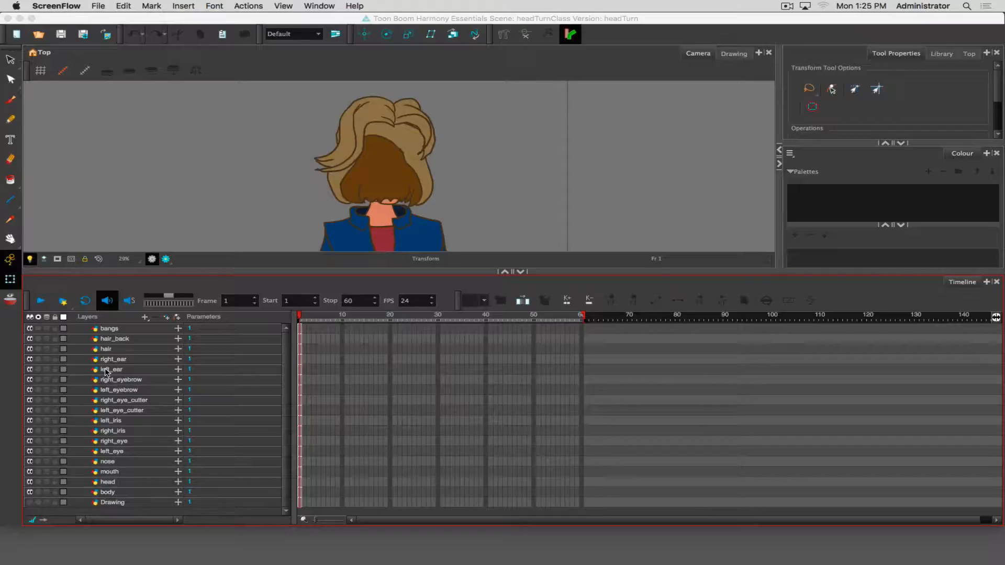
left_click(145, 317)
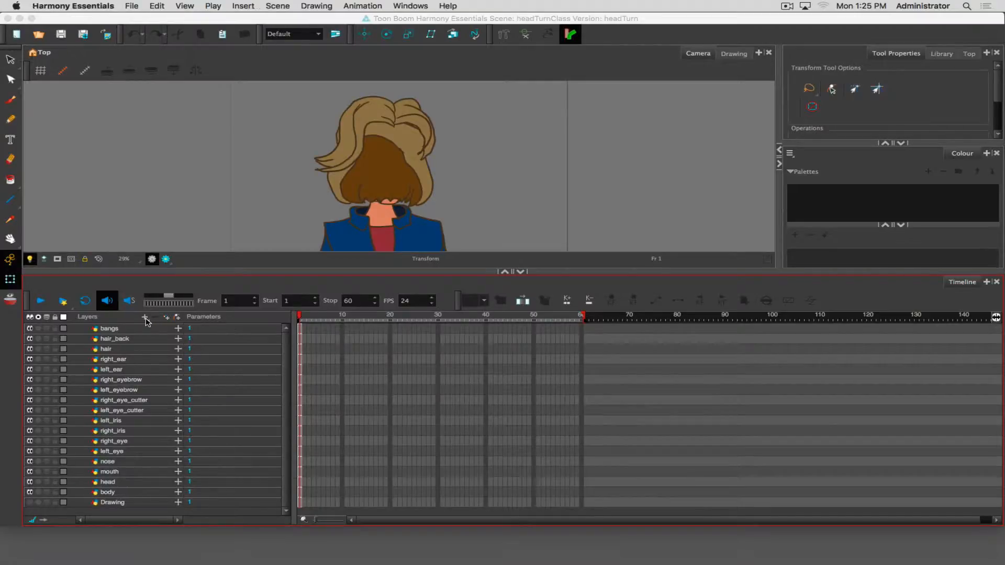
mouse_move(164, 417)
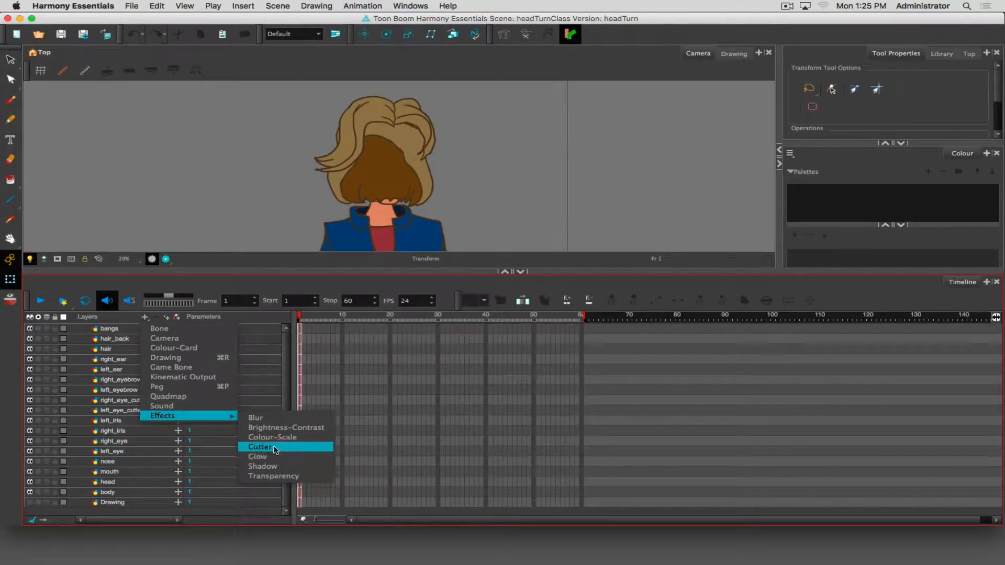
left_click(167, 167)
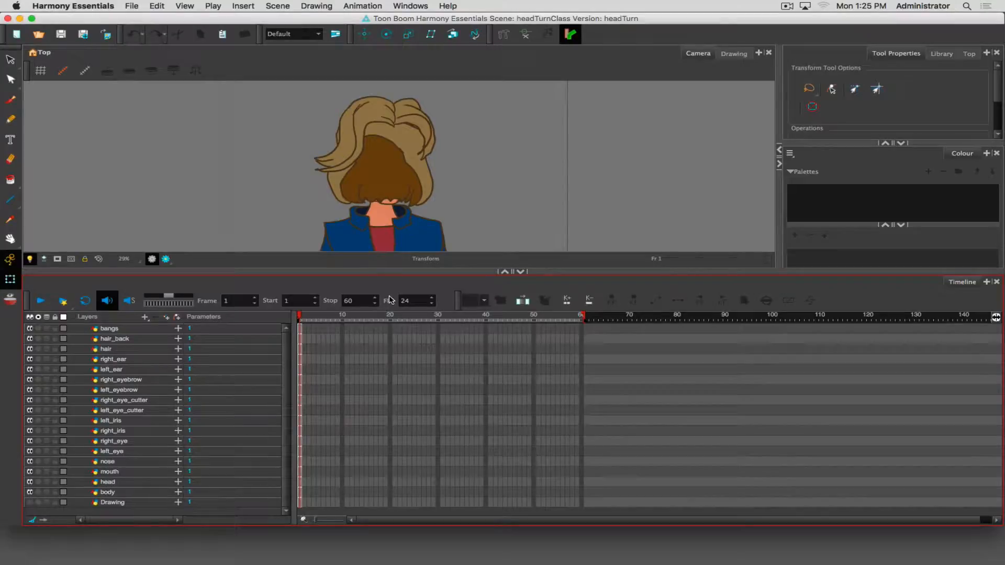
Check the General settings in the application preferences
left_click(66, 5)
left_click(66, 36)
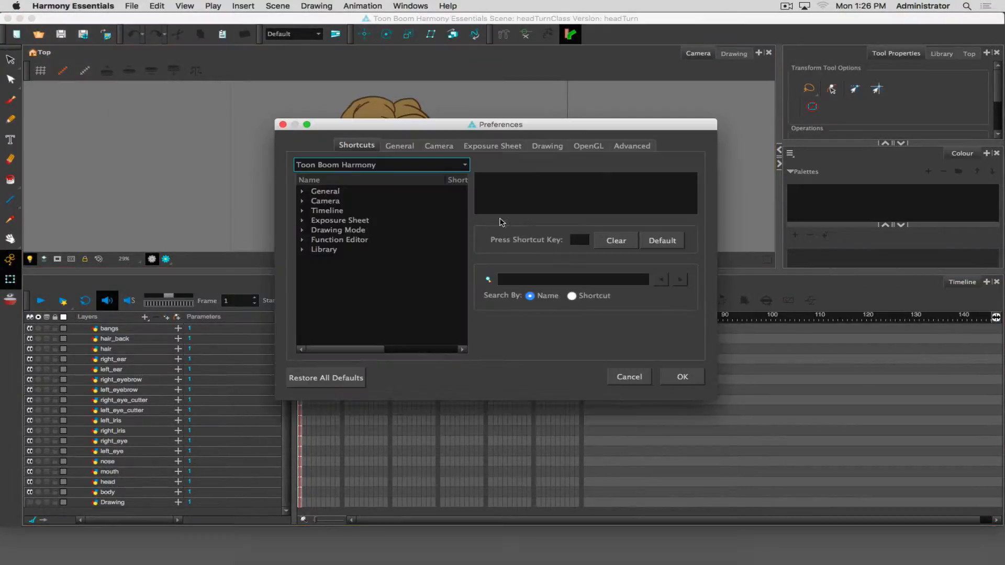
left_click(393, 148)
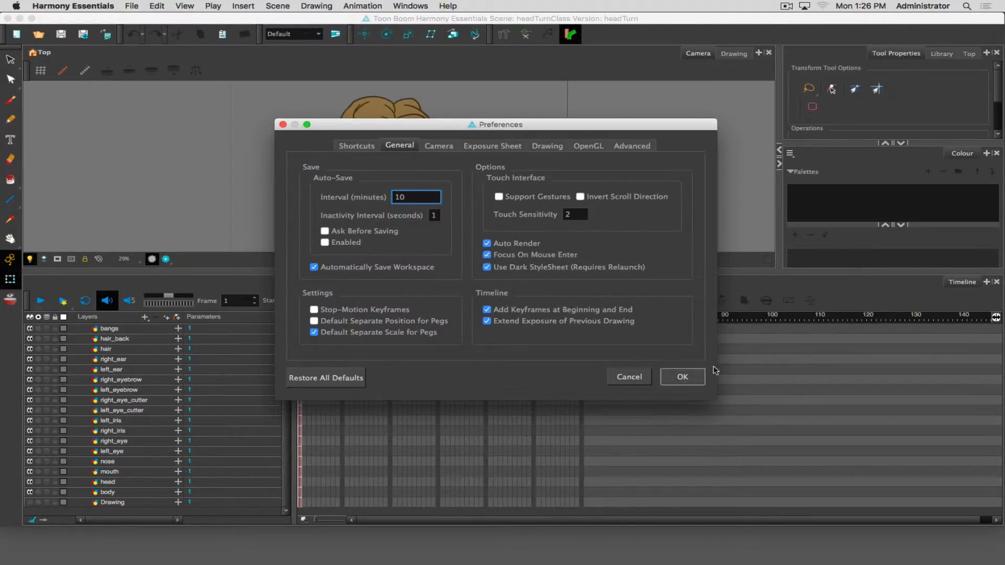
left_click(677, 377)
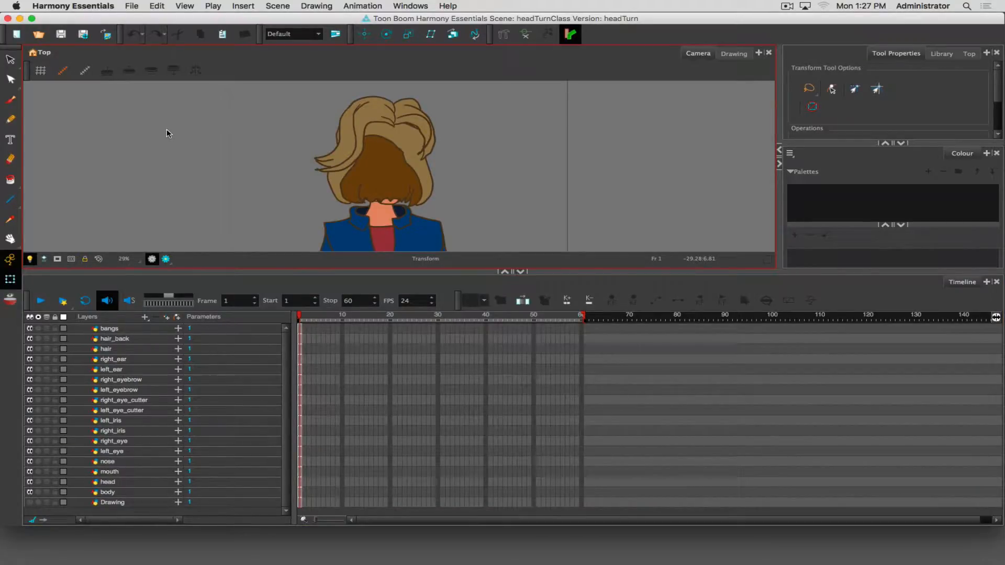
Move the head layer to the top of the layer list, above bangs
left_click(5, 260)
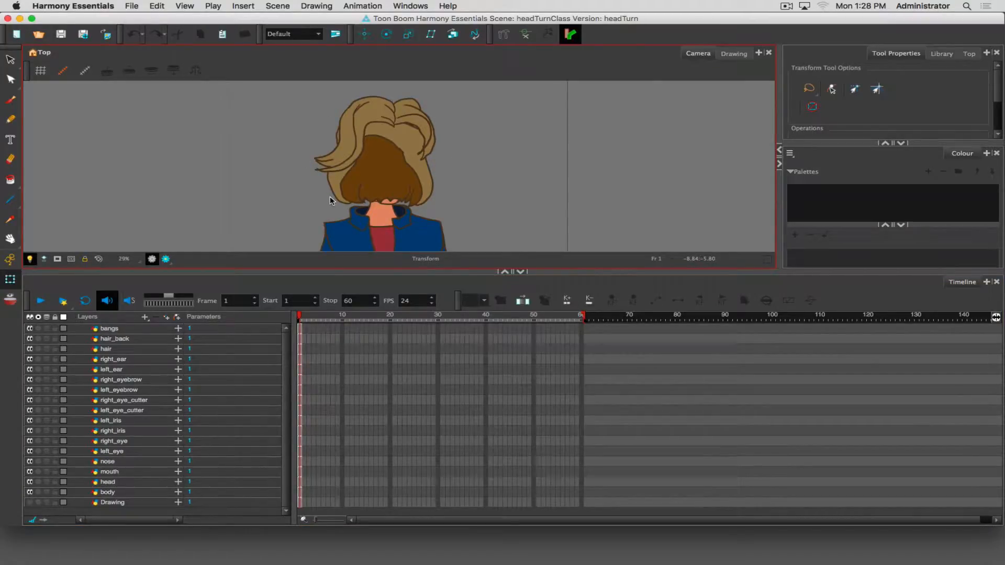
left_click(119, 482)
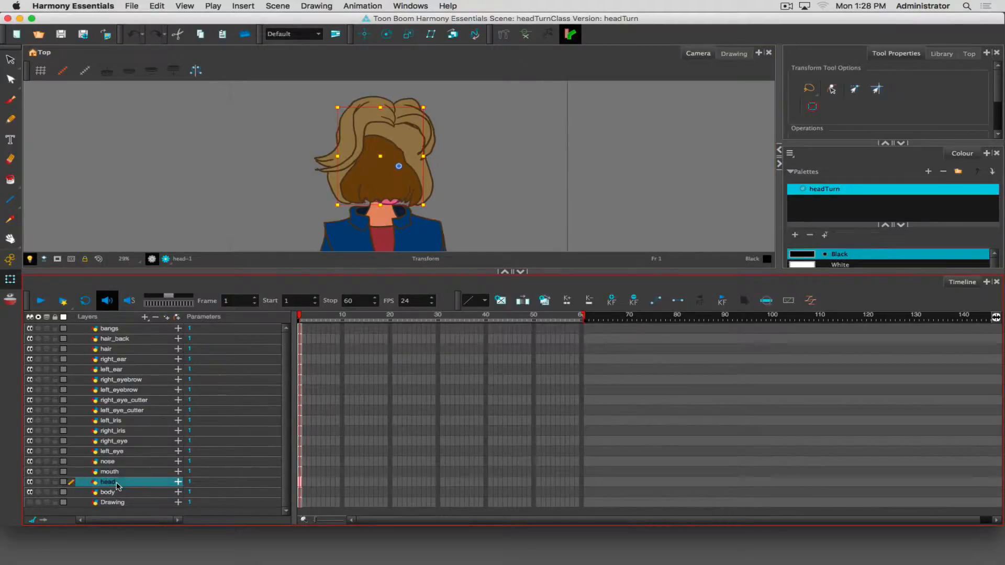
left_click_drag(126, 484, 125, 322)
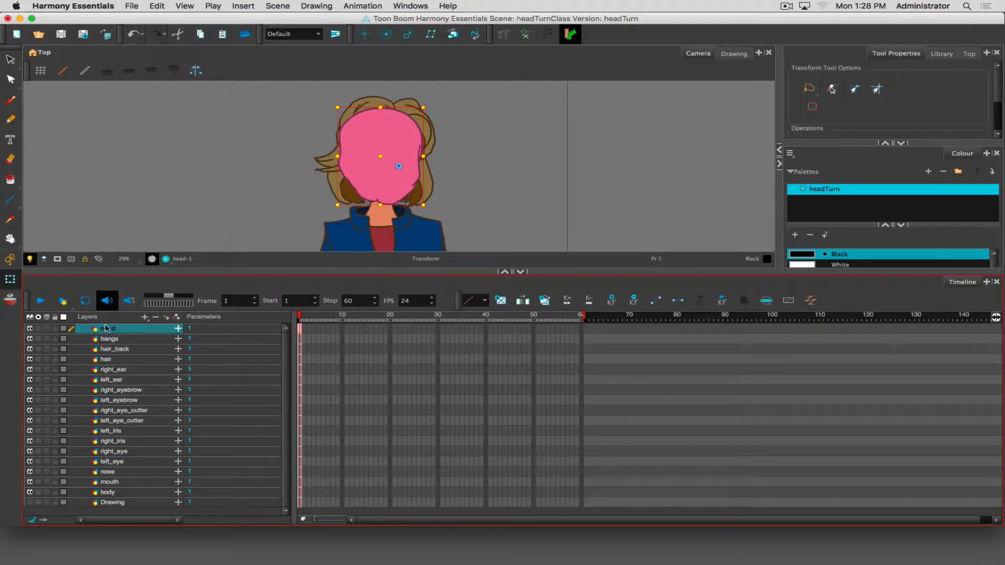
left_click(272, 162)
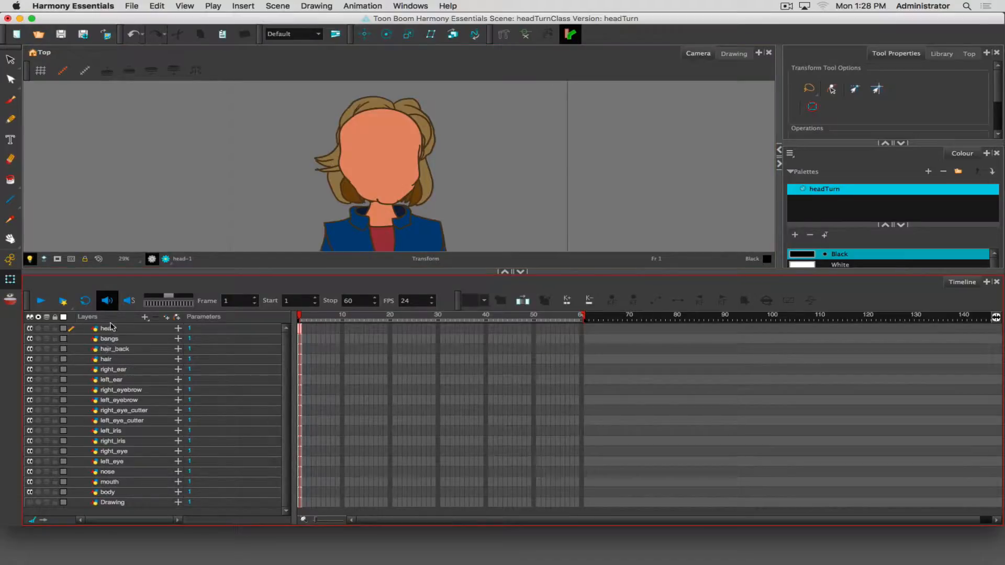
Parent all layers from bangs through mouth to the head layer
left_click(109, 341)
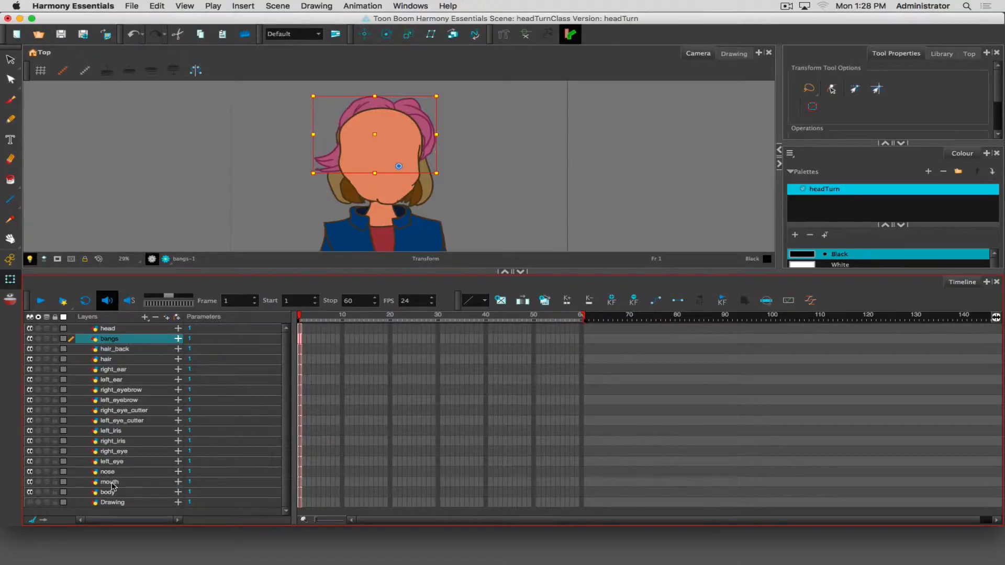
left_click(111, 482, "shift")
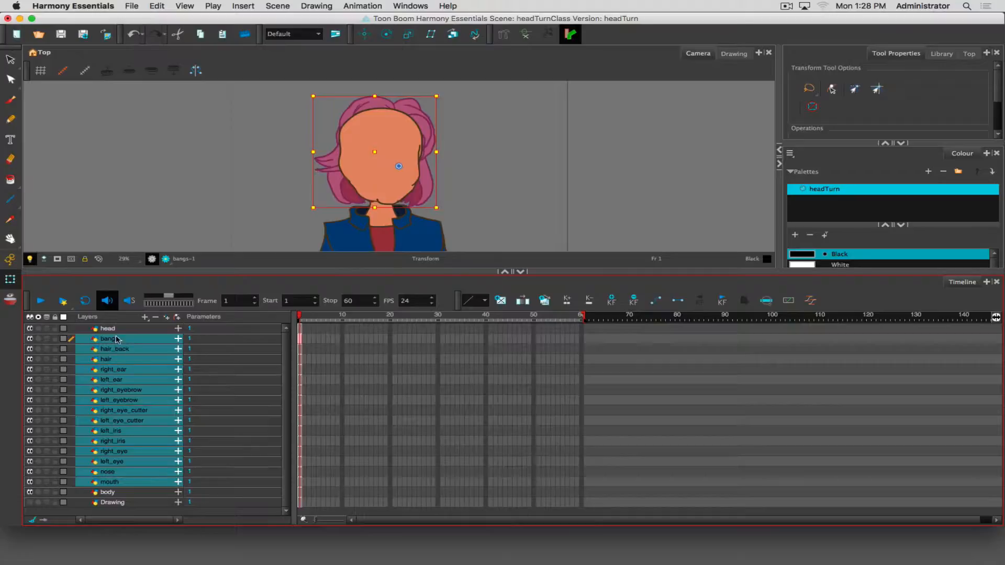
left_click_drag(116, 339, 119, 330)
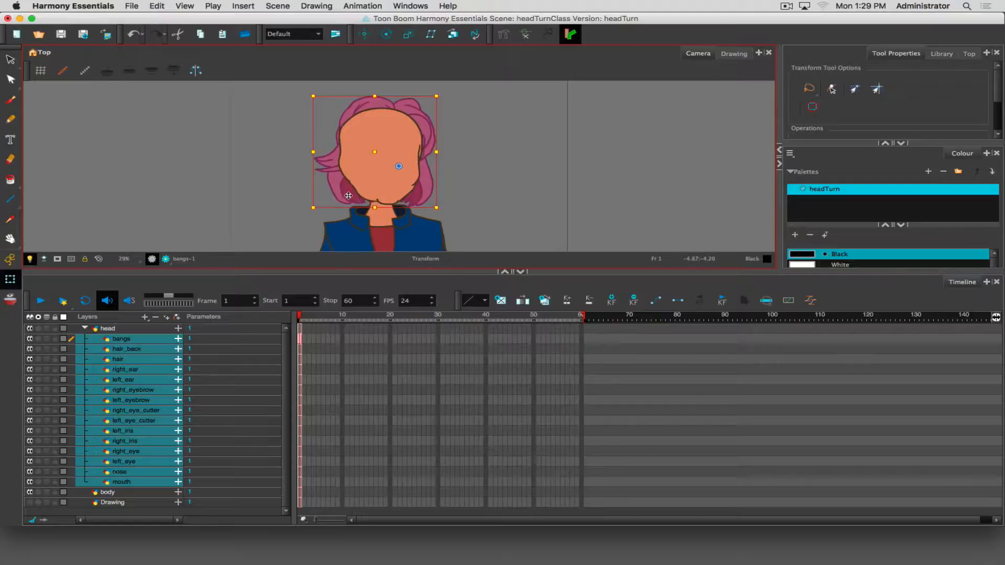
Nudge all child layers of the head except hair_back forward in depth so they sit in front of the face
left_click(108, 349, "super")
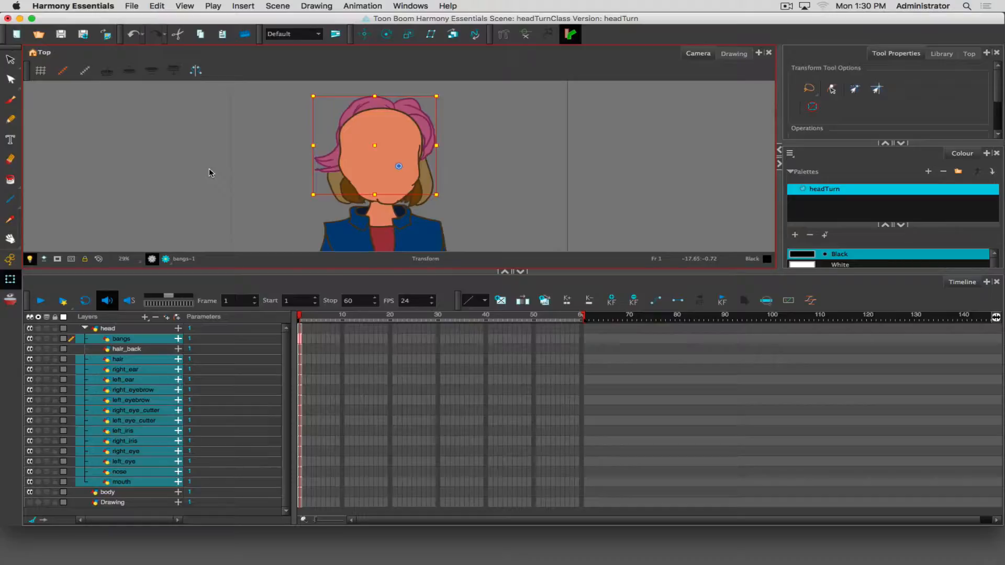
key("alt+Down")
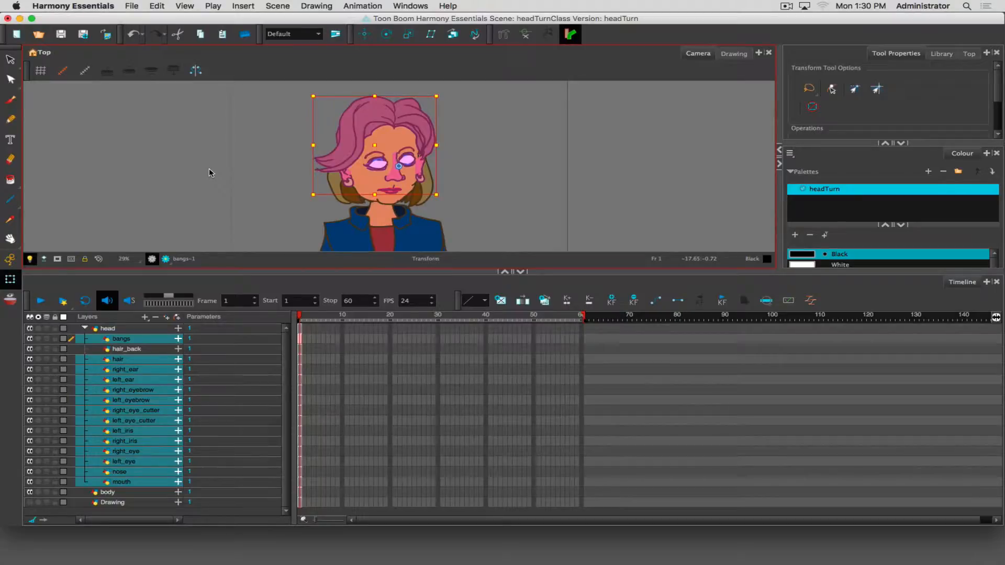
left_click(264, 174)
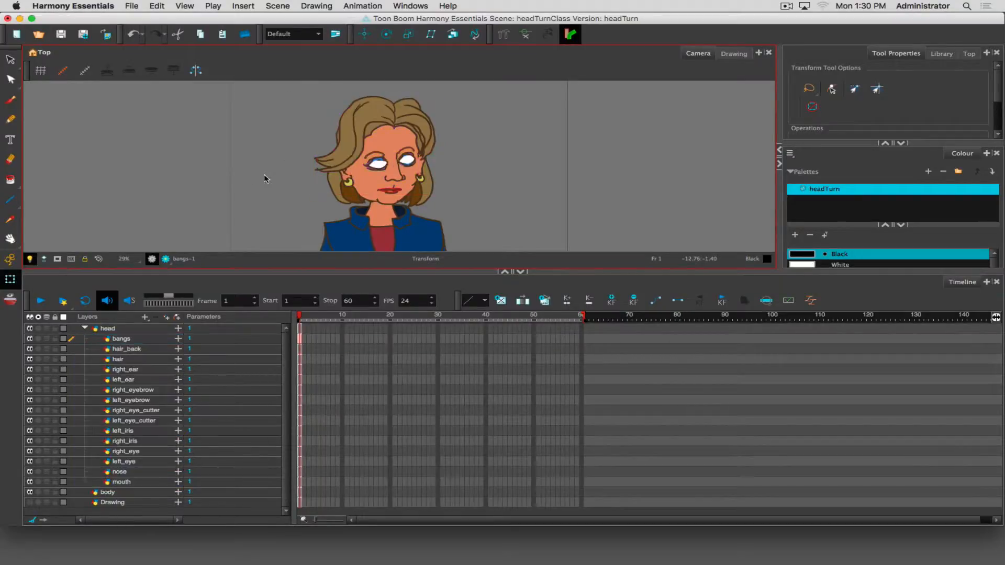
Nudge the hair_back layer backward in depth, behind the head and ears
left_click(420, 167)
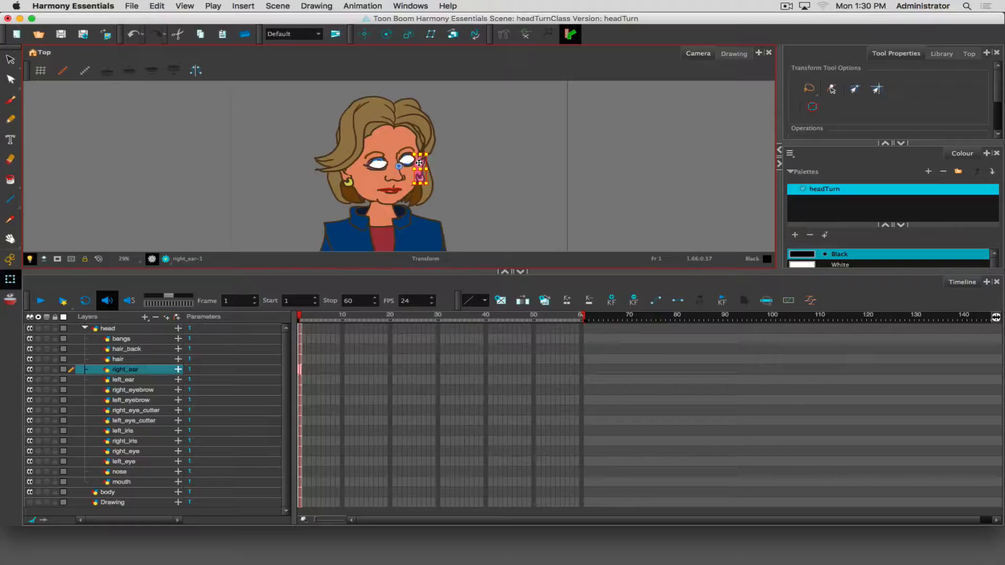
left_click(334, 185)
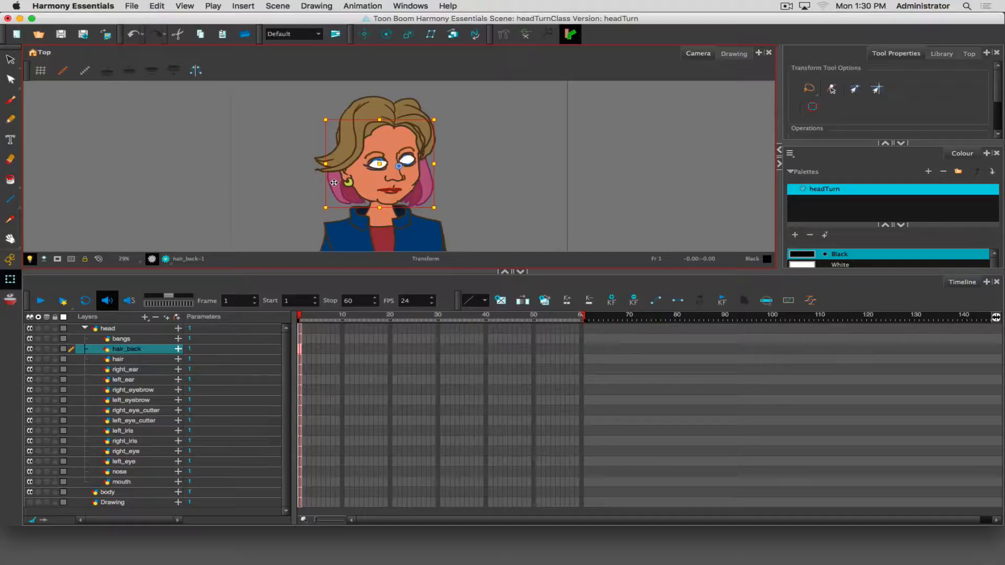
key("alt+Up")
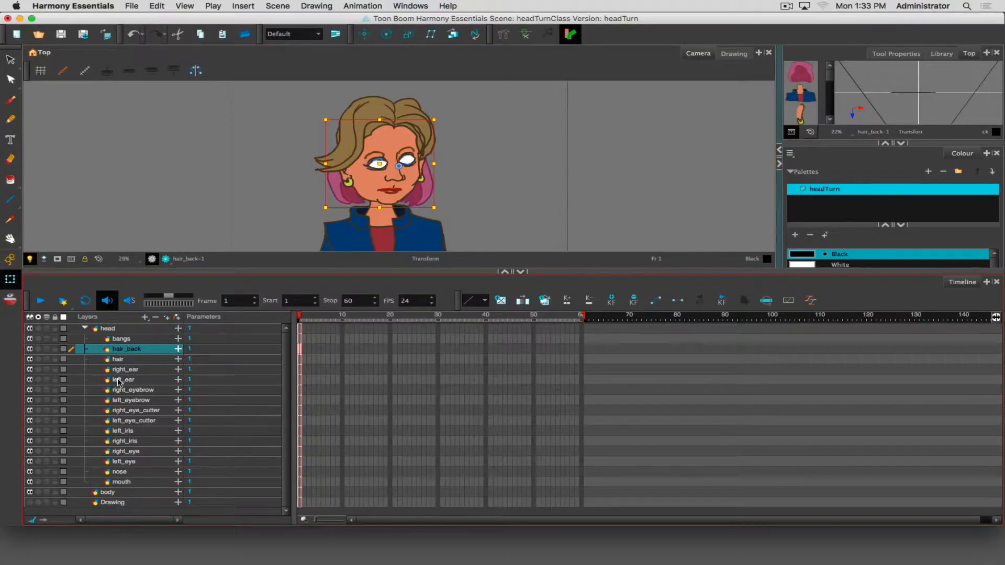
Add a Cutter effect to the left_iris layer
left_click(122, 431)
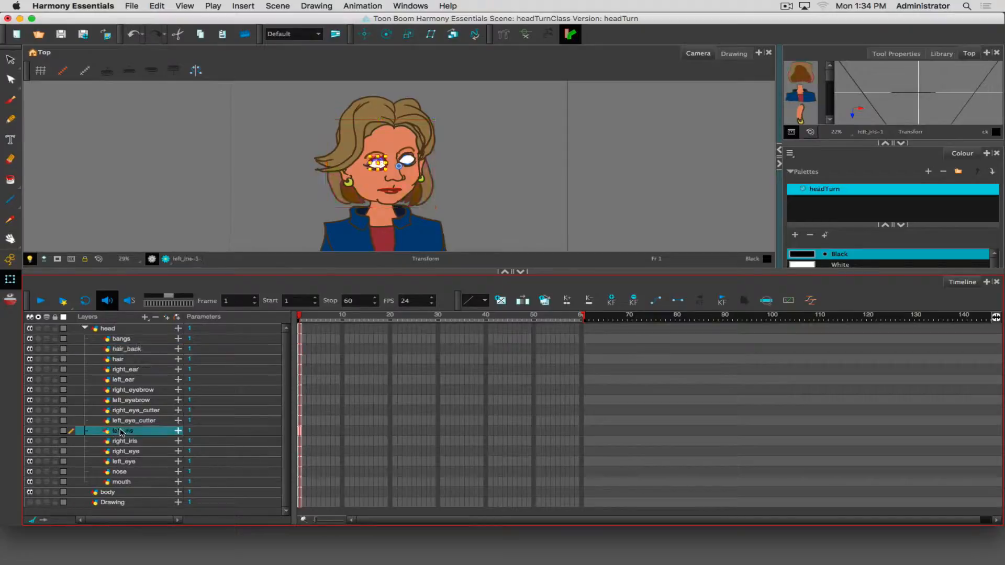
left_click(147, 319)
mouse_move(191, 417)
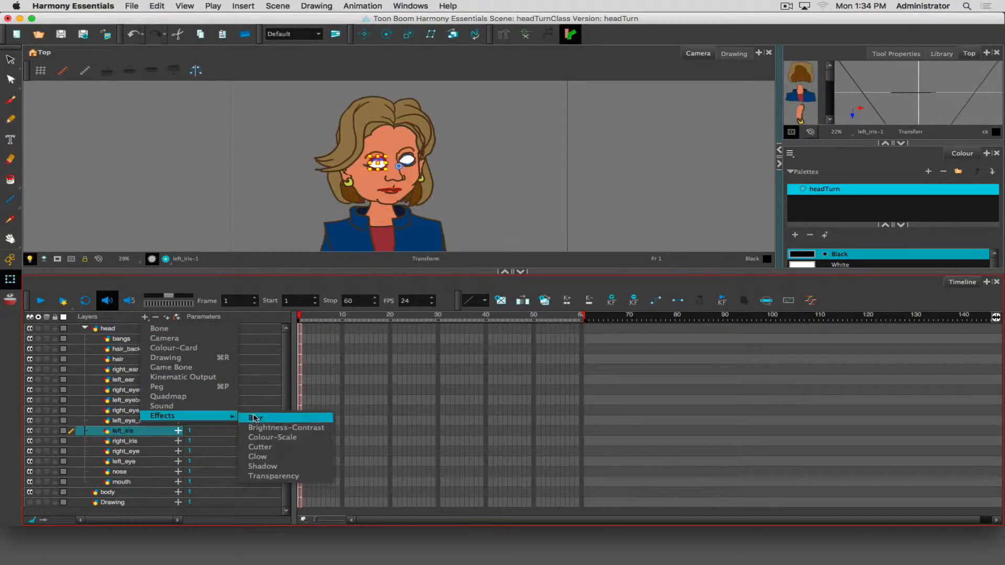
left_click(272, 450)
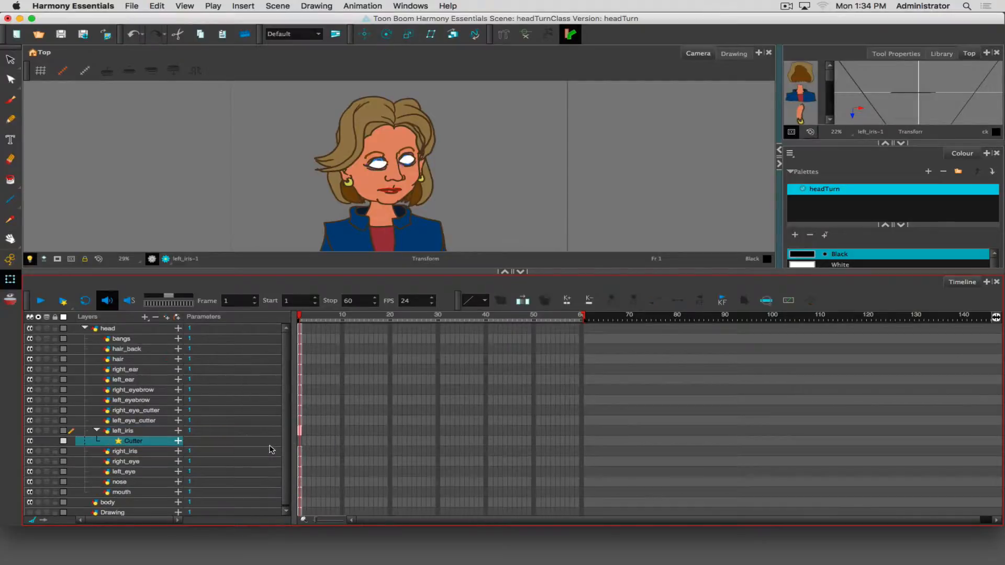
Add a Cutter effect to the right_iris layer
left_click(132, 453)
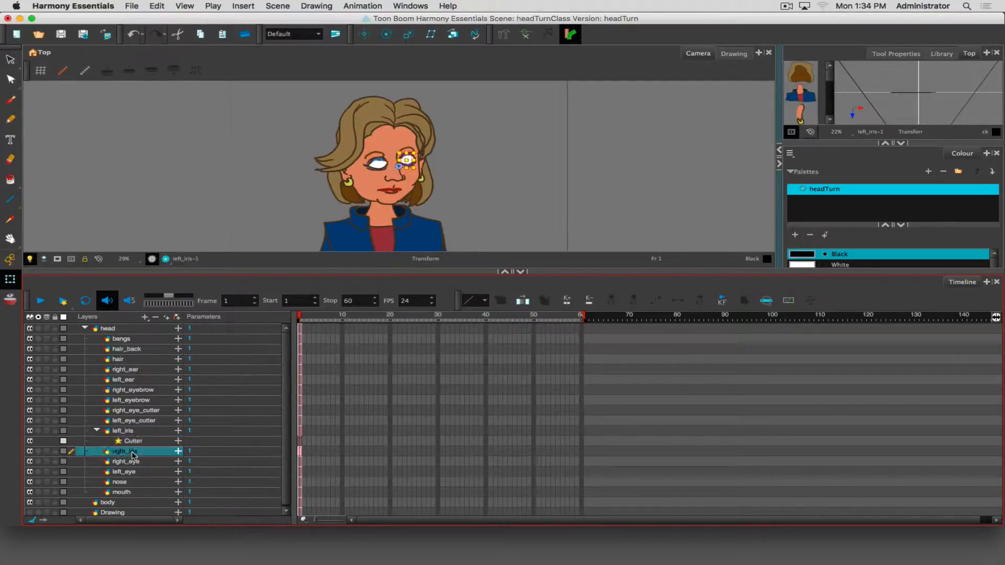
left_click(145, 317)
mouse_move(173, 415)
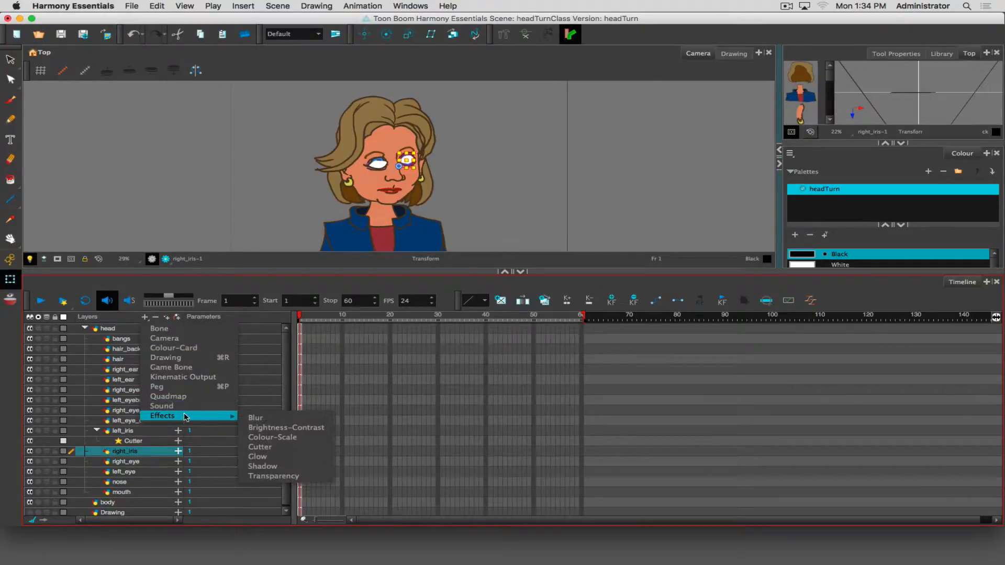
left_click(261, 445)
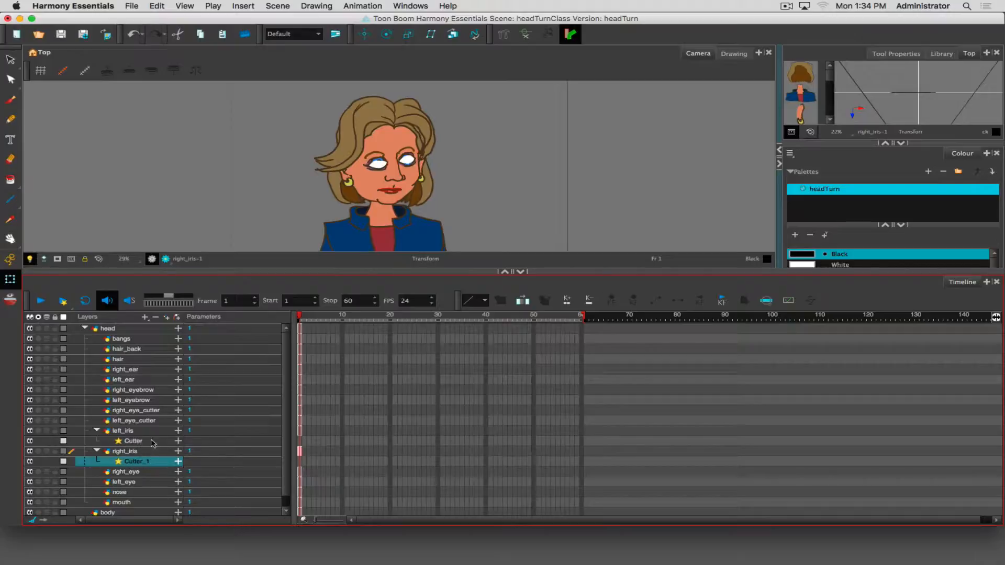
Assign left_eye_cutter as the matte of the Cutter under left_iris
left_click(178, 443)
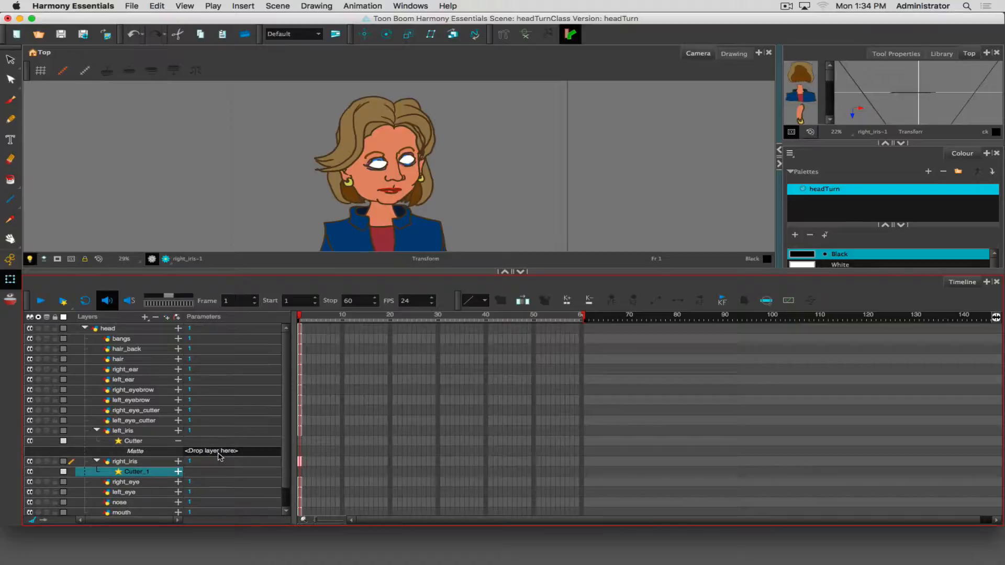
left_click(131, 422)
left_click_drag(131, 423, 203, 457)
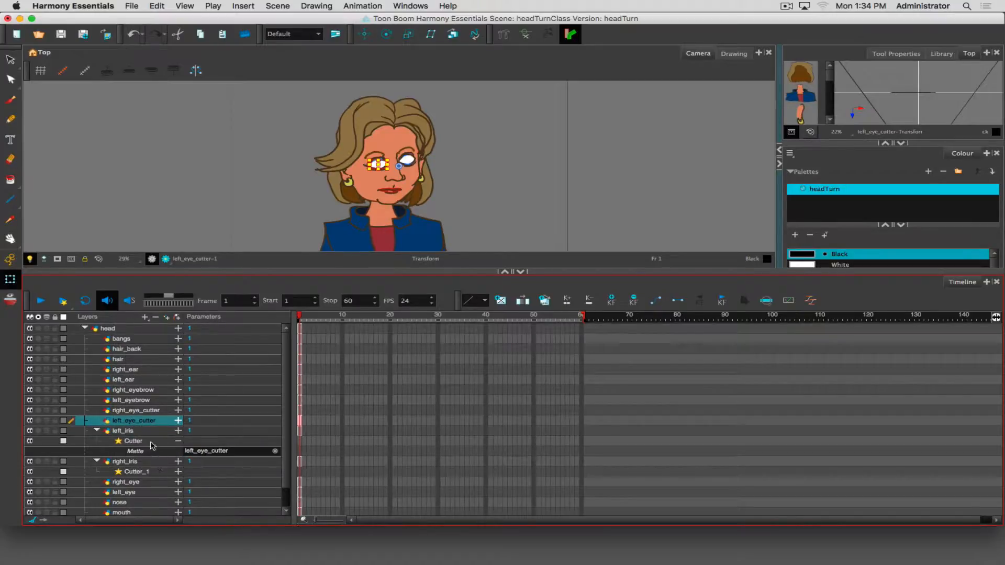
Assign right_eye_cutter as the matte of Cutter_1 under right_iris
left_click(178, 472)
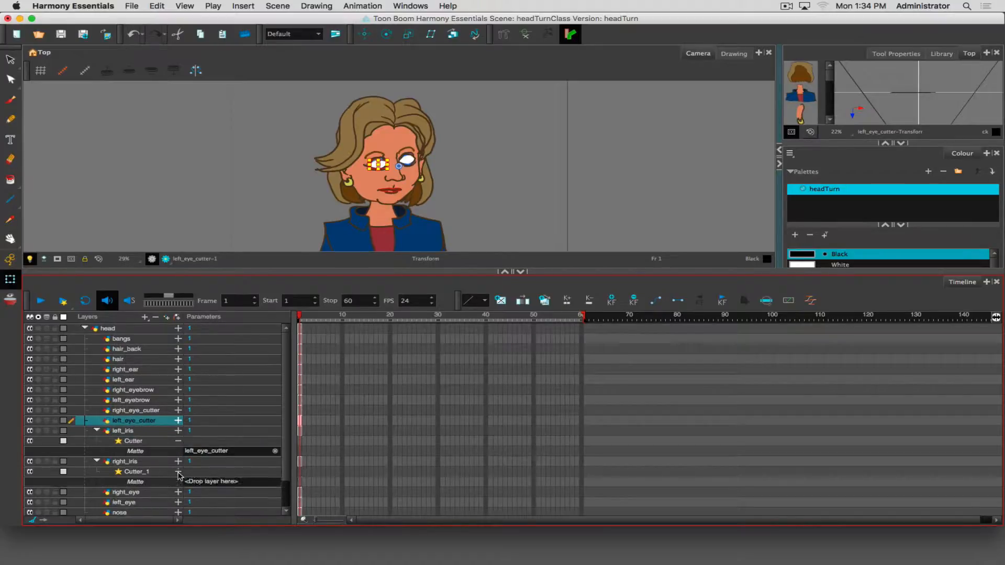
left_click(136, 412)
left_click_drag(135, 412, 205, 483)
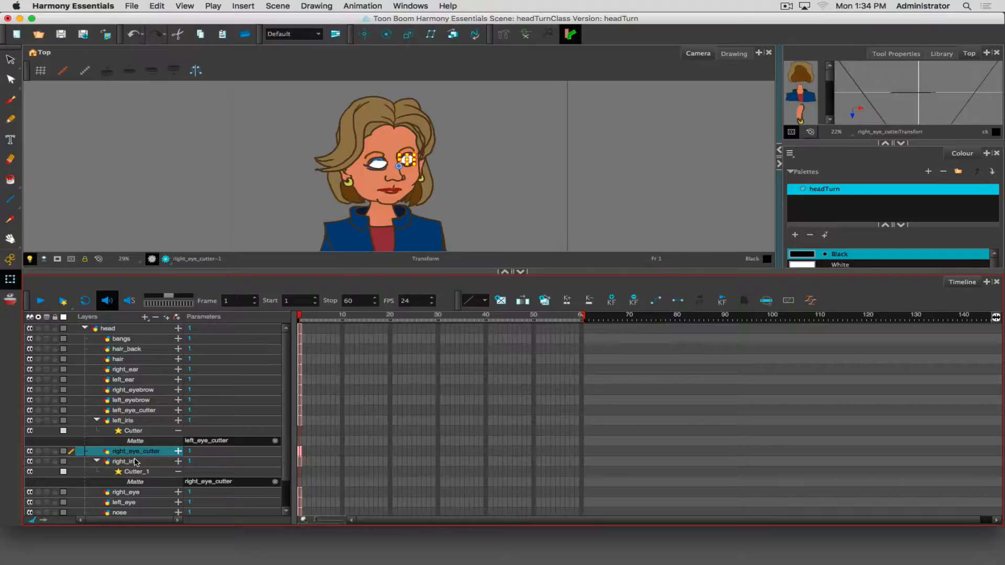
Clear the matte of Cutter_1 and hide the right_eye and right_iris layers to isolate the right eye's cutter shape
left_click(29, 493)
left_click(275, 482)
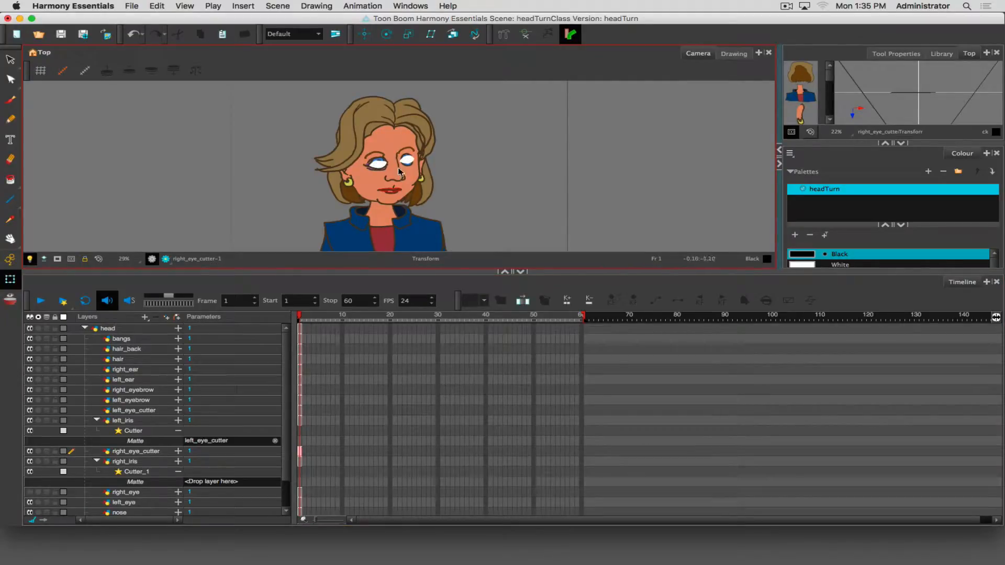
left_click(31, 462)
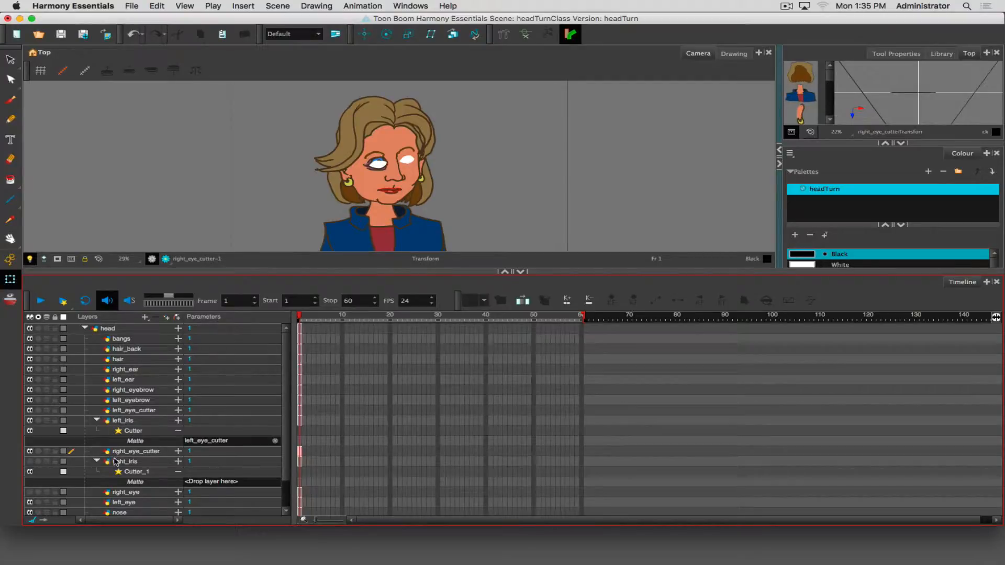
Show the right_eye layer again and reassign right_eye_cutter as the matte of Cutter_1
left_click(128, 451)
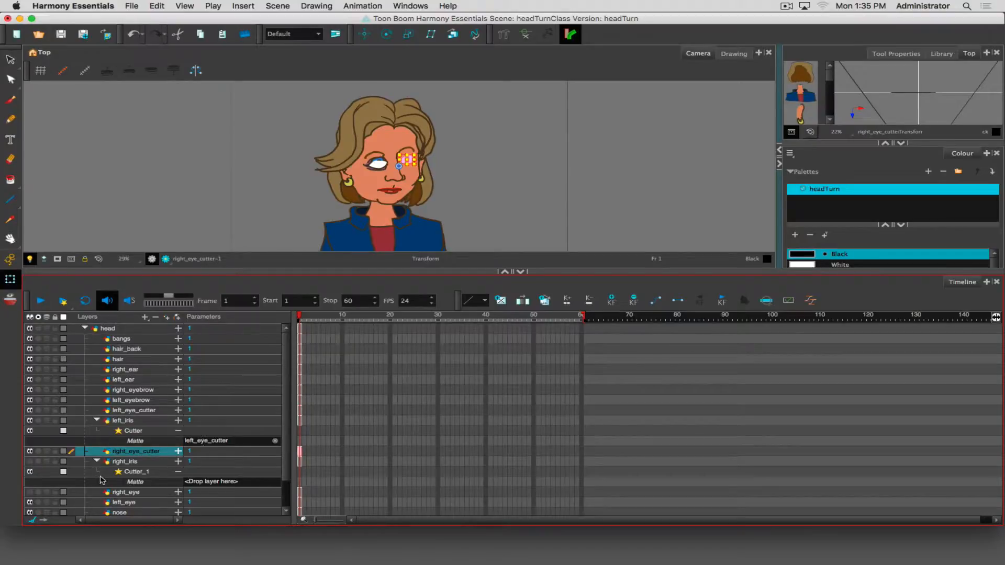
left_click(30, 493)
left_click_drag(135, 453, 210, 484)
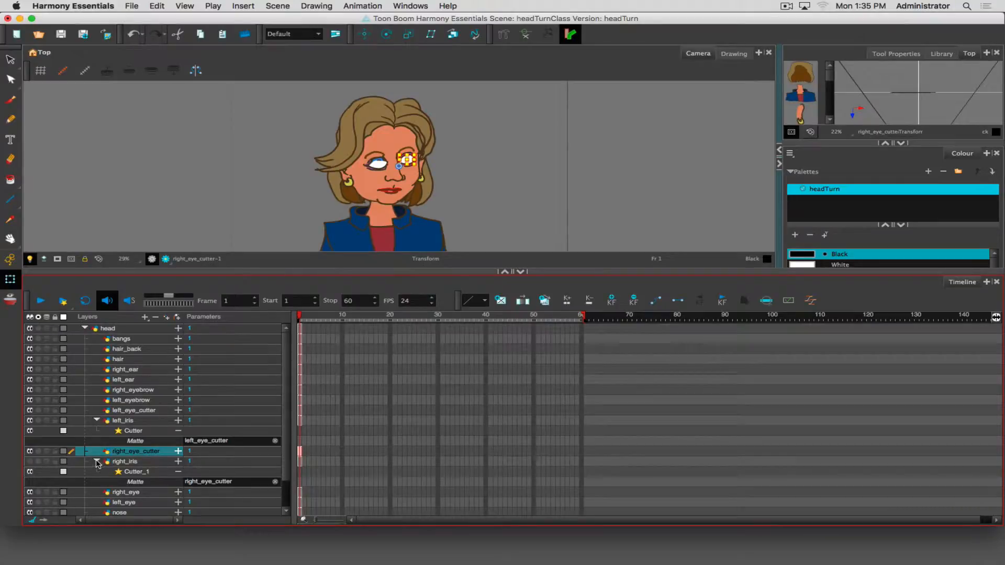
Enable the Inverted option in the layer properties of Cutter_1
double_click(134, 472)
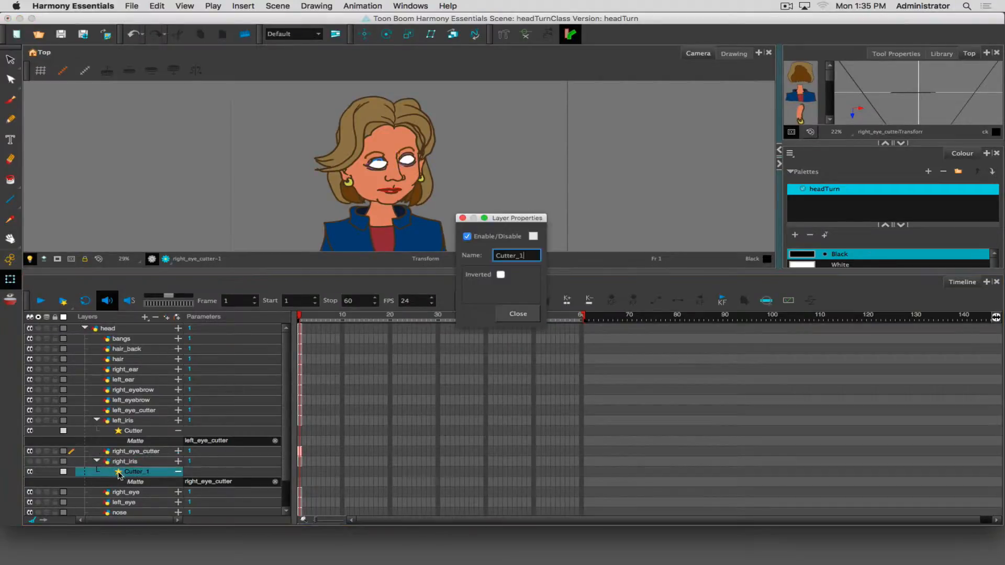
left_click(501, 274)
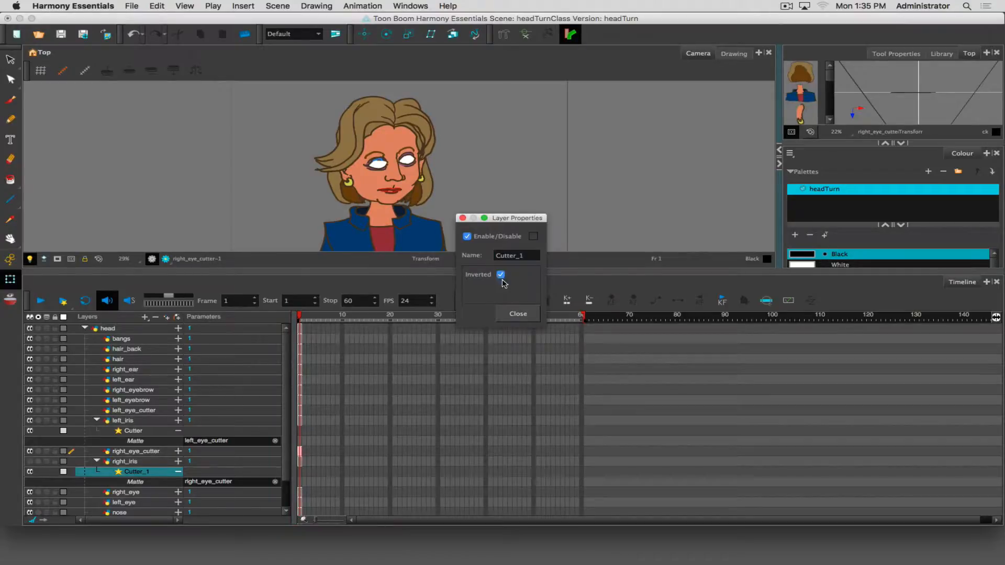
Enable the Inverted option in the layer properties of the Cutter effect under left_iris
left_click(519, 314)
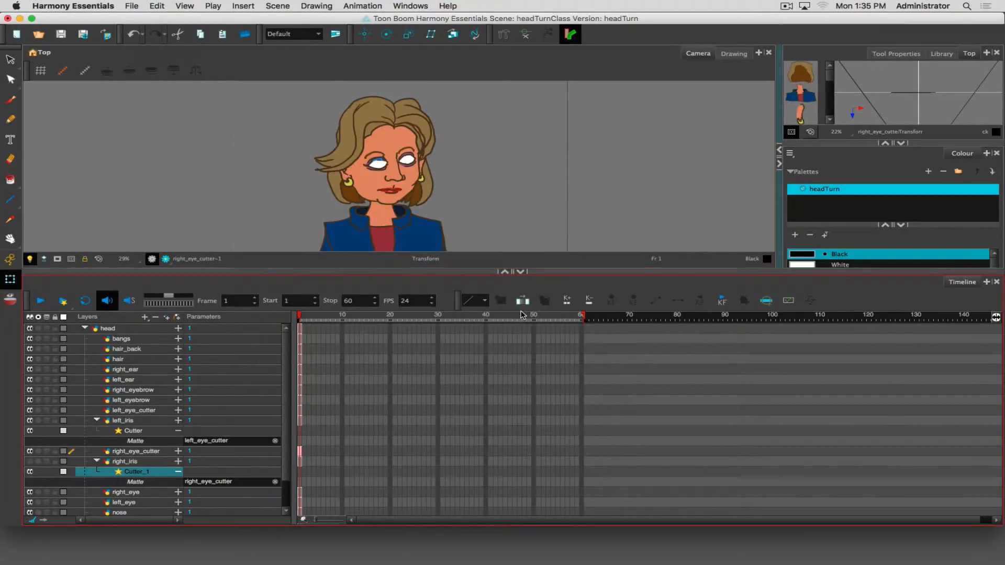
left_click(118, 432)
double_click(118, 432)
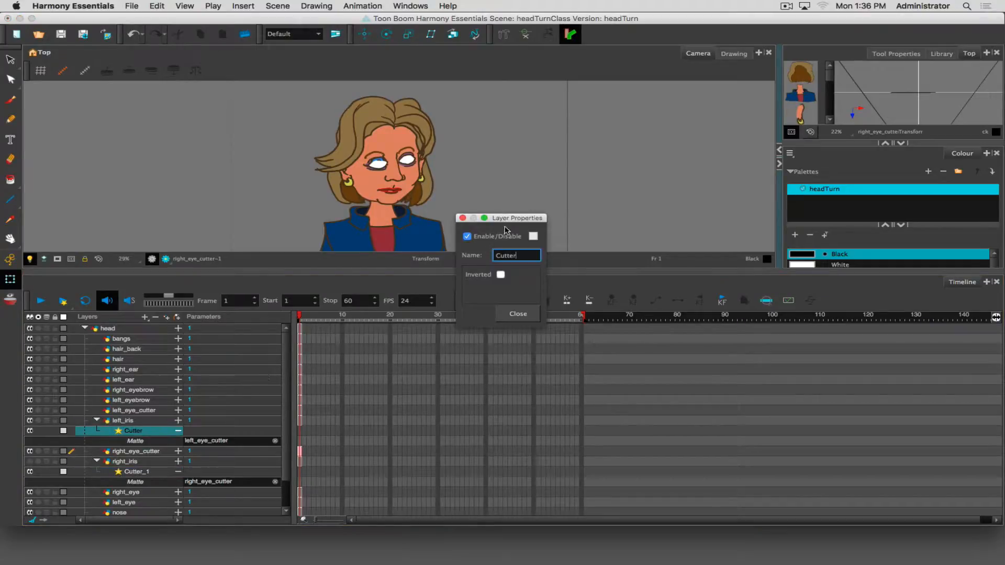
left_click(501, 275)
left_click(523, 314)
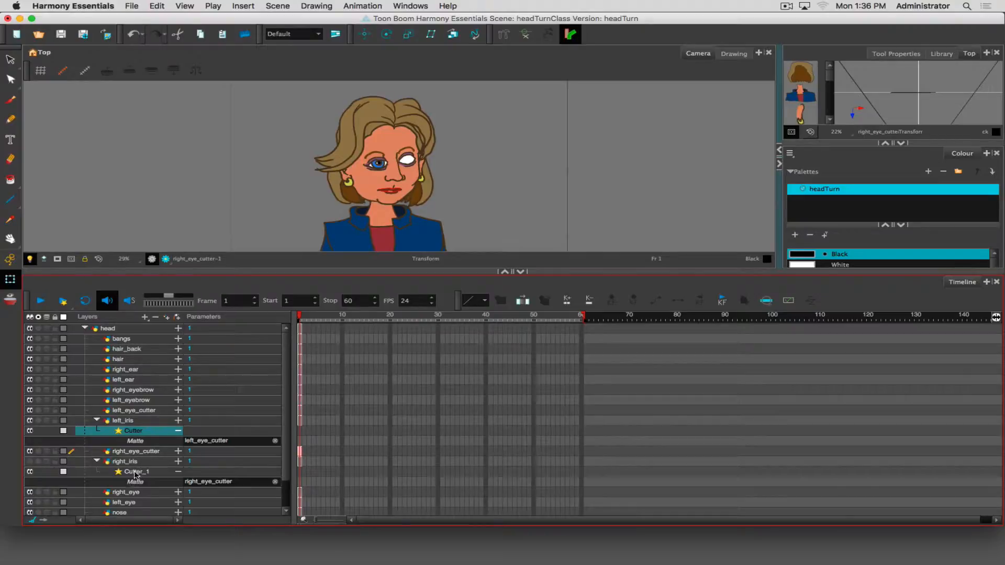
Show the right_iris layer again and collapse the right_iris and left_iris layers
left_click(206, 484)
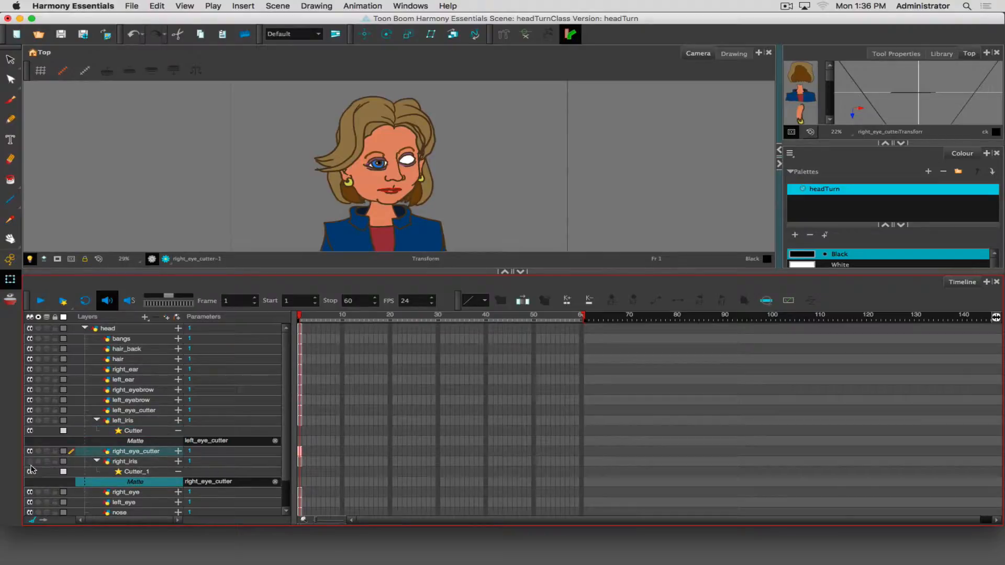
left_click(32, 462)
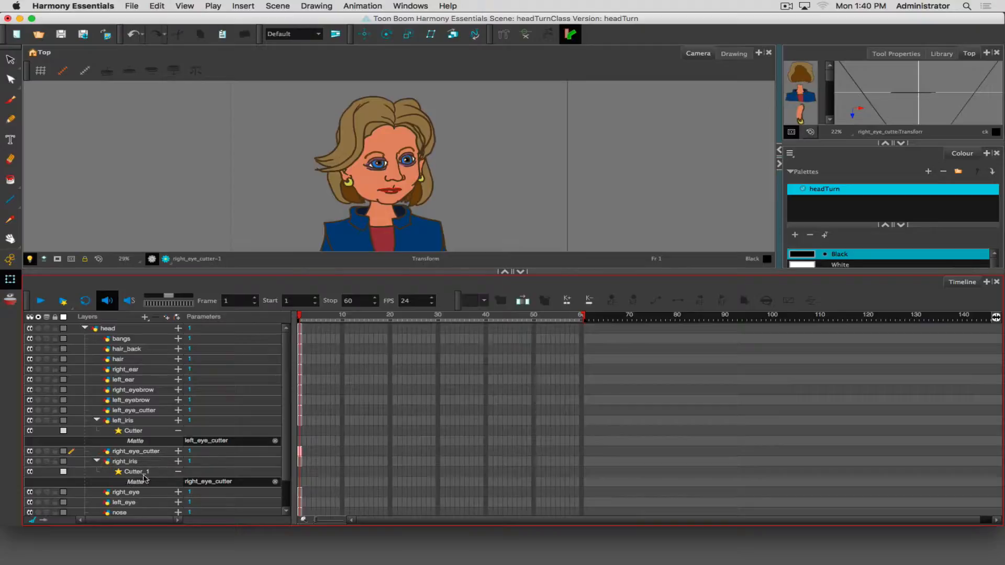
left_click(98, 461)
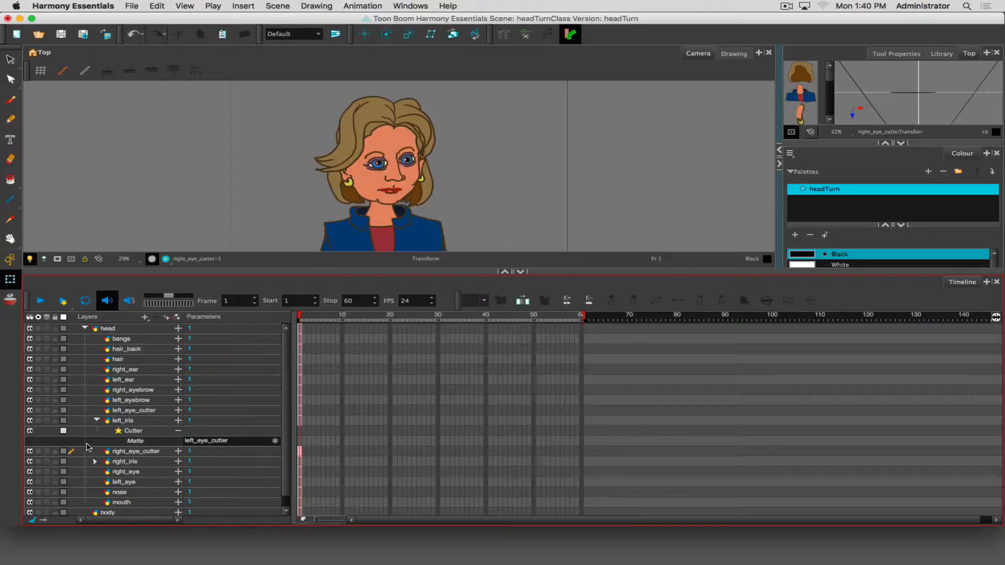
left_click(96, 420)
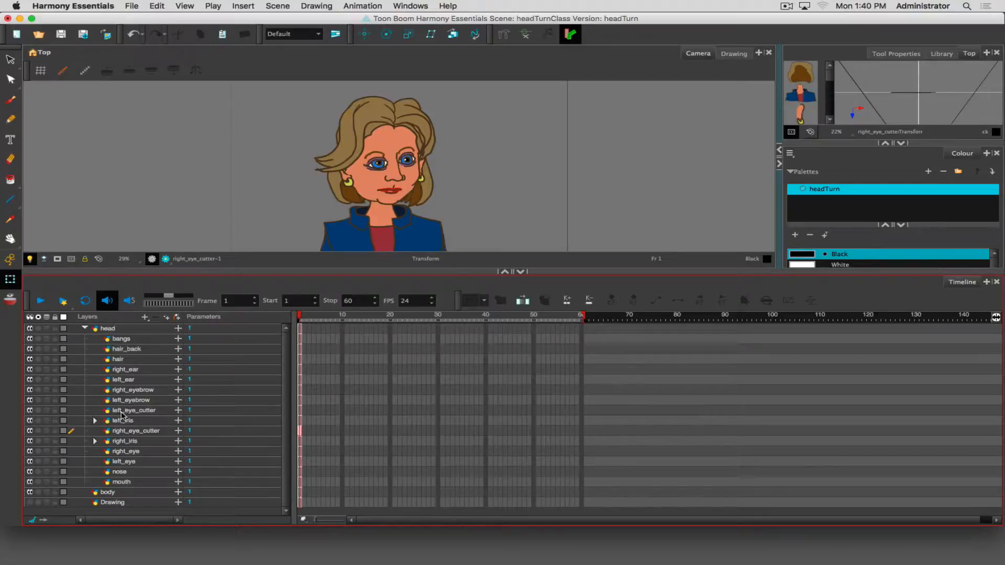
Move the right_eyebrow layer directly above right_eye_cutter in the layer order
left_click(117, 391)
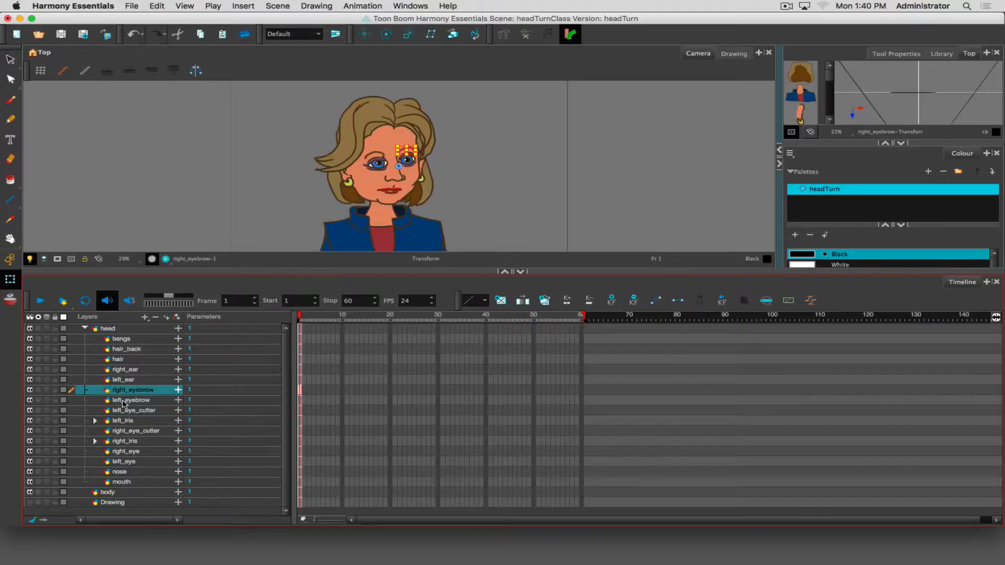
left_click(124, 401)
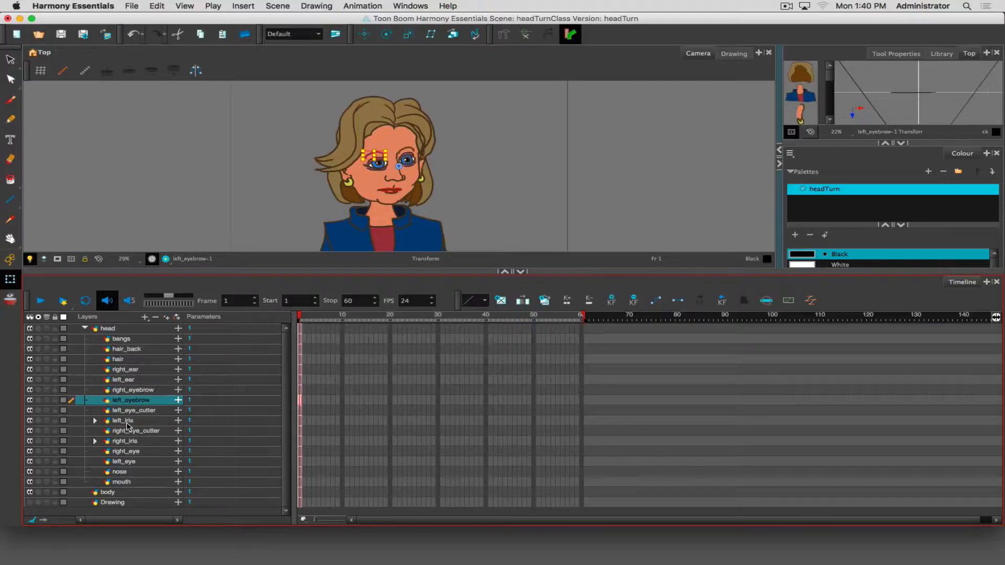
left_click(120, 391)
left_click_drag(120, 391, 83, 429)
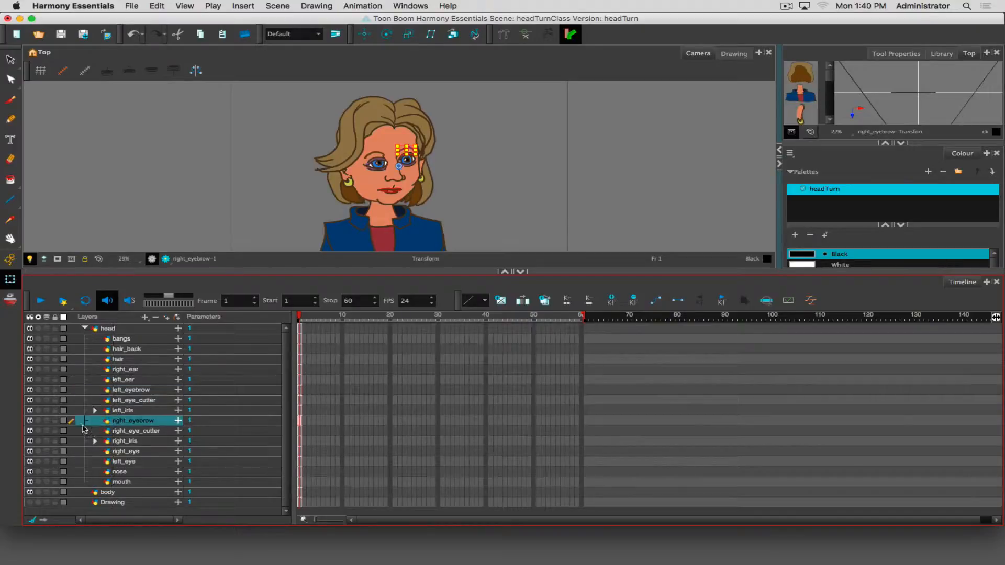
Move the left_eye layer directly below left_iris so the left eye's layers sit together
left_click(121, 391)
left_click(123, 401)
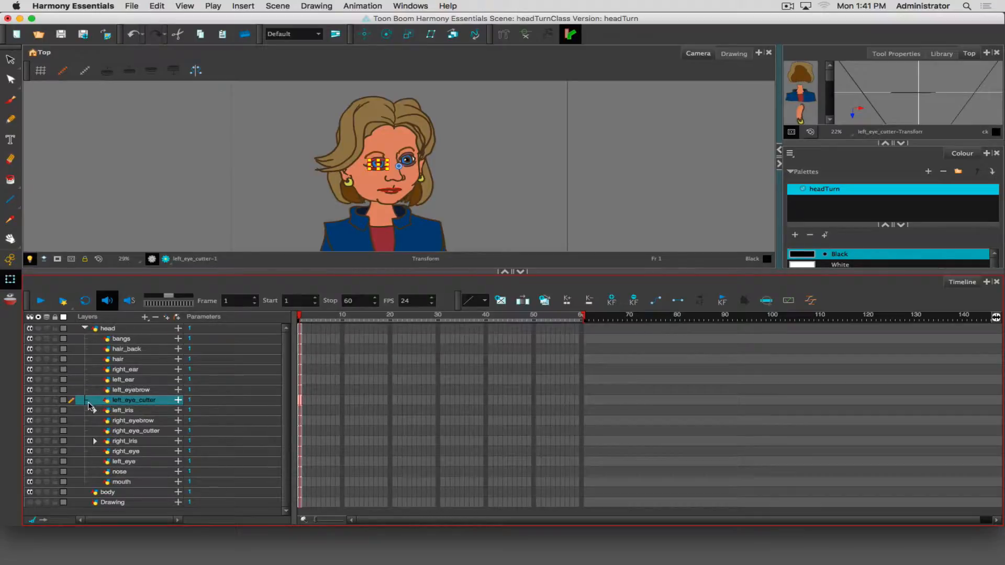
left_click(96, 411)
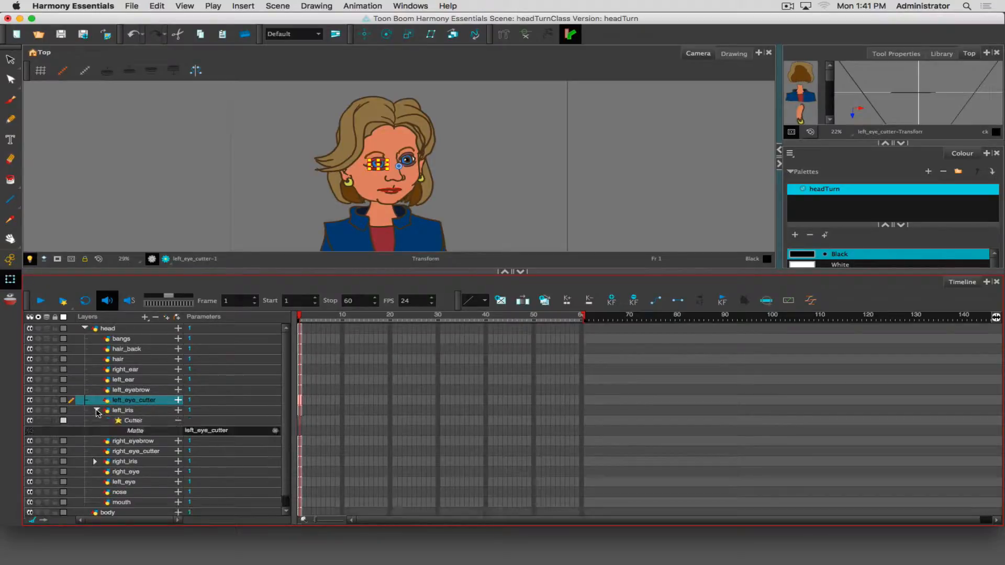
left_click(96, 411)
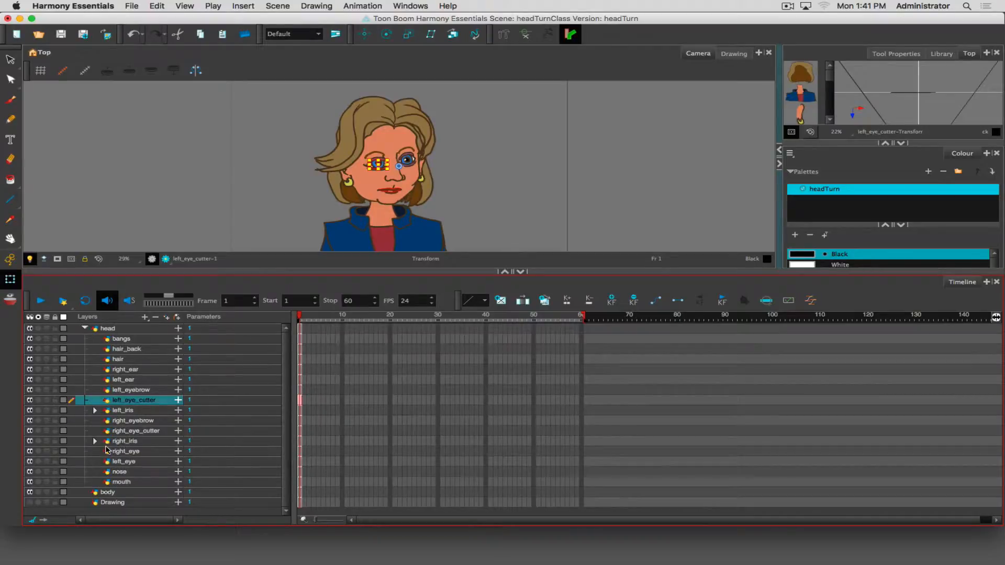
left_click(122, 453)
left_click(121, 463)
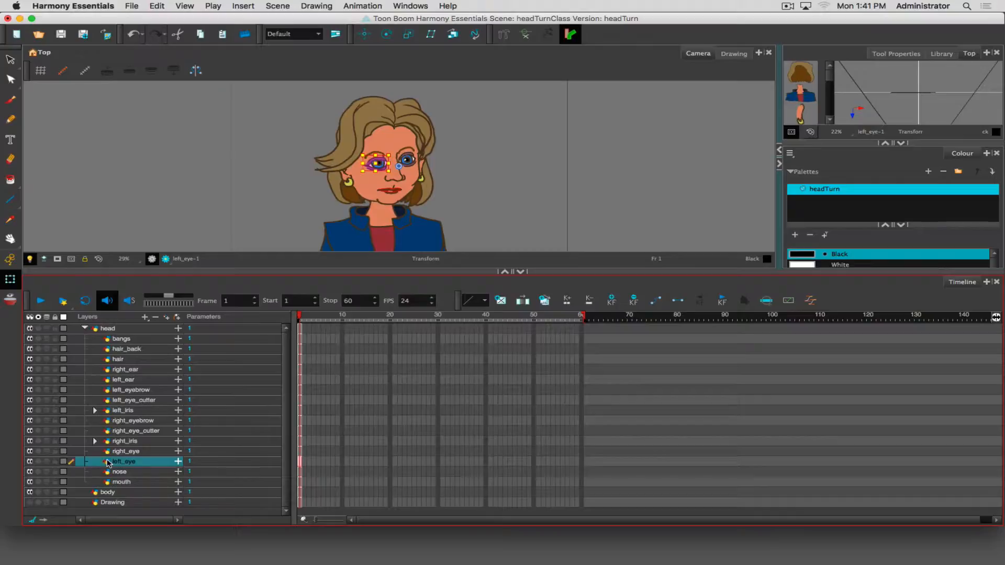
left_click_drag(108, 462, 92, 416)
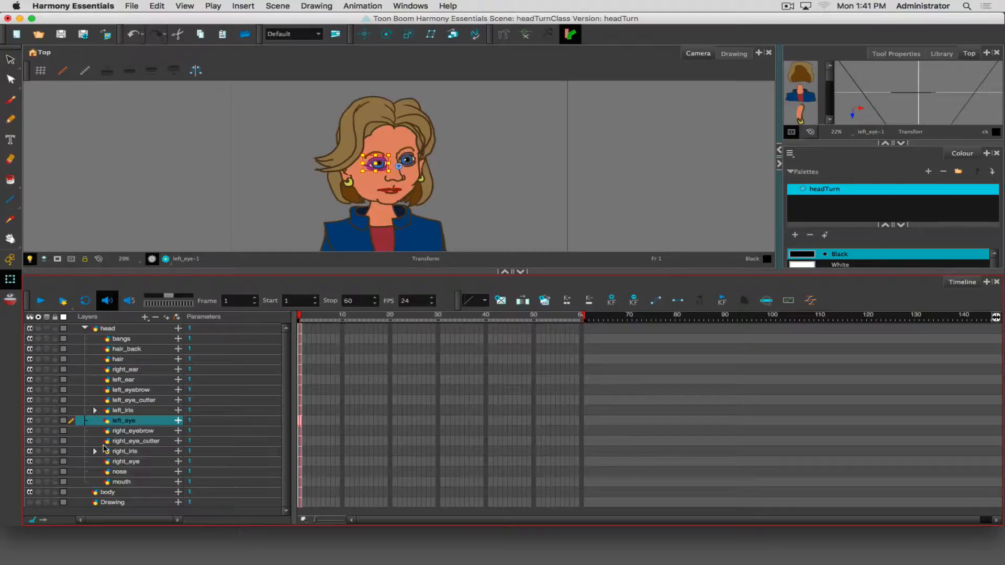
Add a parent peg to the left_eyebrow layer and rename the peg left_eye-P
left_click(122, 391)
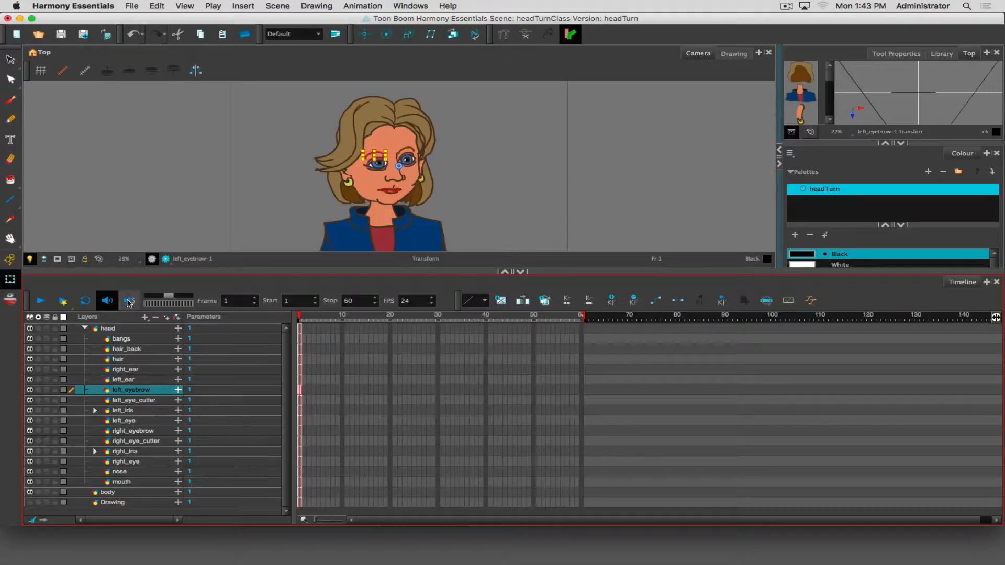
left_click(177, 317)
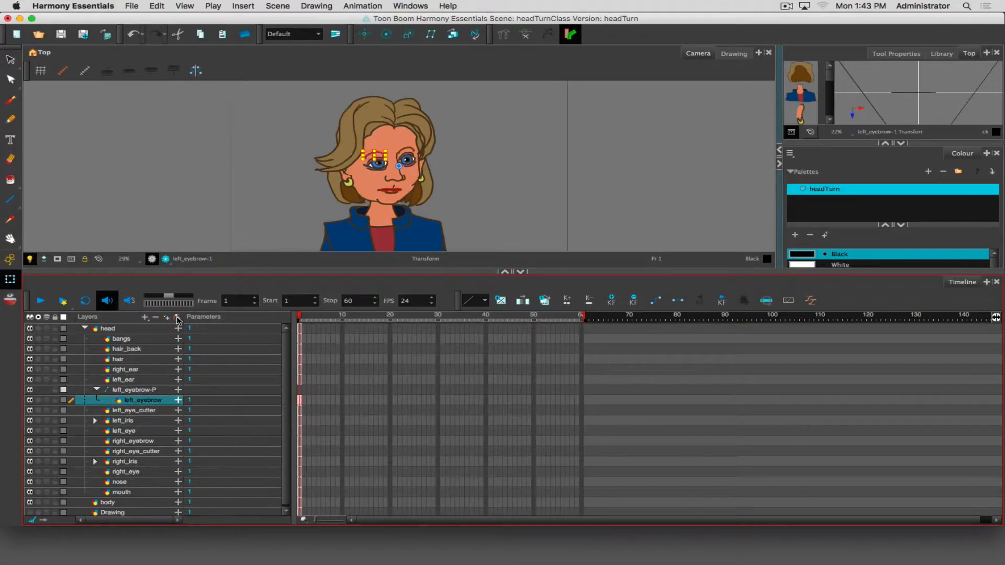
left_click(134, 391)
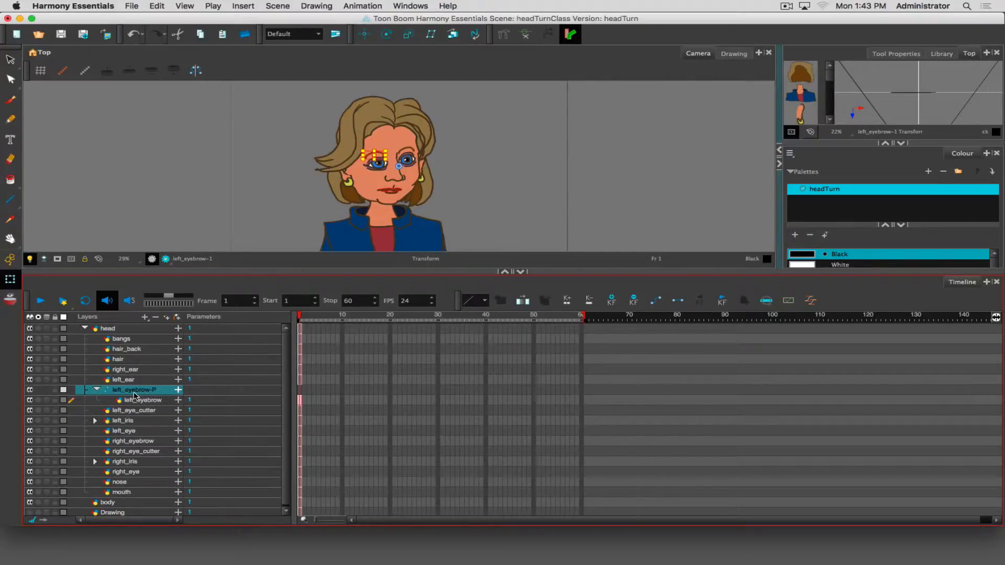
double_click(135, 390)
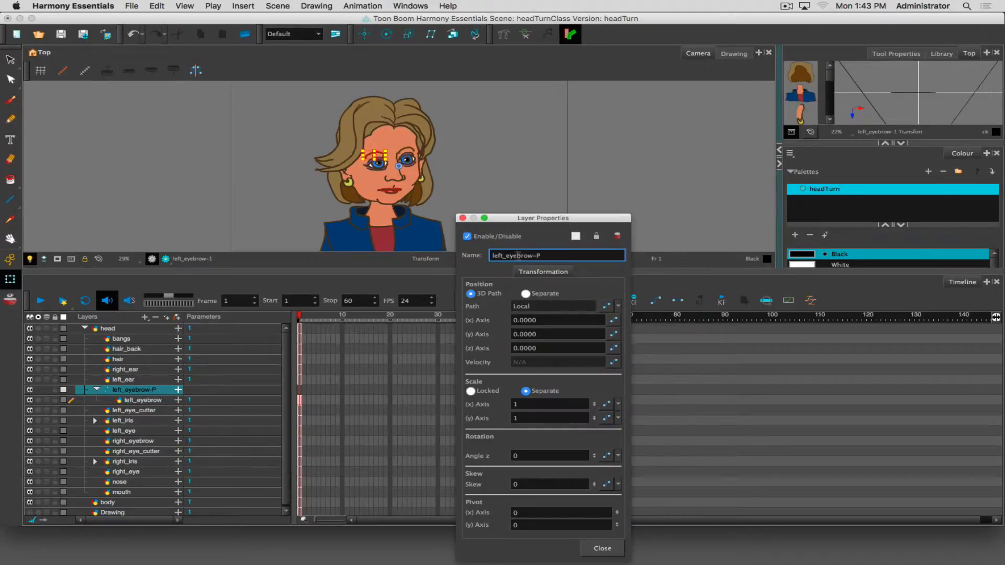
left_click_drag(534, 255, 517, 255)
key("BackSpace")
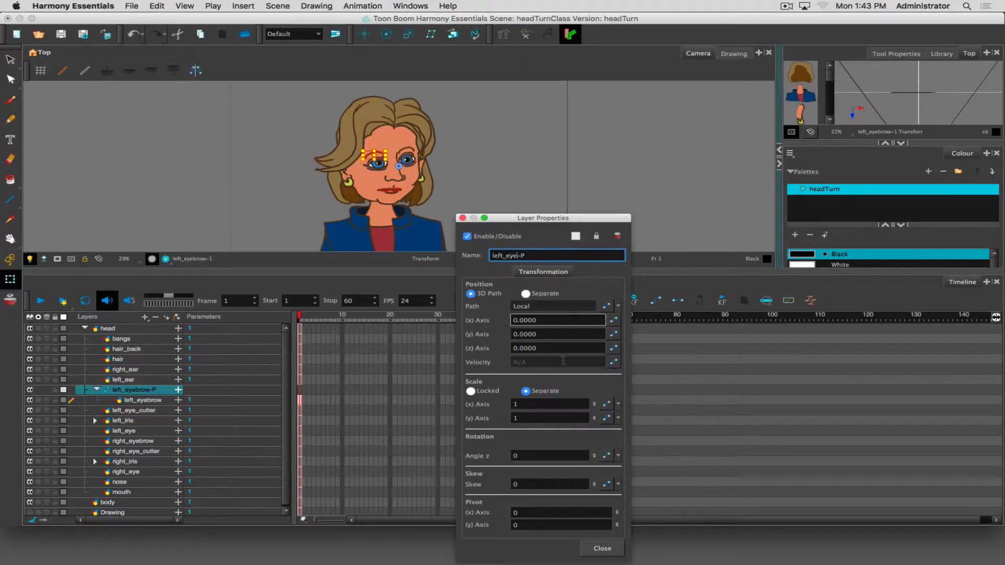
left_click(607, 550)
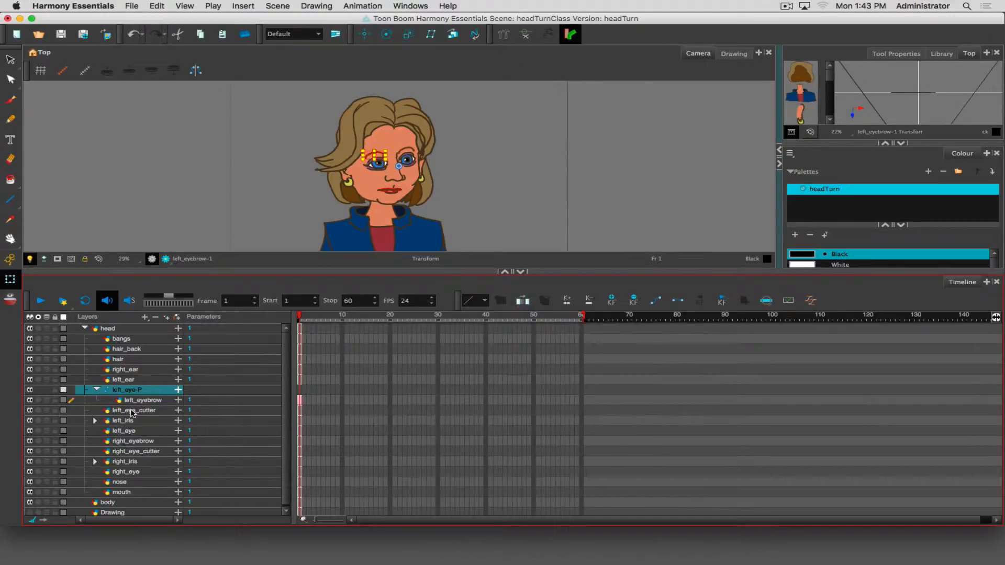
Parent left_eye_cutter, left_iris and left_eye to left_eye-P, placing left_eyebrow first among its children, and collapse the peg
left_click(123, 412)
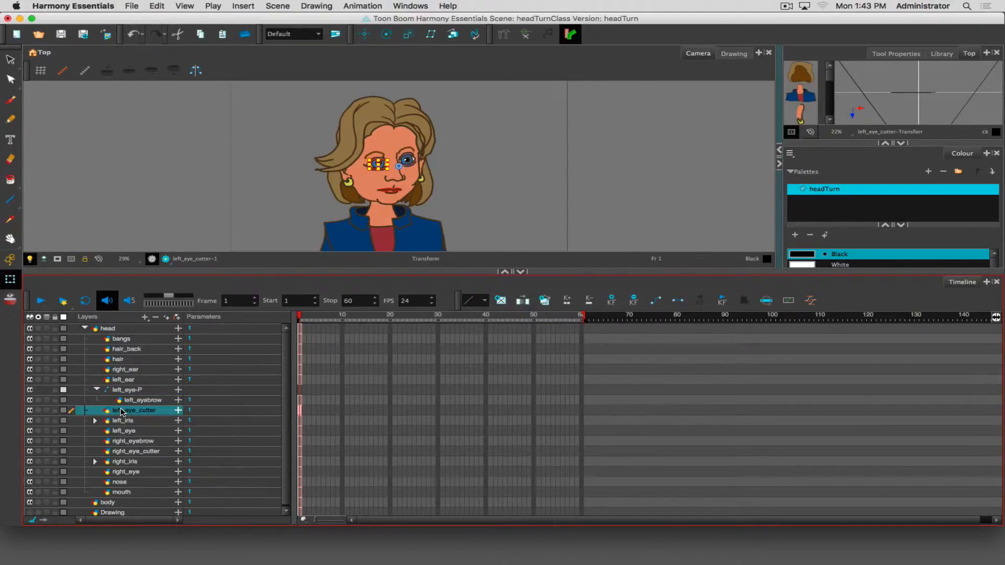
left_click(122, 436, "shift")
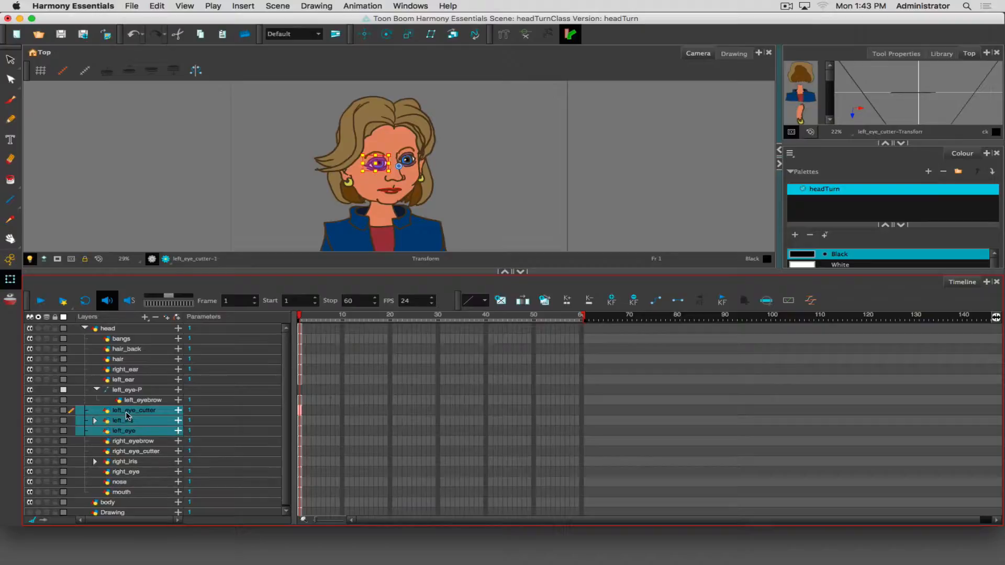
left_click_drag(128, 416, 129, 396)
left_click(135, 435)
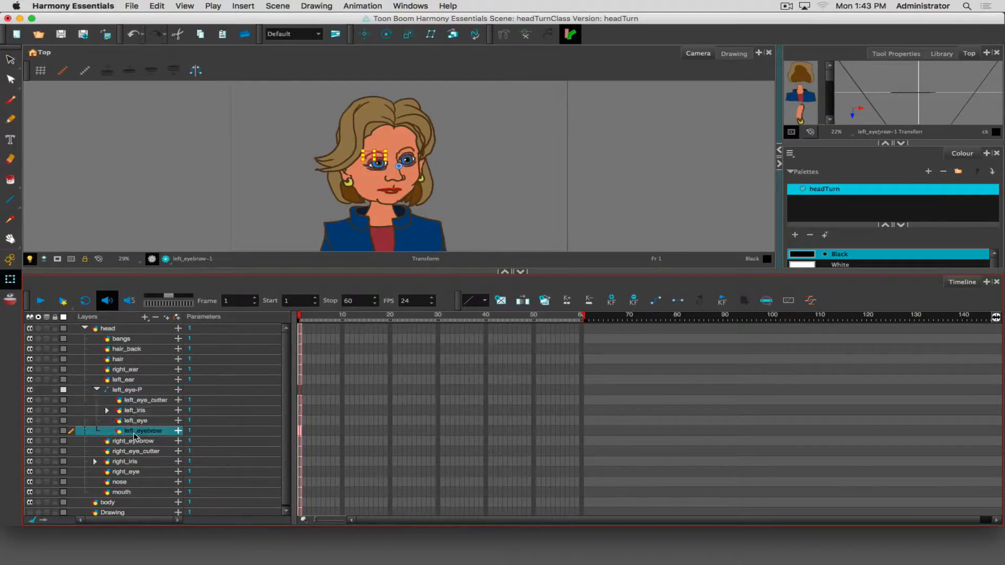
left_click_drag(135, 435, 117, 398)
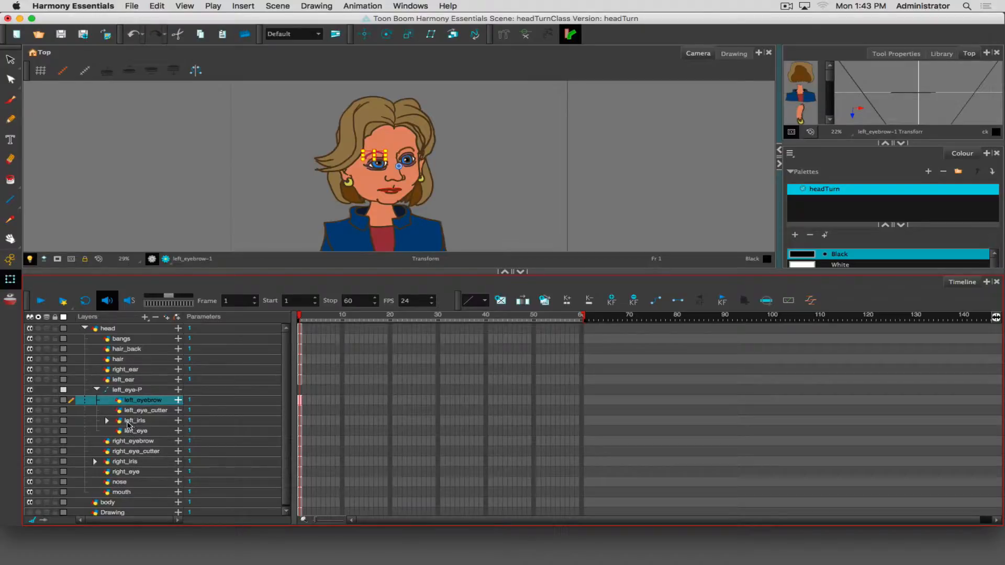
left_click(96, 390)
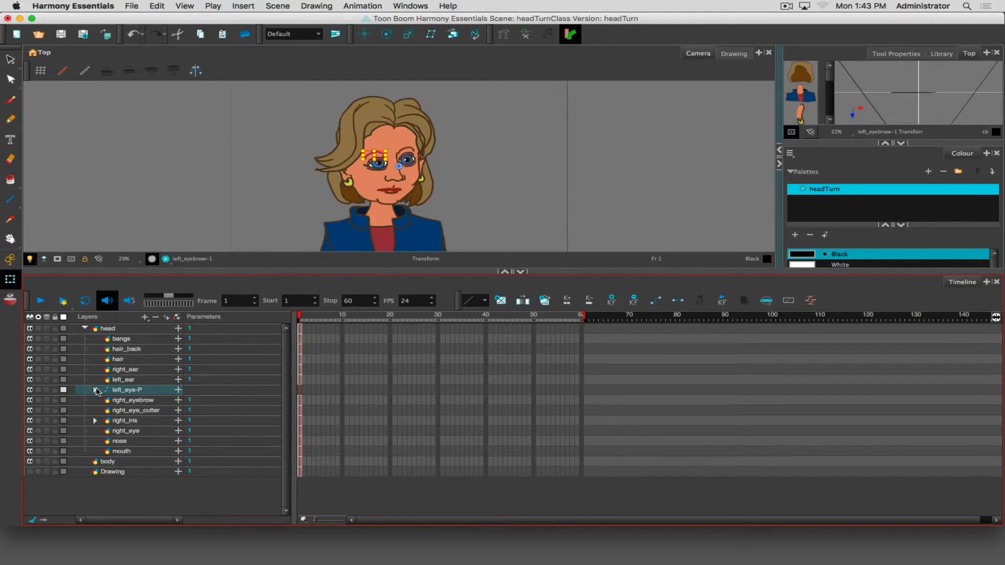
Add a parent peg to the right_eyebrow layer and rename the peg right_eye-P
left_click(125, 401)
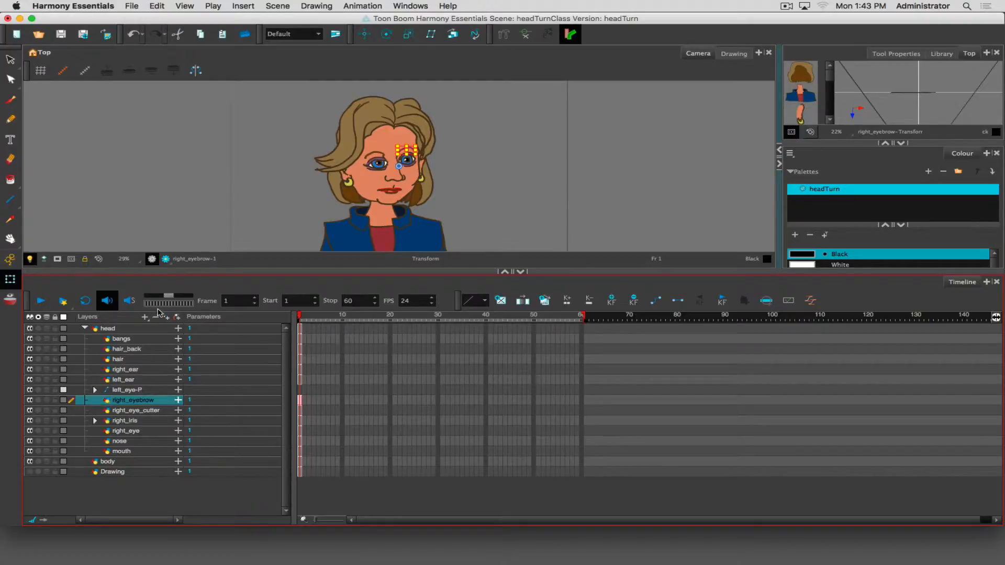
left_click(177, 319)
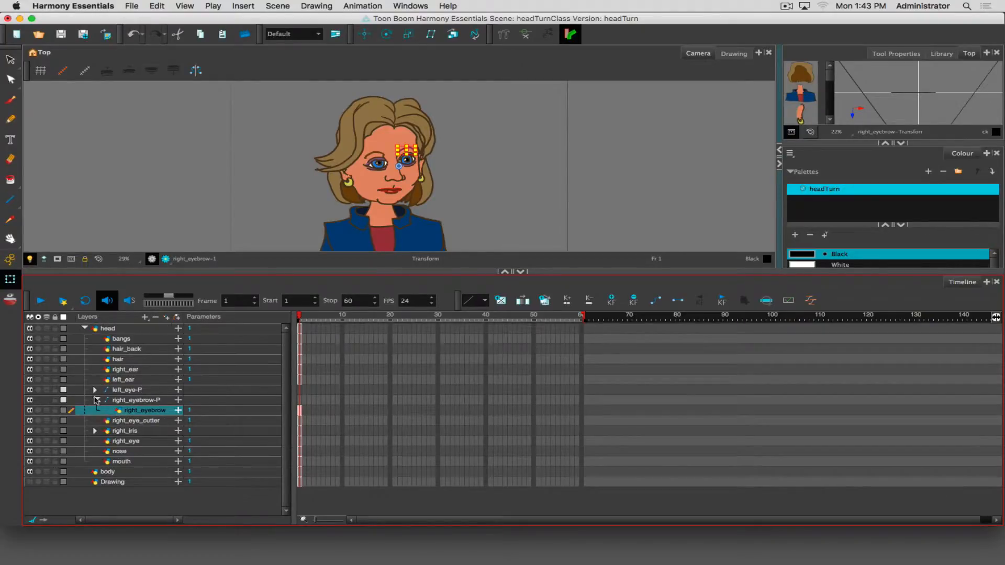
double_click(131, 400)
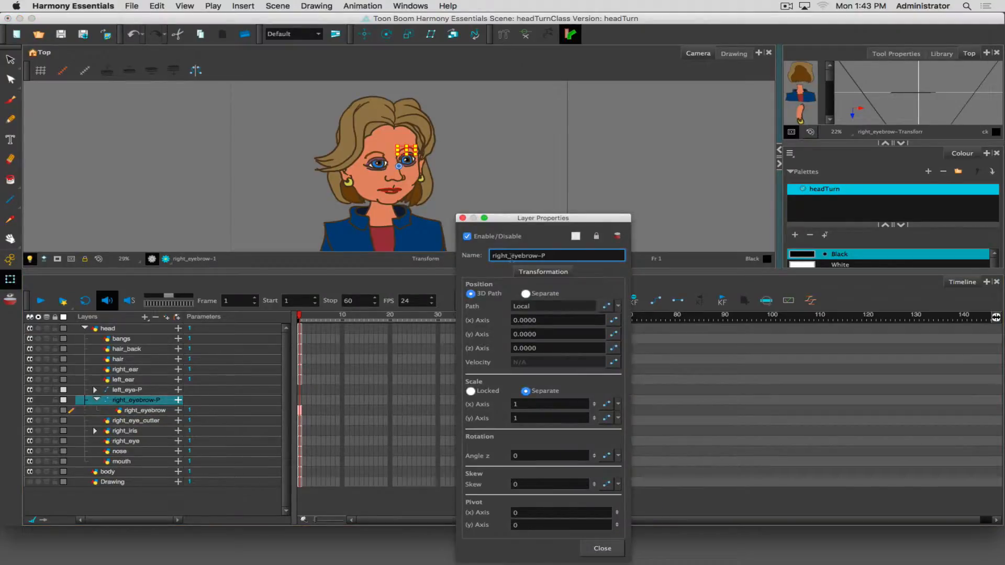
left_click_drag(510, 256, 537, 255)
key("BackSpace")
left_click(603, 548)
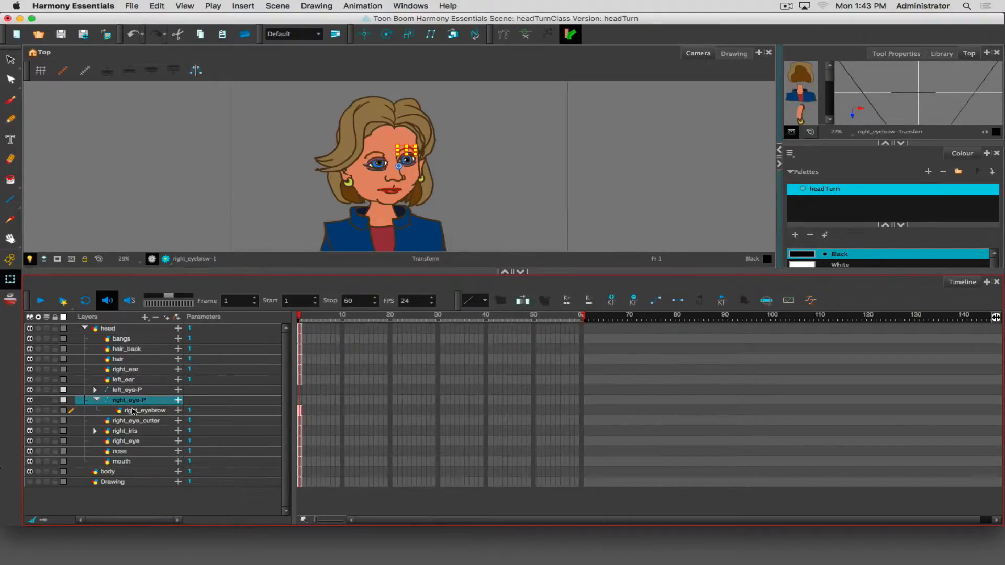
Parent right_eye_cutter, right_iris and right_eye to right_eye-P, keeping right_eyebrow first among its children, and collapse the peg
left_click(116, 421)
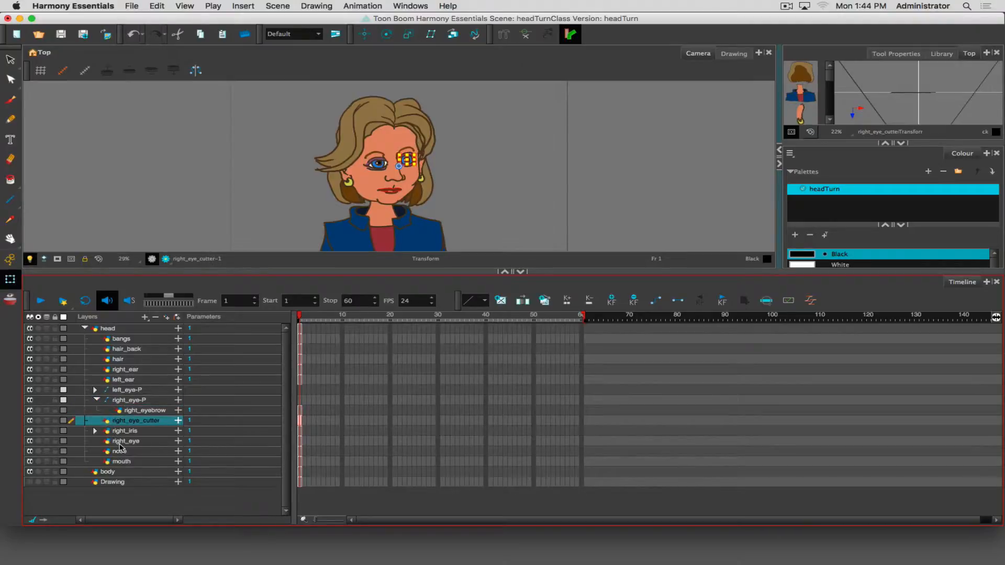
left_click(119, 443, "shift")
left_click_drag(120, 422, 117, 410)
left_click(141, 443)
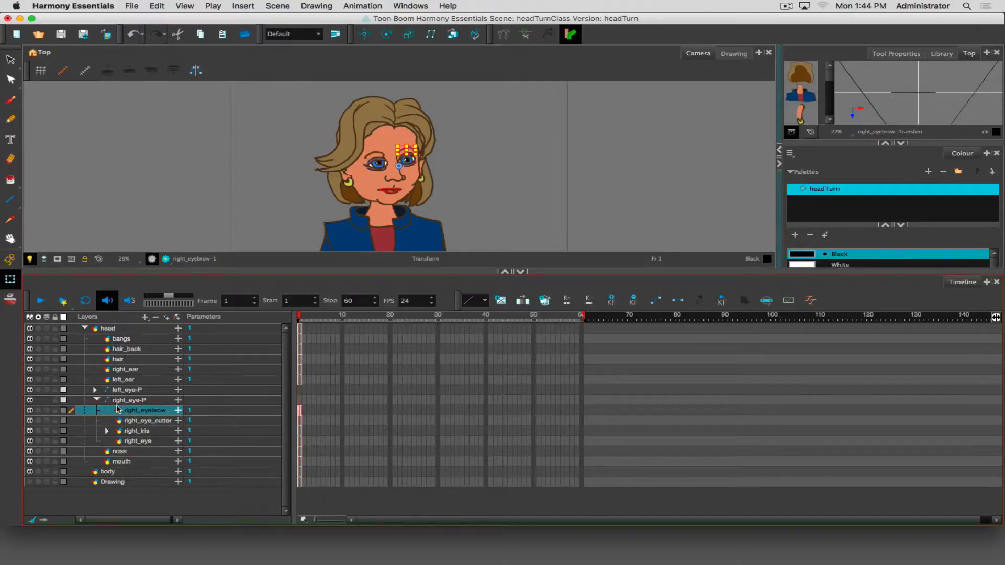
left_click(96, 401)
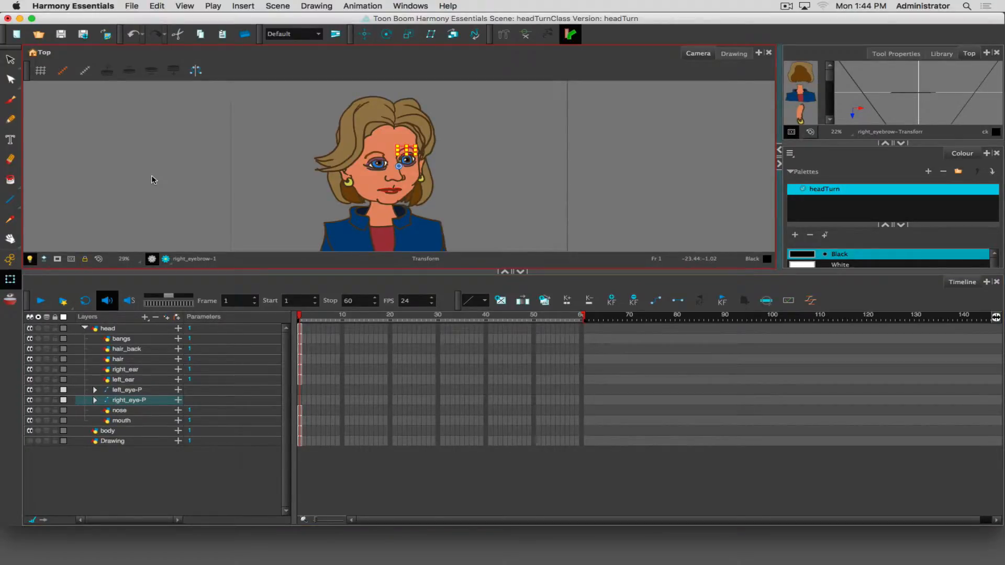
Check which facial parts are selected through the artwork and through left_eye-P, right_eye-P, left_ear and right_ear
left_click(234, 169)
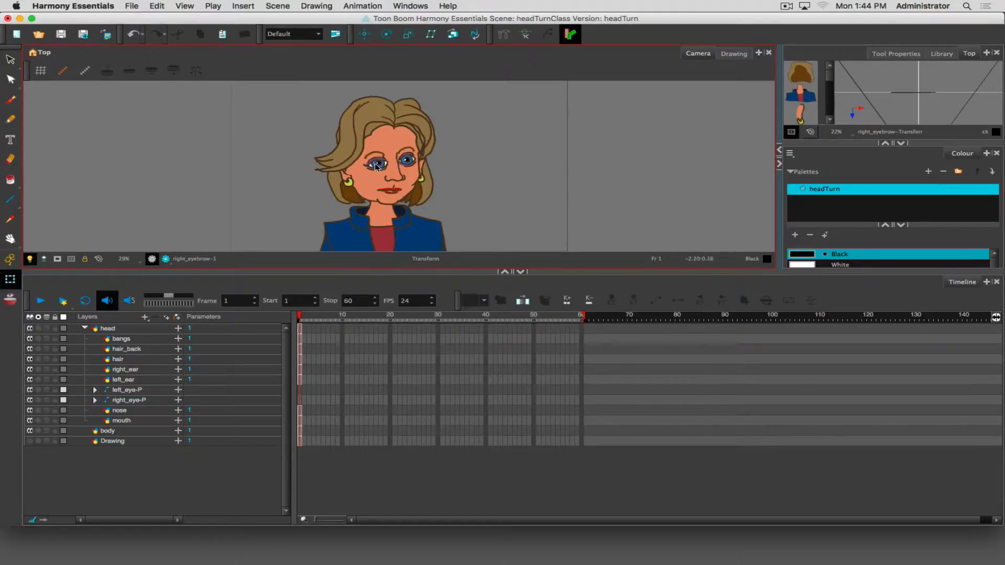
left_click(376, 165)
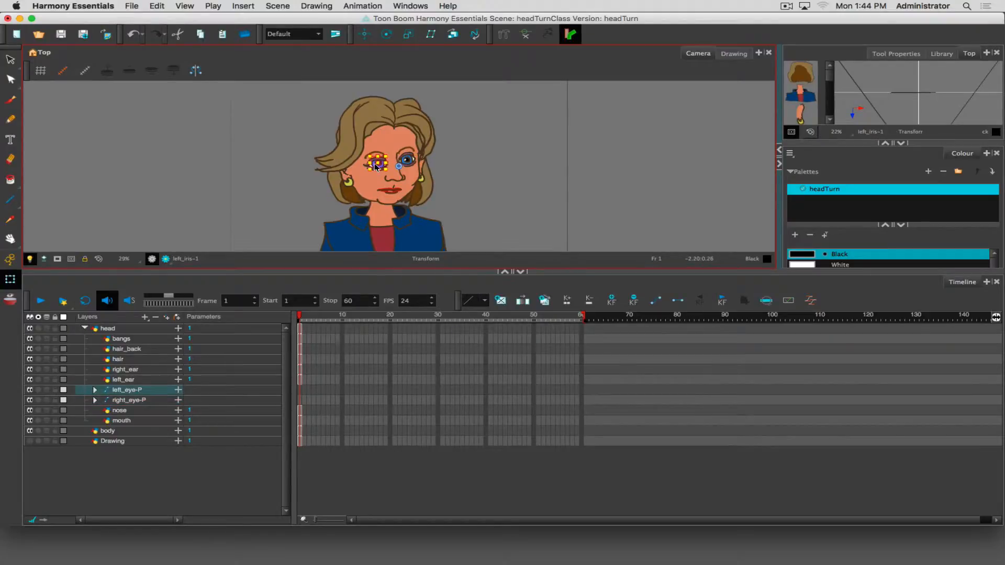
left_click(404, 152)
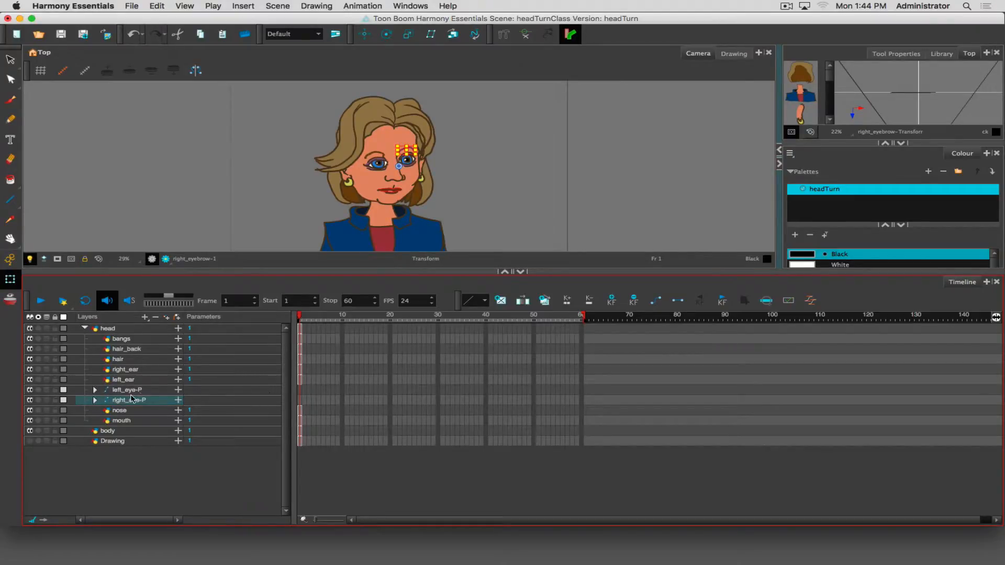
left_click(147, 402)
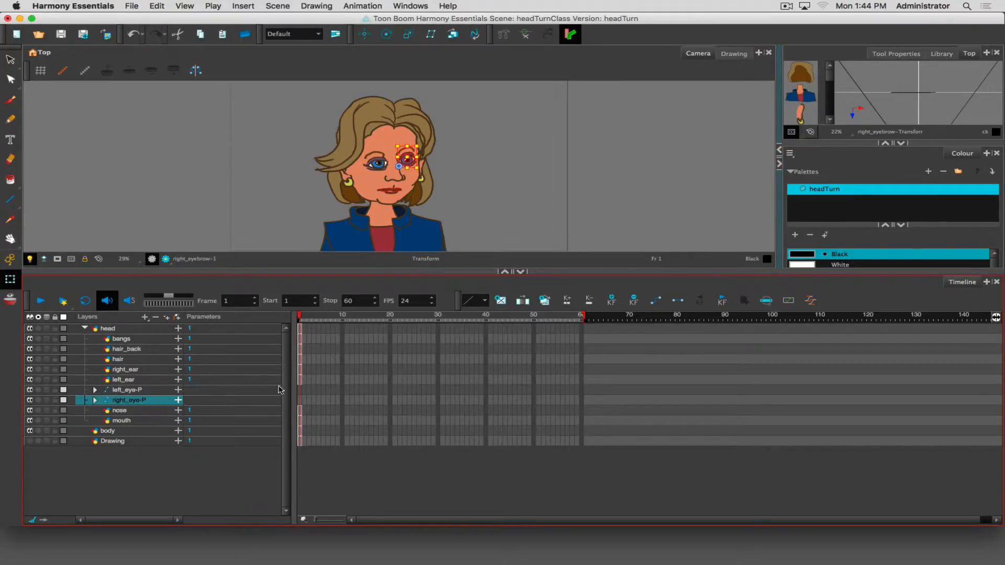
left_click(129, 392)
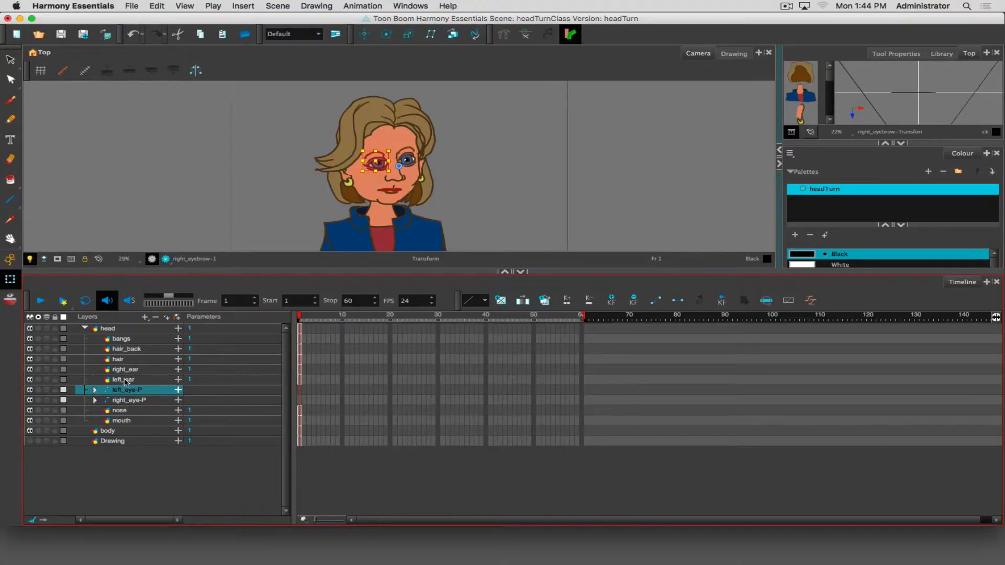
left_click(126, 382)
left_click(124, 371)
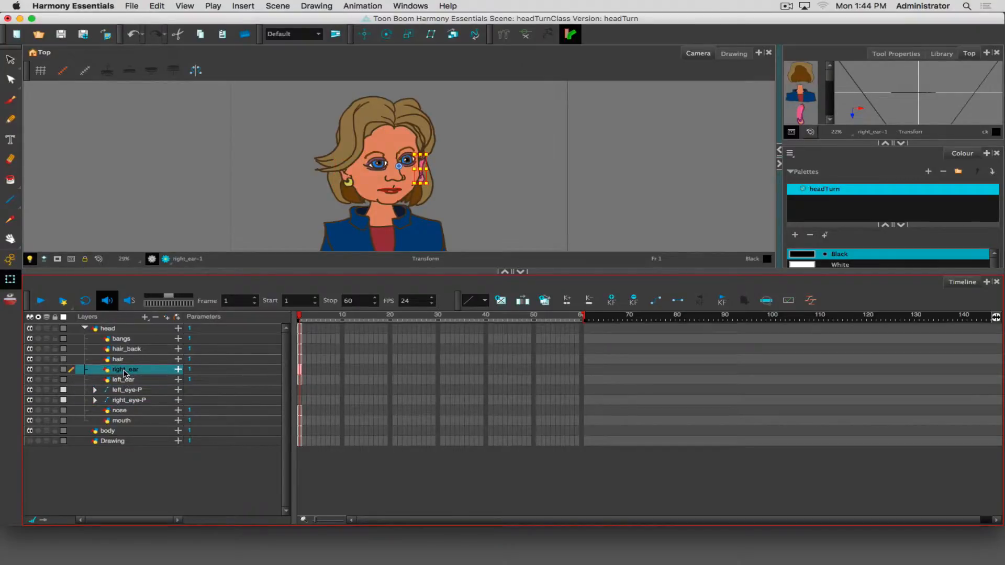
Try moving the nose over the right eye to test the layer order
left_click(119, 412)
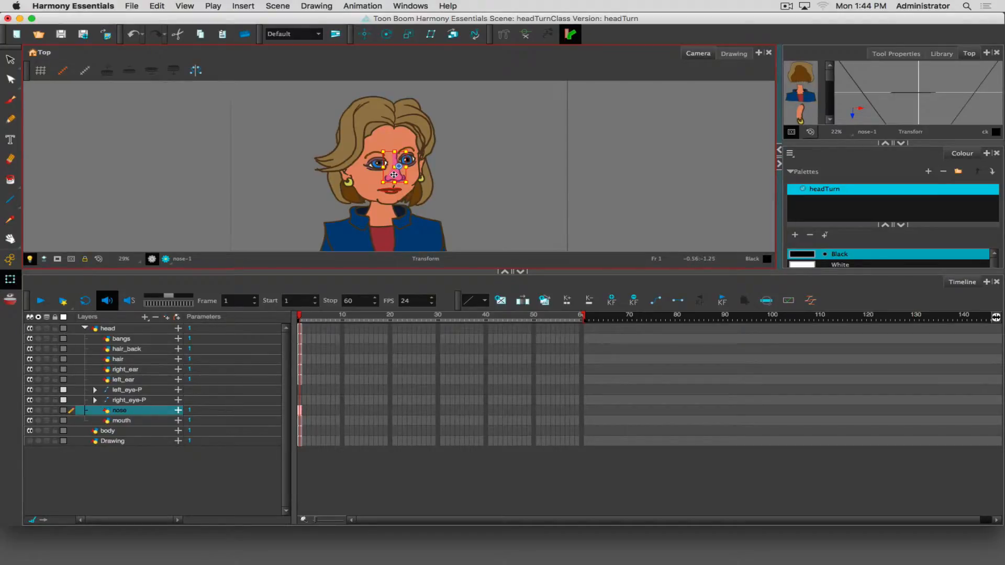
left_click_drag(394, 175, 407, 168)
left_click(265, 148)
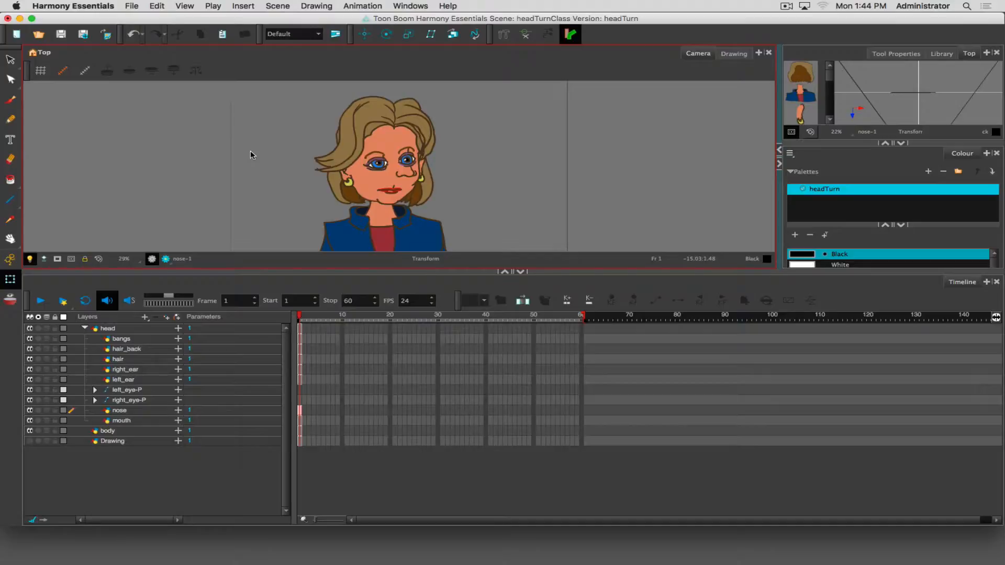
Place the nose layer directly above right_eye-P among the head's children and return the nose to its place between the eyes
left_click(94, 400)
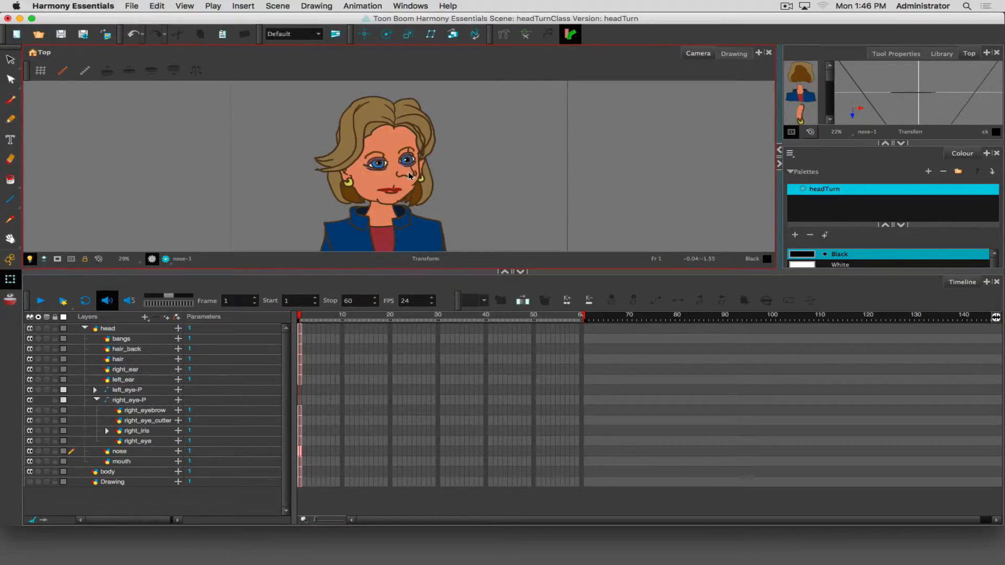
left_click_drag(115, 453, 84, 399)
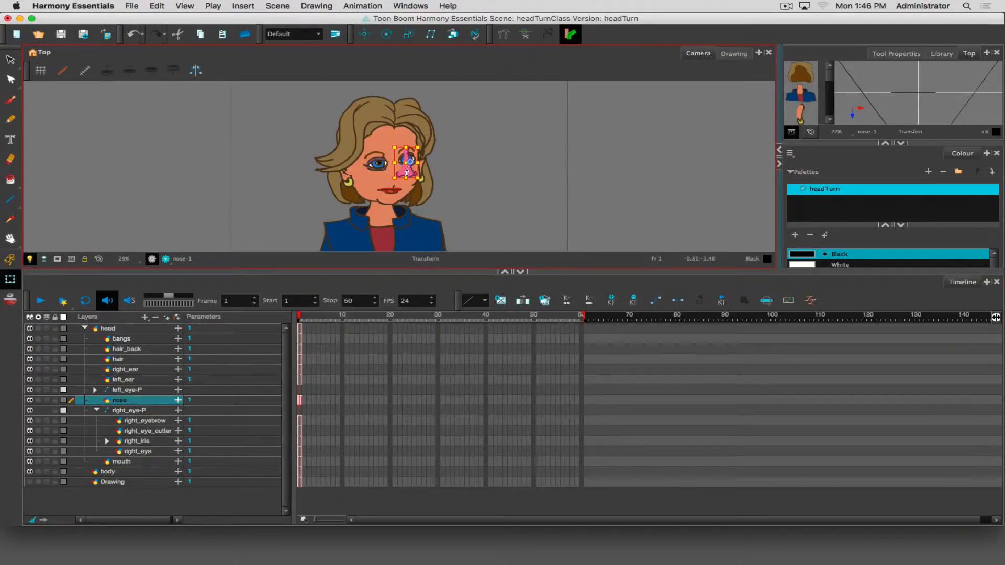
left_click_drag(406, 177, 390, 175)
key("ctrl+z")
scroll(409, 178, "up", 3)
left_click_drag(420, 164, 388, 171)
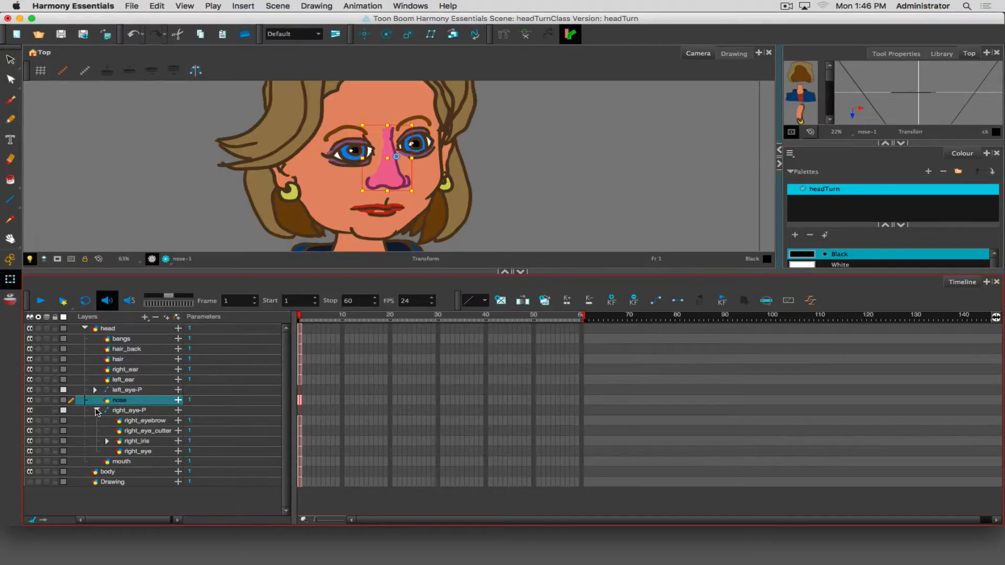
Collapse the right_eye-P peg and the whole head hierarchy in the layer list
left_click(97, 410)
left_click(117, 421)
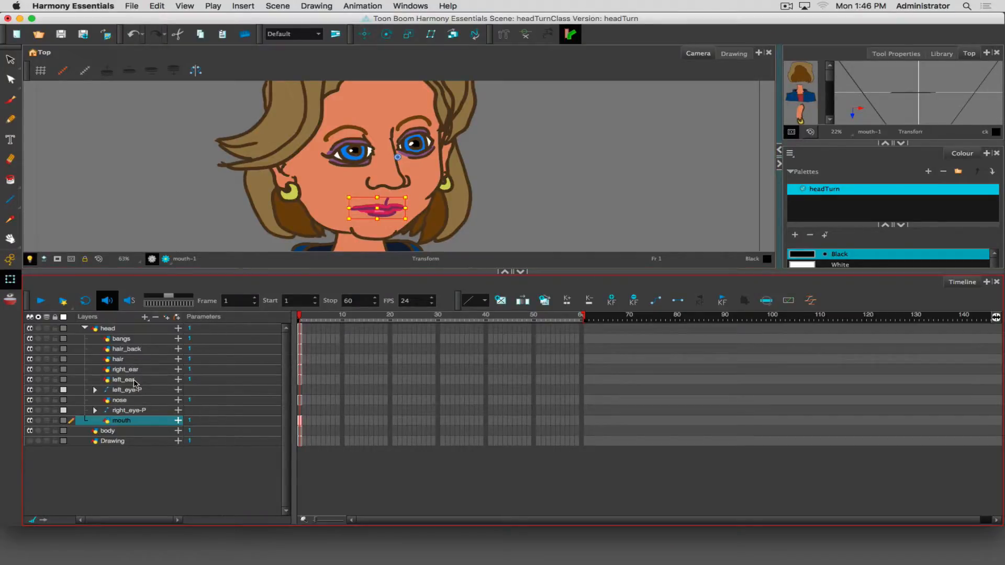
left_click(85, 328)
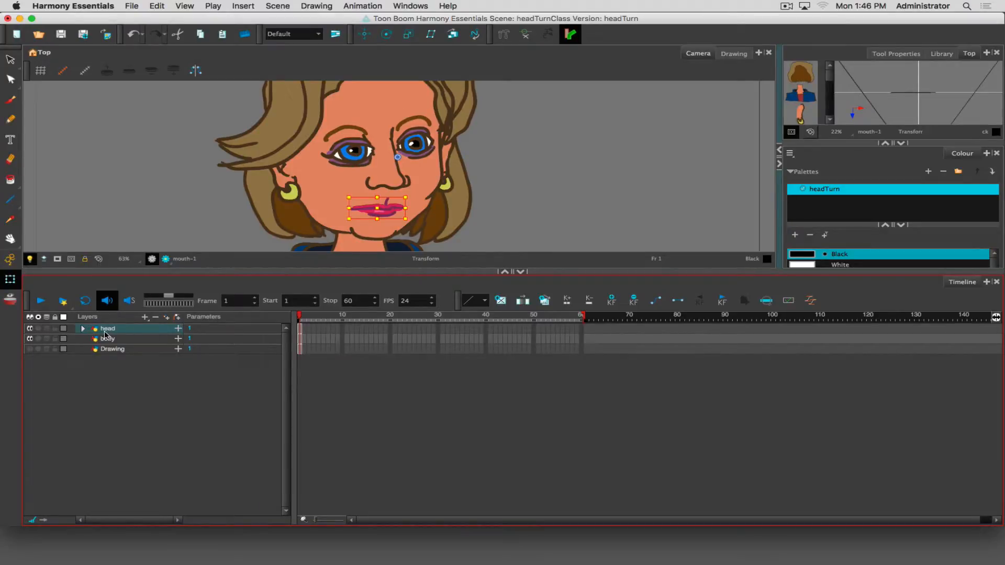
left_click(83, 329)
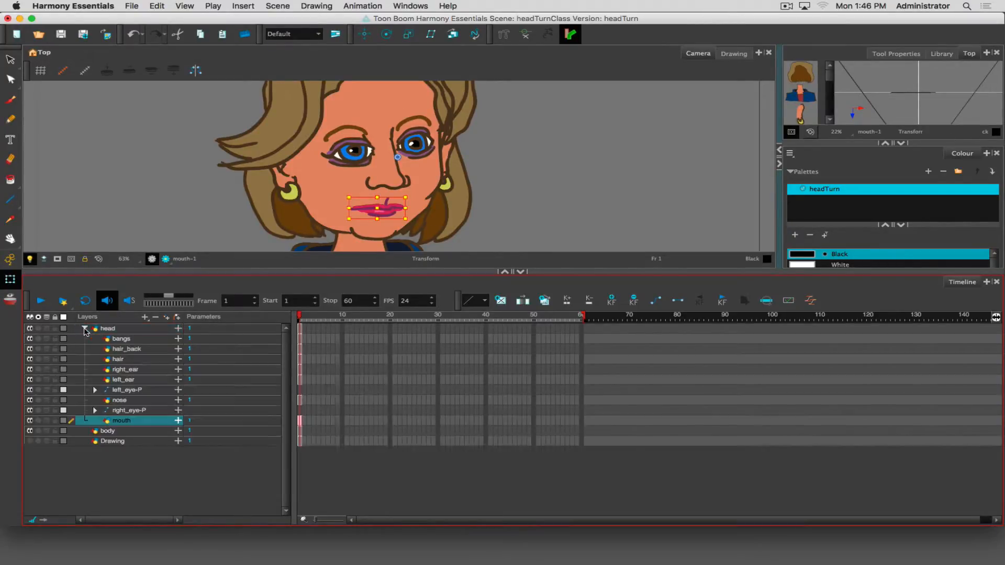
left_click(85, 329)
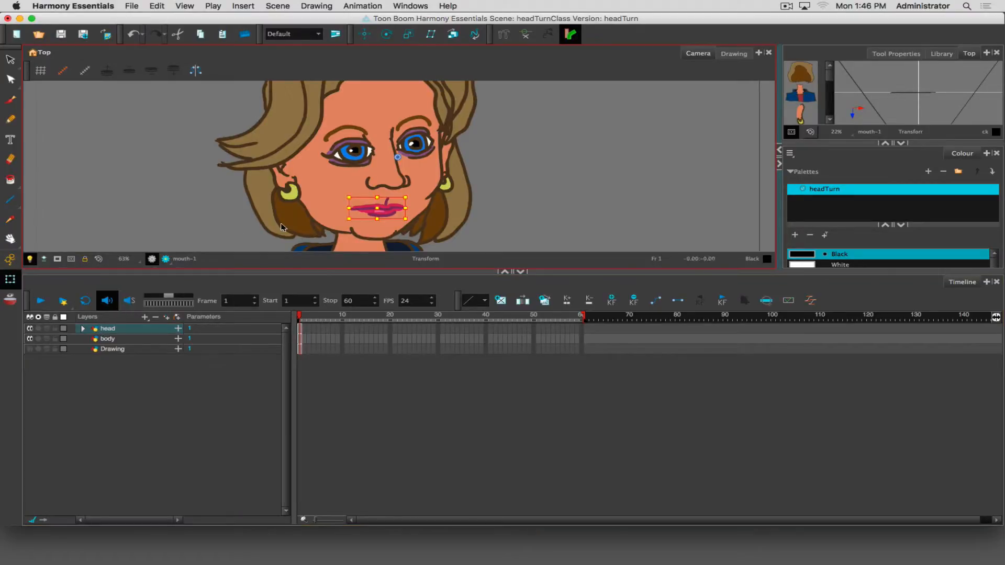
scroll(227, 221, "down", 2)
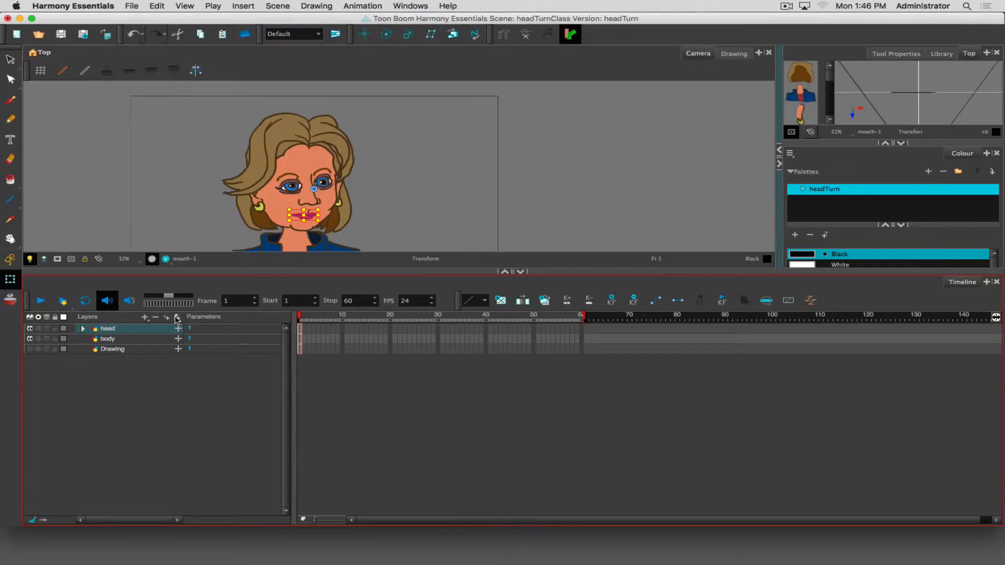
Add a parent peg to the head layer and collapse the peg
left_click(106, 329)
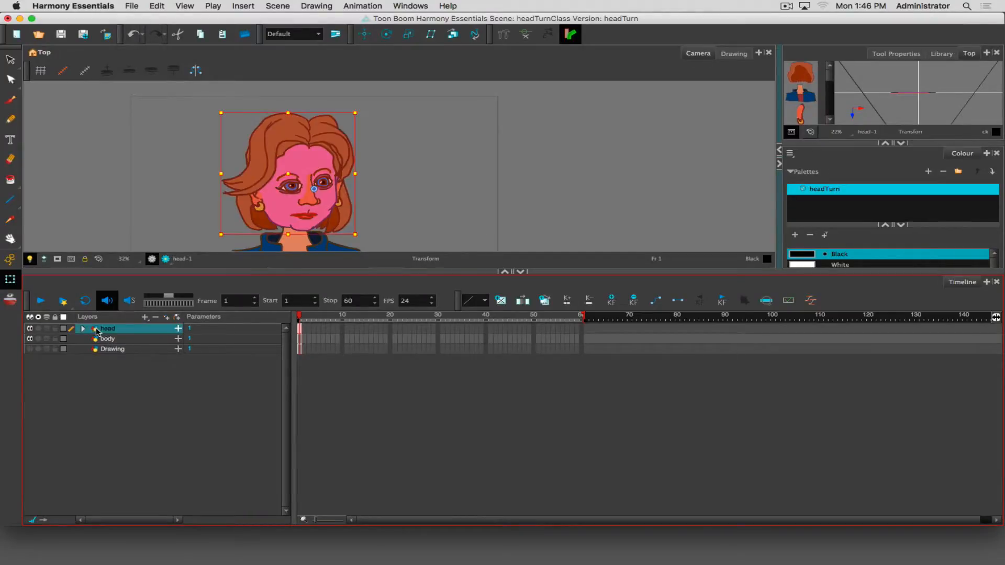
left_click(178, 318)
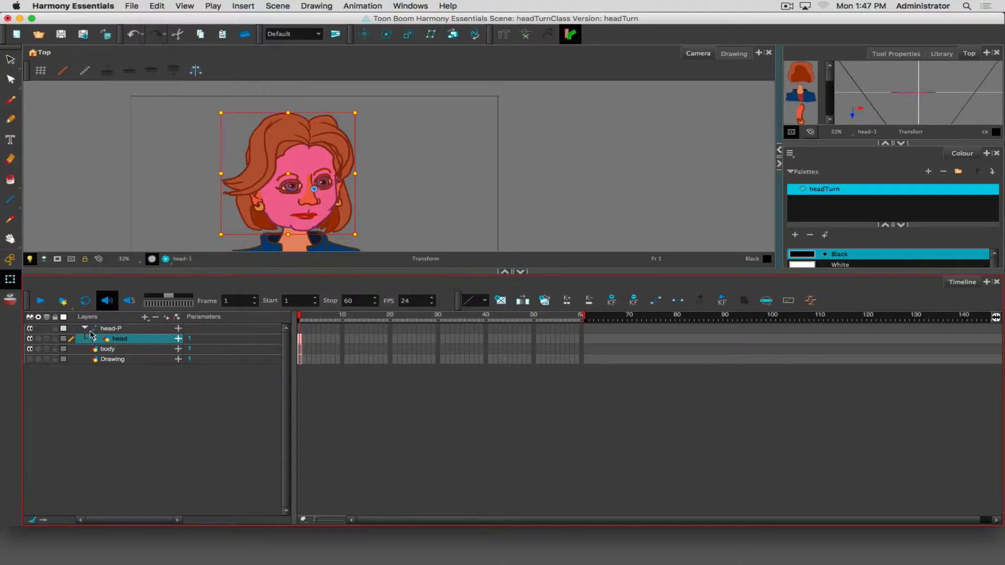
left_click(85, 329)
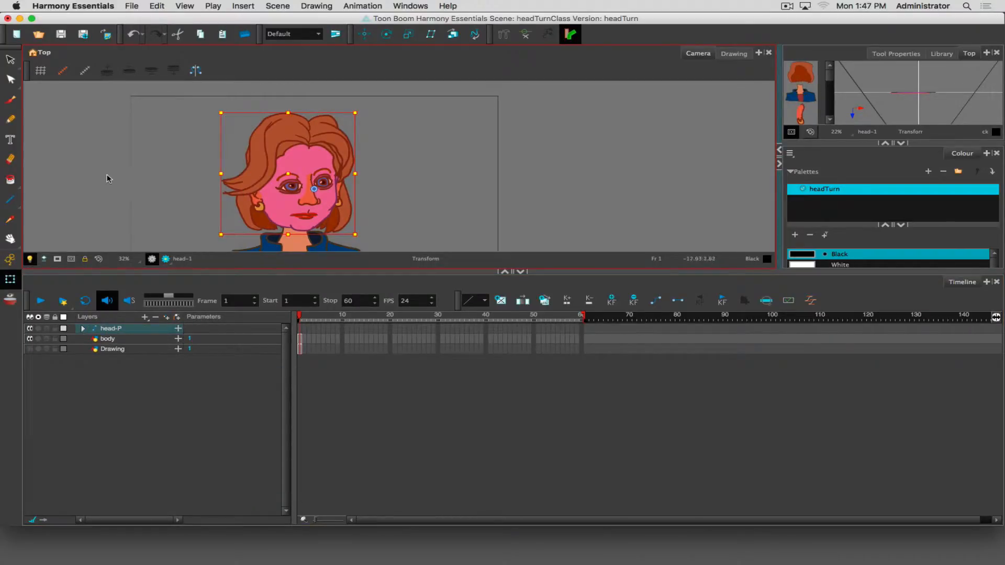
Compare what gets selected through the head-P peg, the left eye artwork and the body layer
left_click(160, 183)
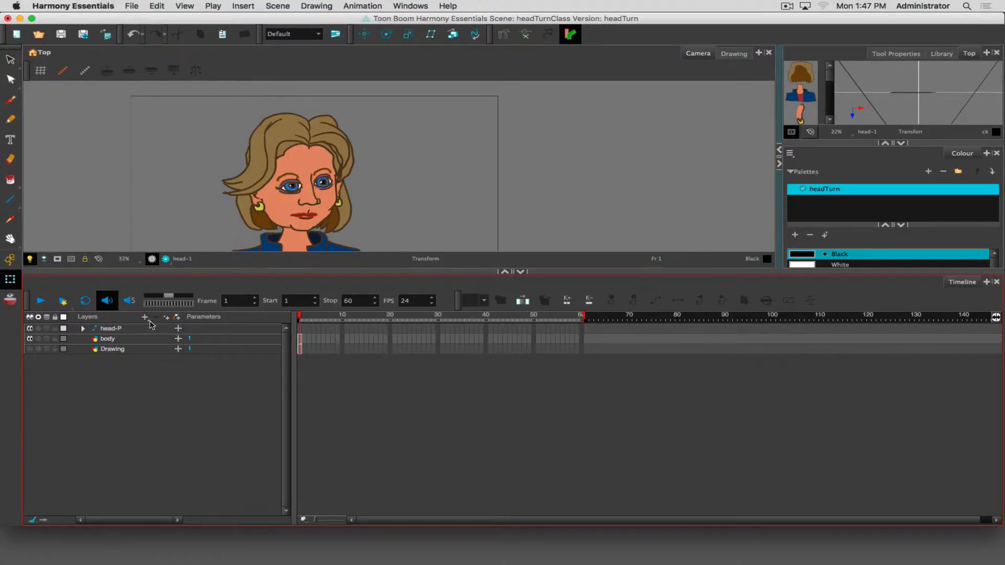
left_click(110, 330)
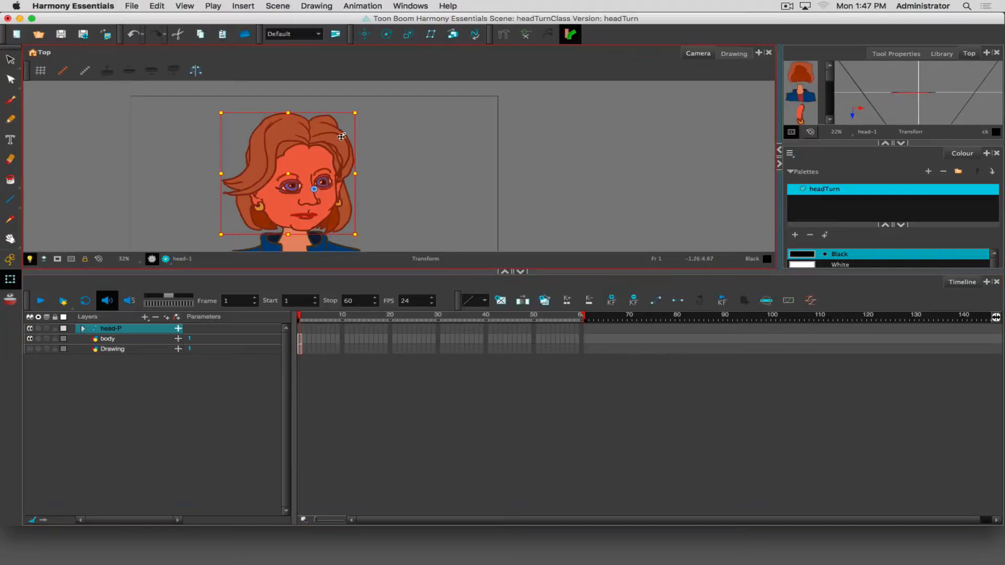
left_click(190, 181)
left_click(294, 185)
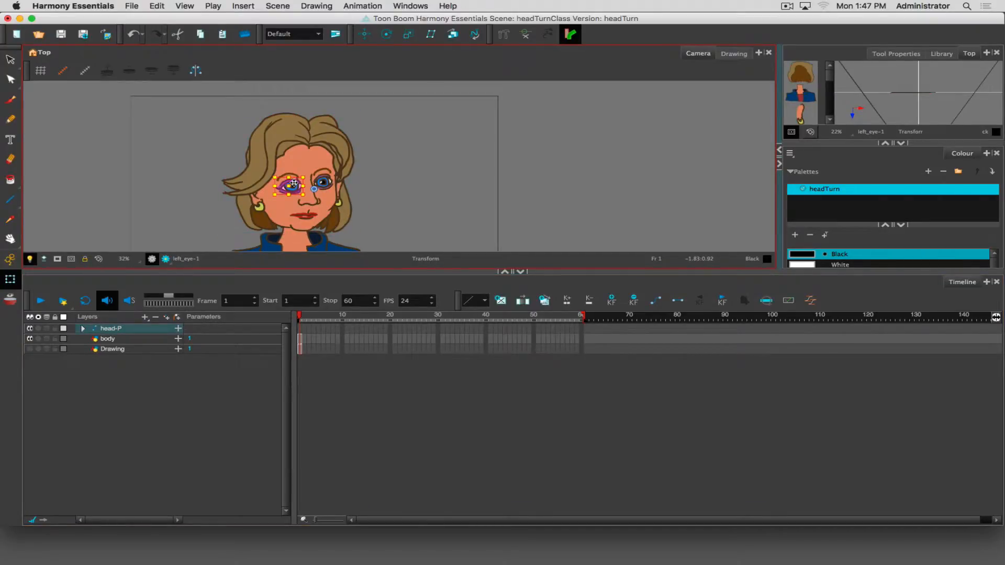
left_click(163, 192)
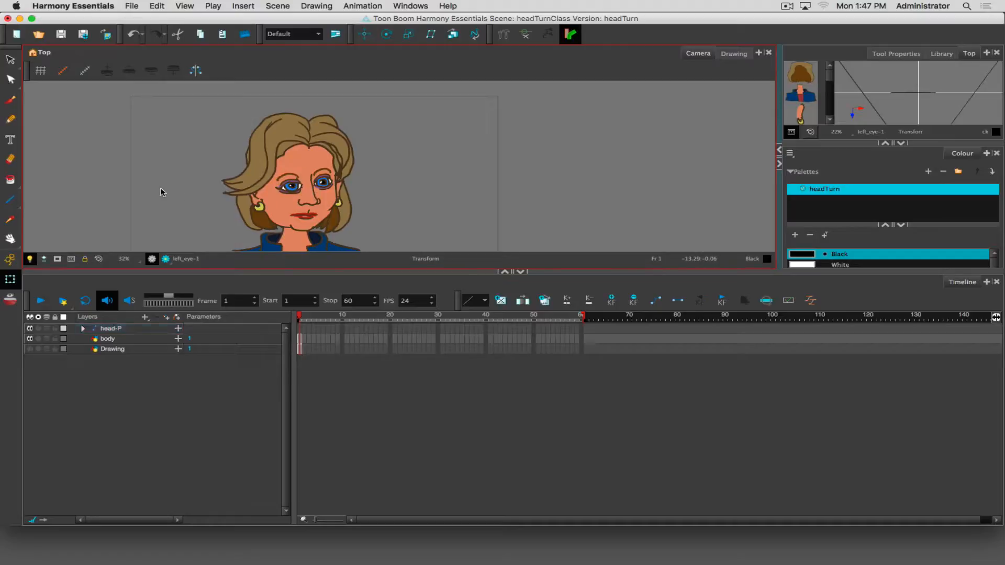
left_click(95, 343)
left_click(110, 340)
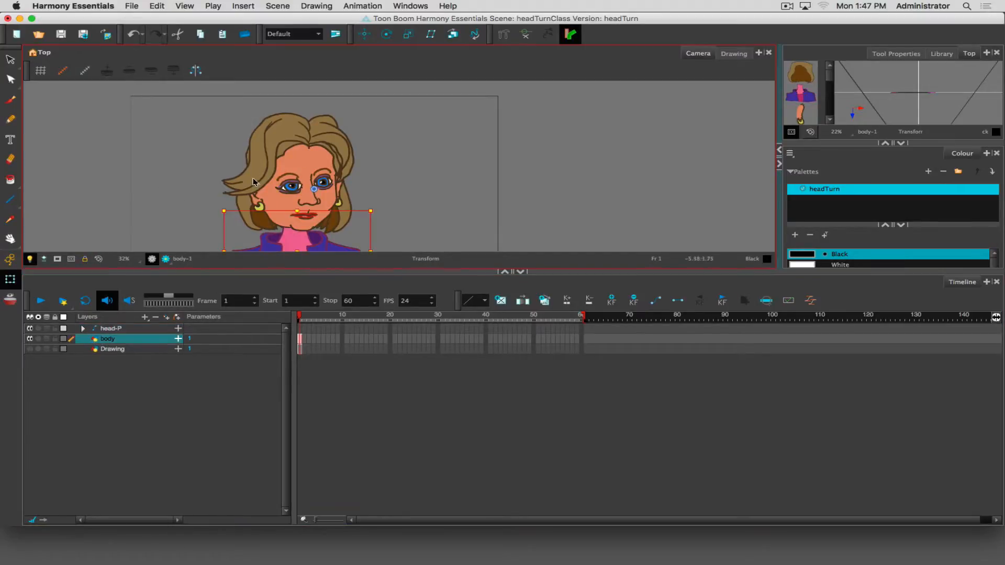
Select the head-P peg and activate the Rotate tool
left_click(122, 329)
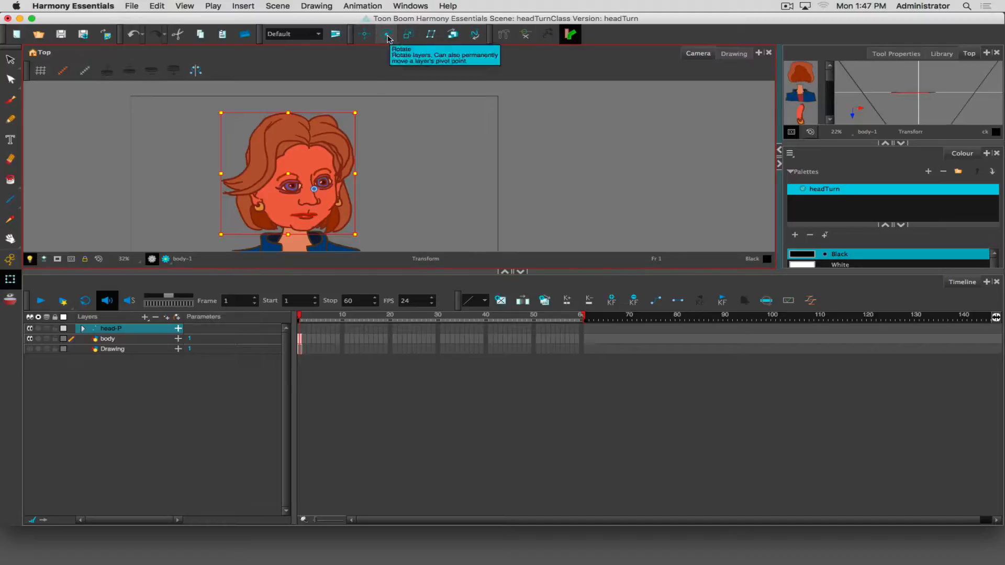
left_click(387, 35)
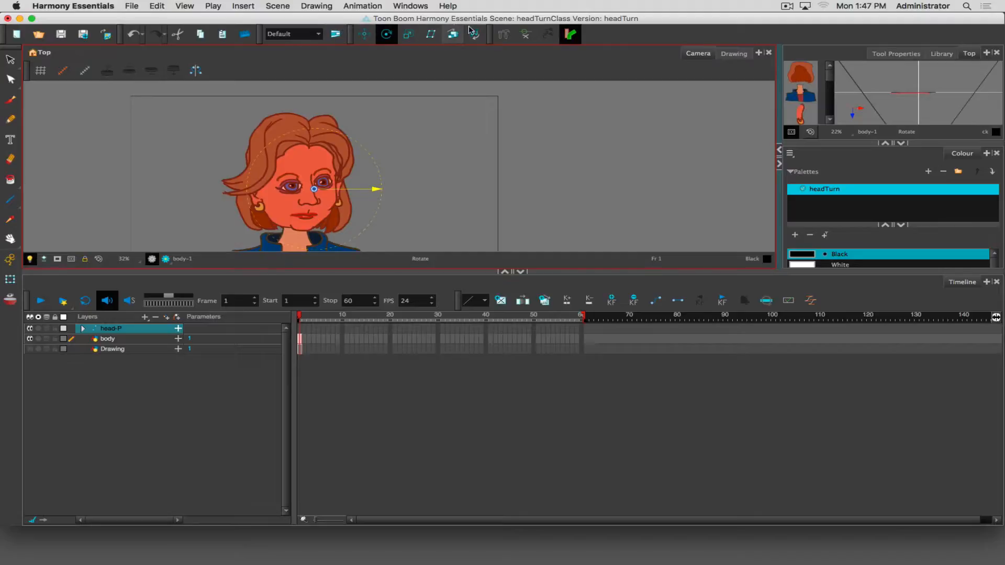
Hide the Advanced Animation toolbar and show it again
right_click(624, 36)
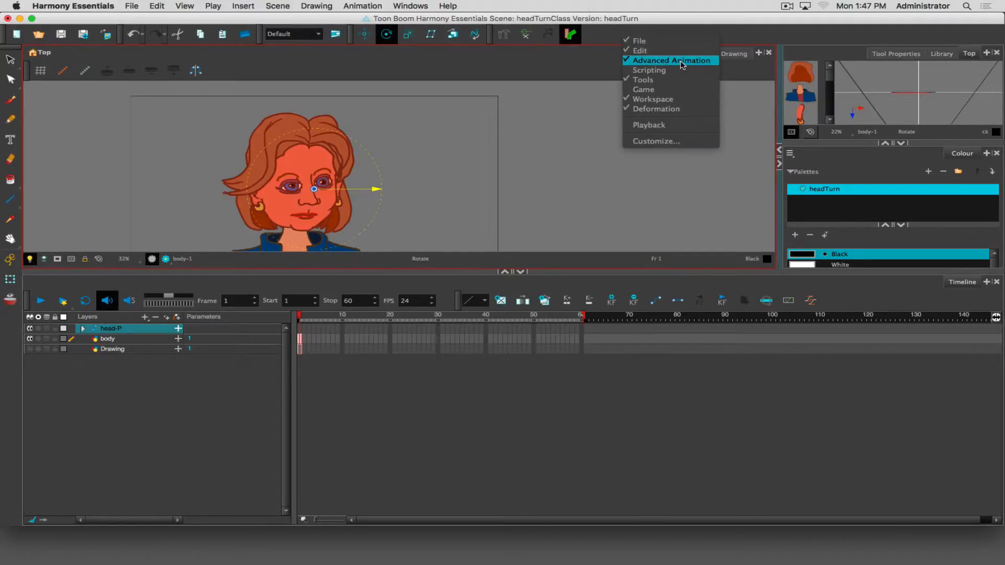
left_click(682, 61)
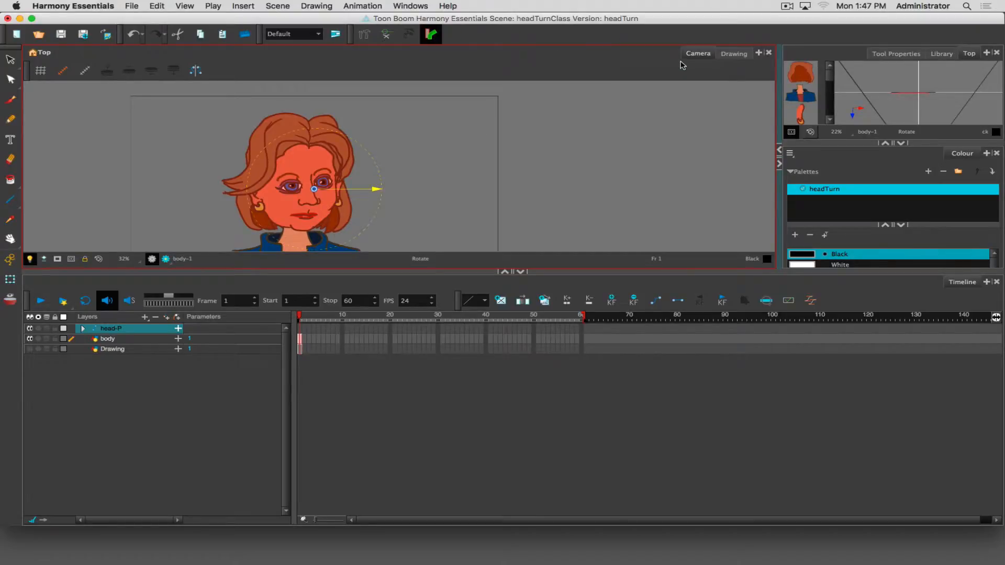
right_click(571, 38)
left_click(618, 61)
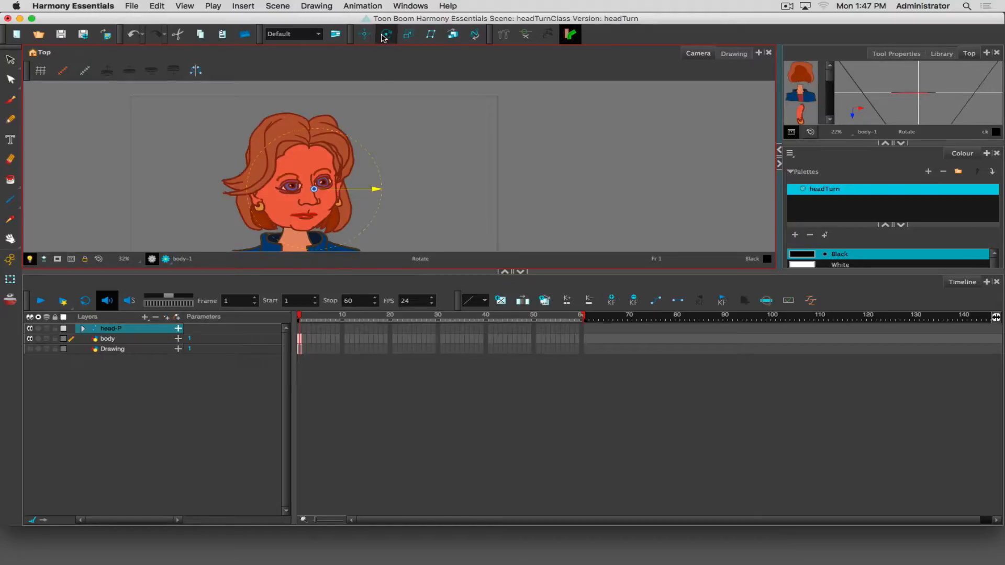
Move head-P's pivot to the base of the chin, then test it by tilting the head and rotating it back upright
left_click_drag(314, 189, 299, 226)
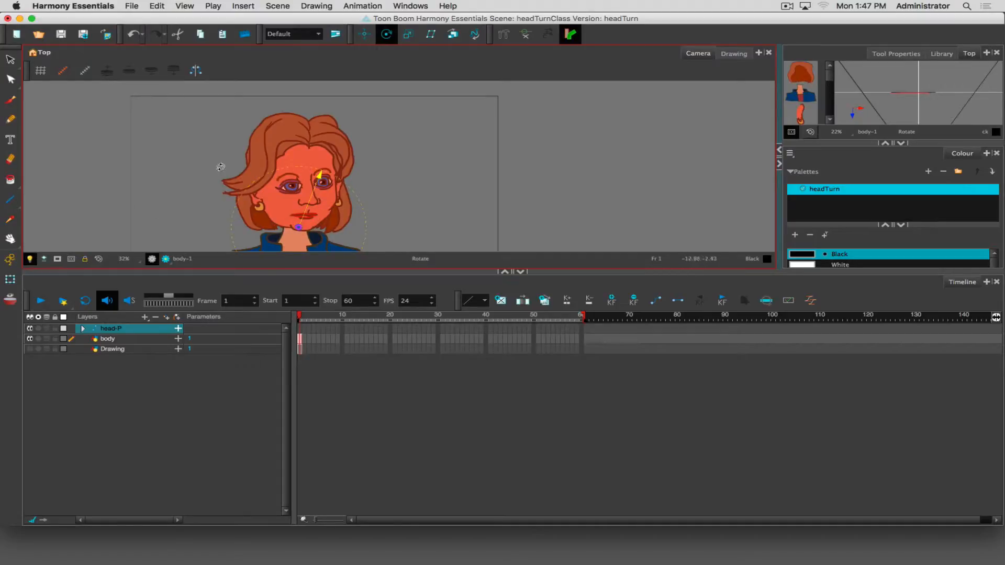
left_click_drag(231, 143, 382, 189)
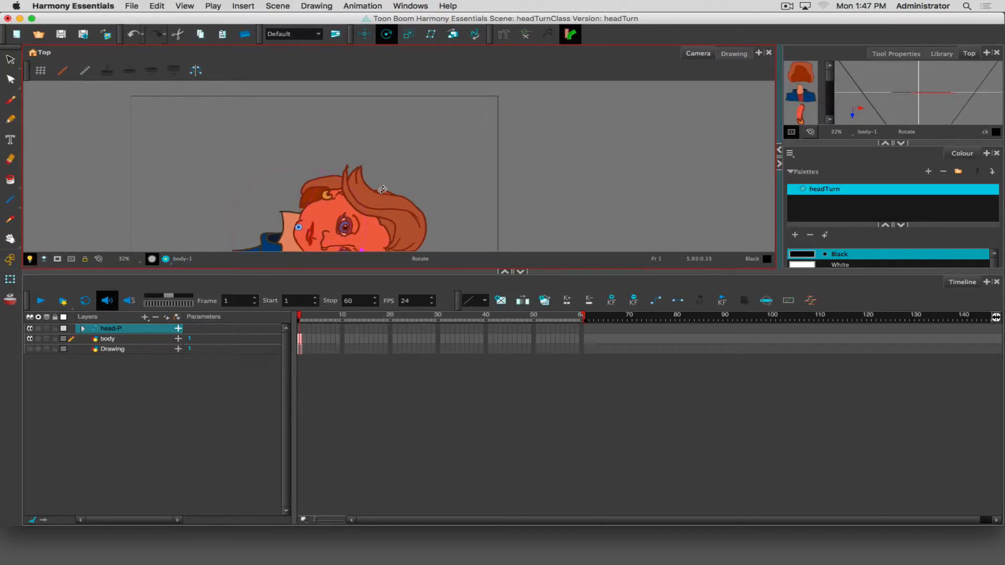
left_click_drag(383, 189, 231, 149)
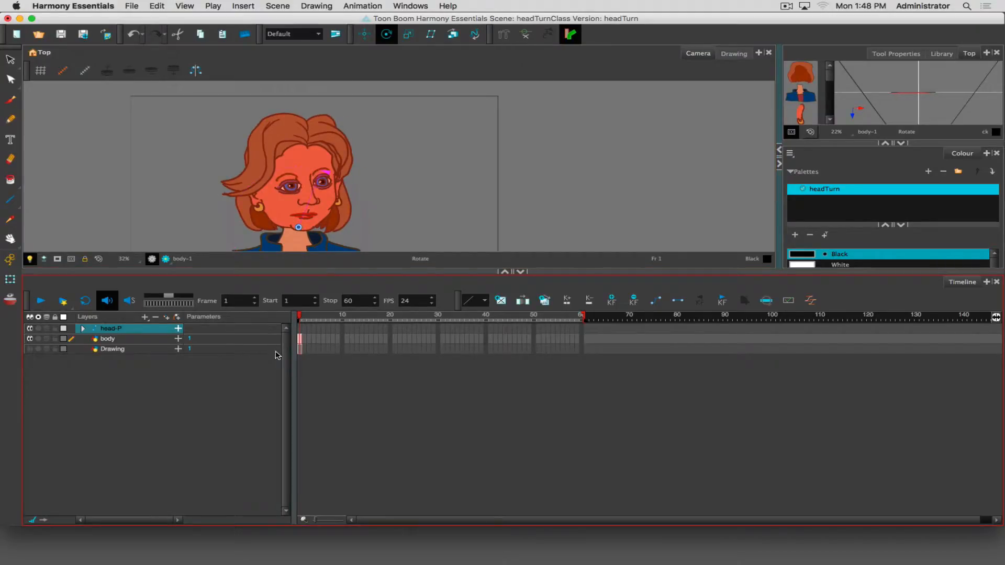
Compare the pivot positions of the body layer and the head-P peg
left_click(300, 350)
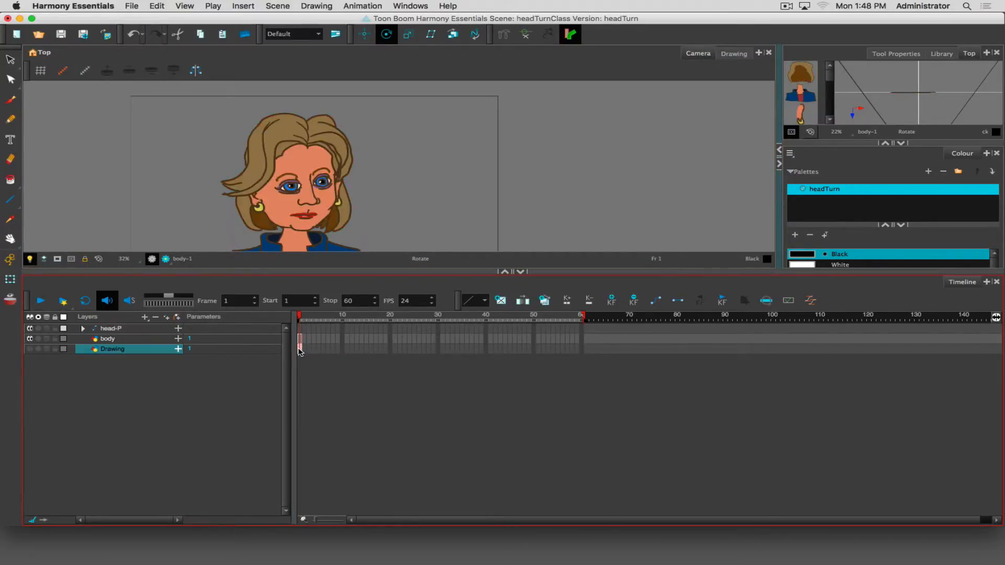
left_click(107, 339)
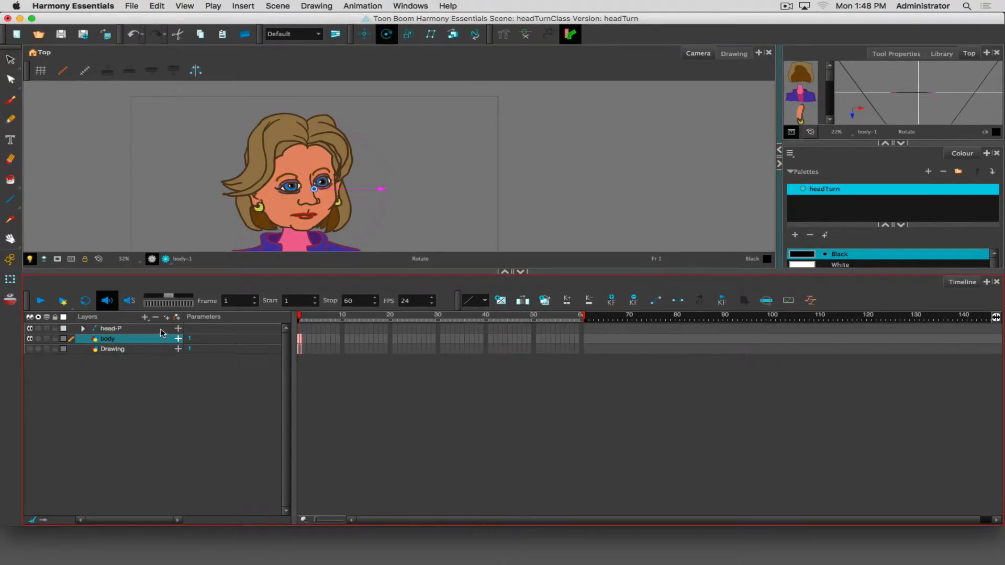
left_click(113, 329)
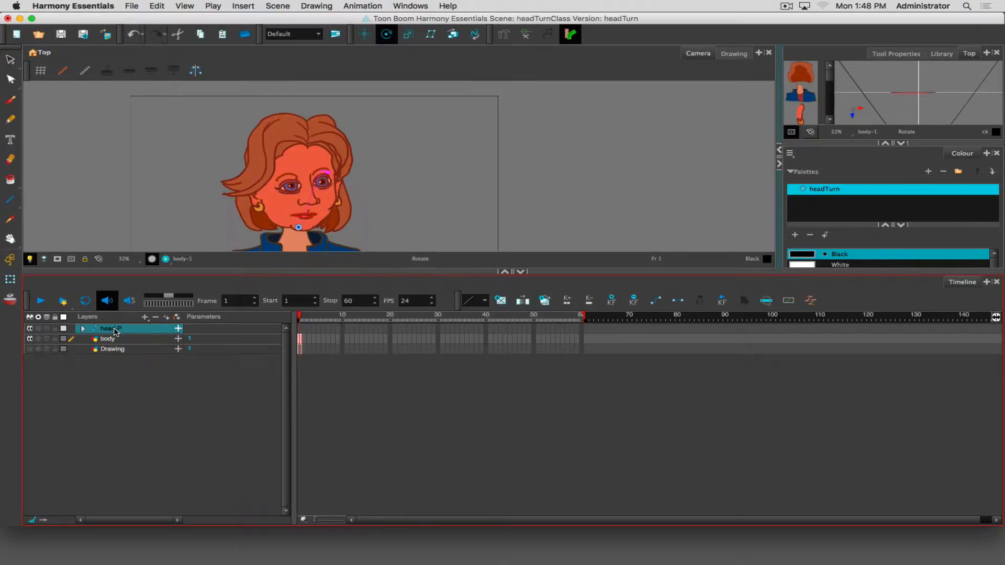
Add a new peg outside the existing hierarchy and rename it master-P
left_click(114, 383)
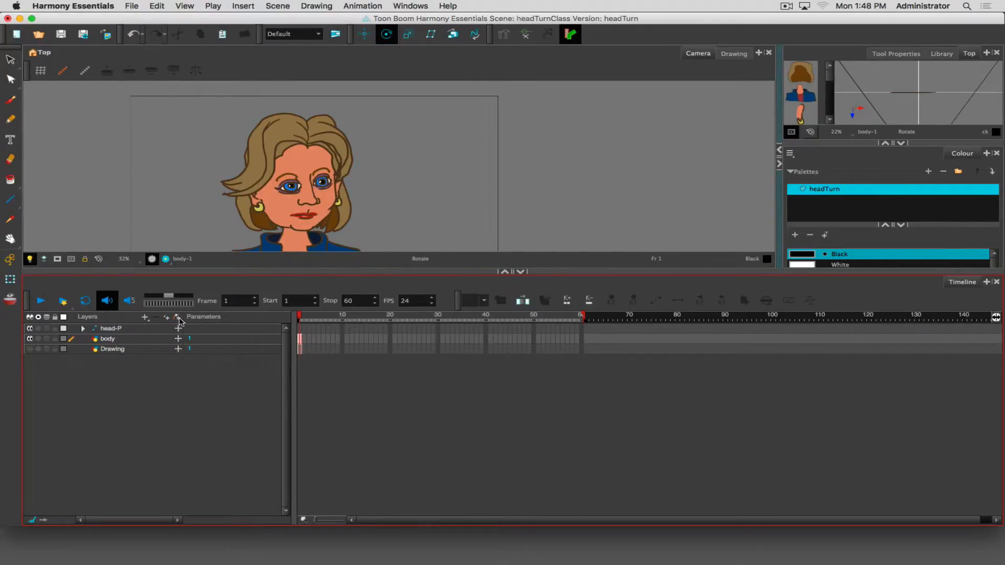
left_click(178, 317)
double_click(111, 360)
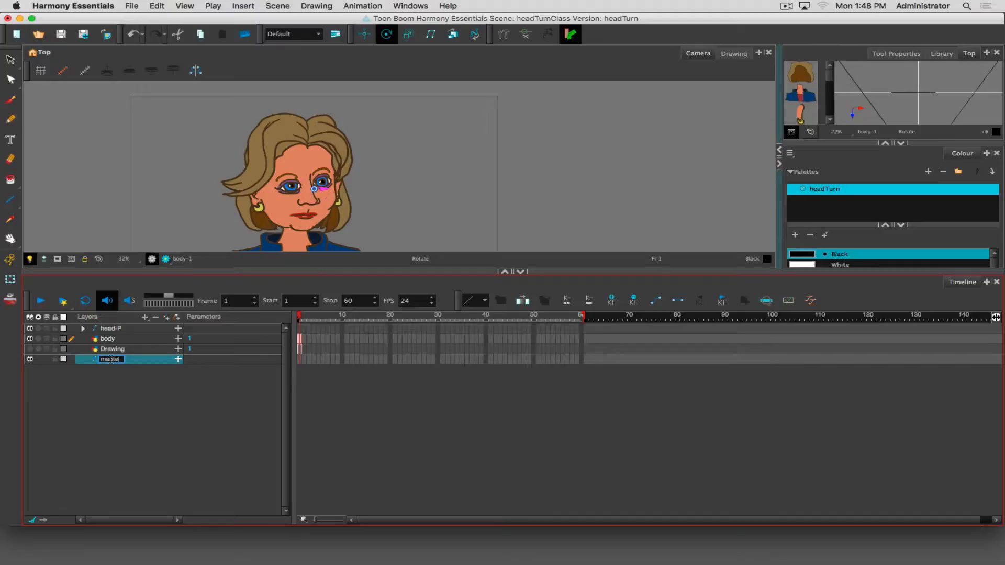
key("Return")
Nest the head-P peg and the body layer directly under the master-P peg
left_click_drag(98, 360, 98, 327)
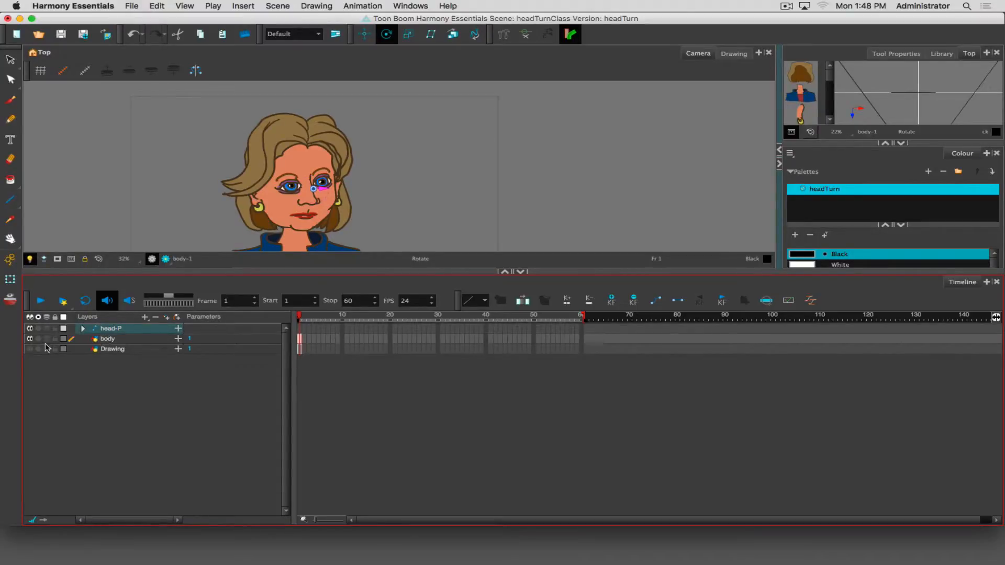
key("super+z")
left_click_drag(103, 328, 116, 361)
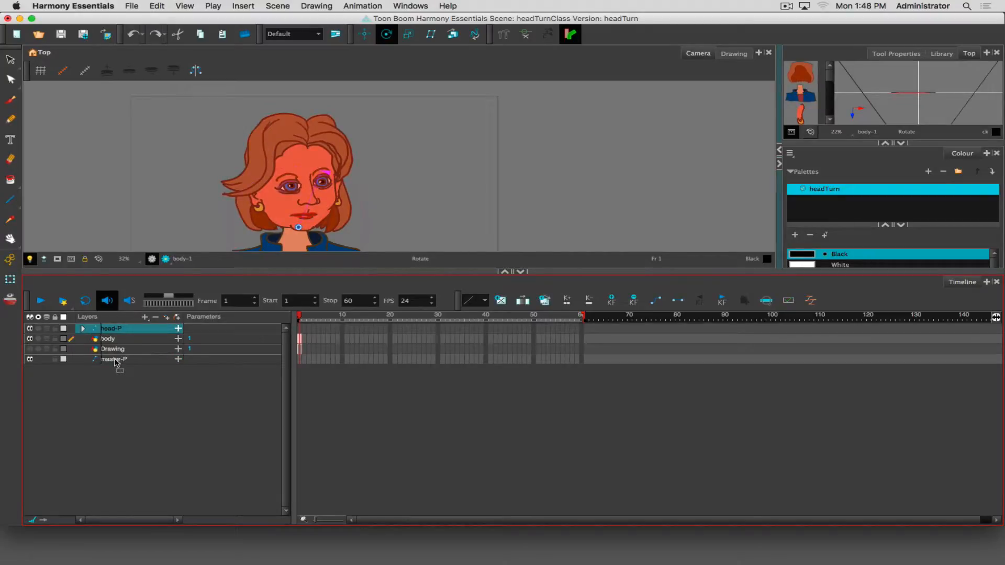
left_click_drag(115, 362, 122, 365)
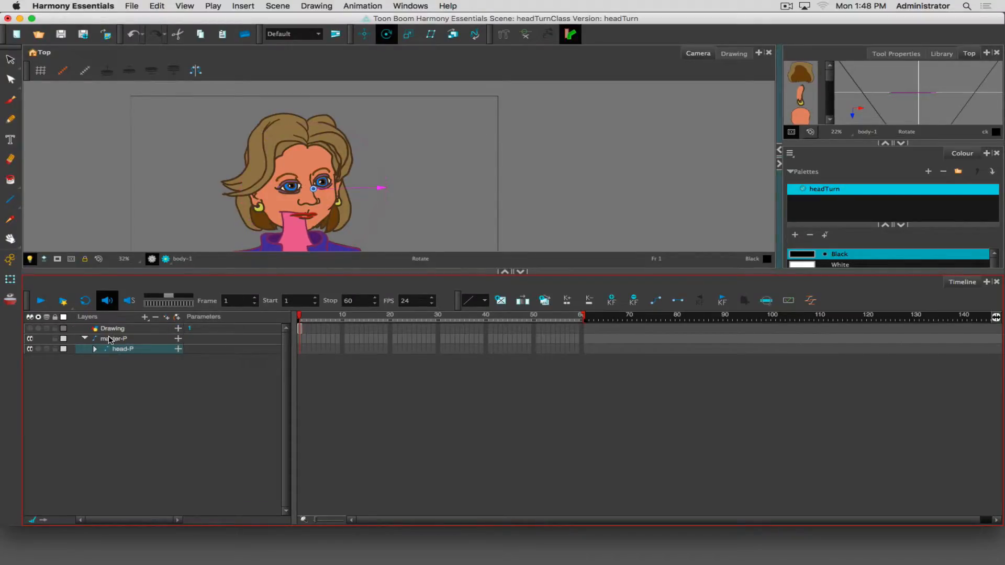
key("super+z")
mouse_move(106, 328)
left_mouse_down()
mouse_move(104, 366)
mouse_move(112, 368)
mouse_move(119, 347)
left_mouse_up()
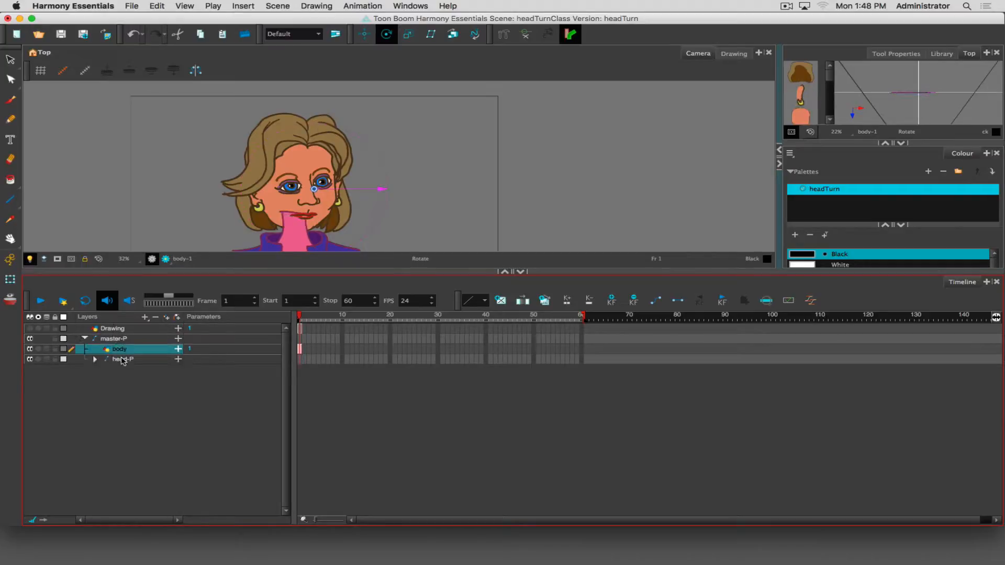
Reorder master-P's children so head-P sits above body, and collapse the master-P group
left_click(119, 360)
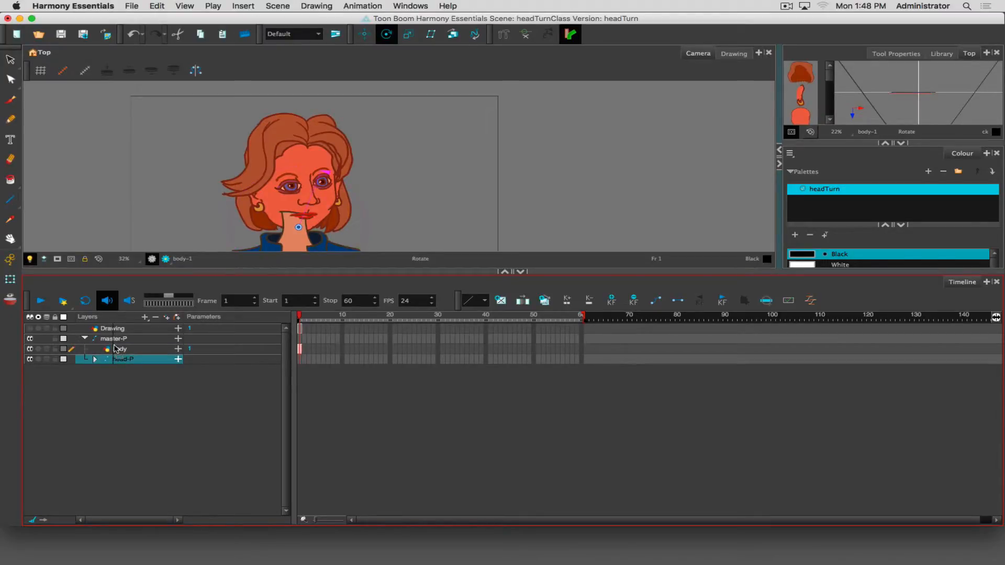
left_click_drag(114, 350, 111, 350)
key("super+z")
left_click_drag(107, 358, 118, 347)
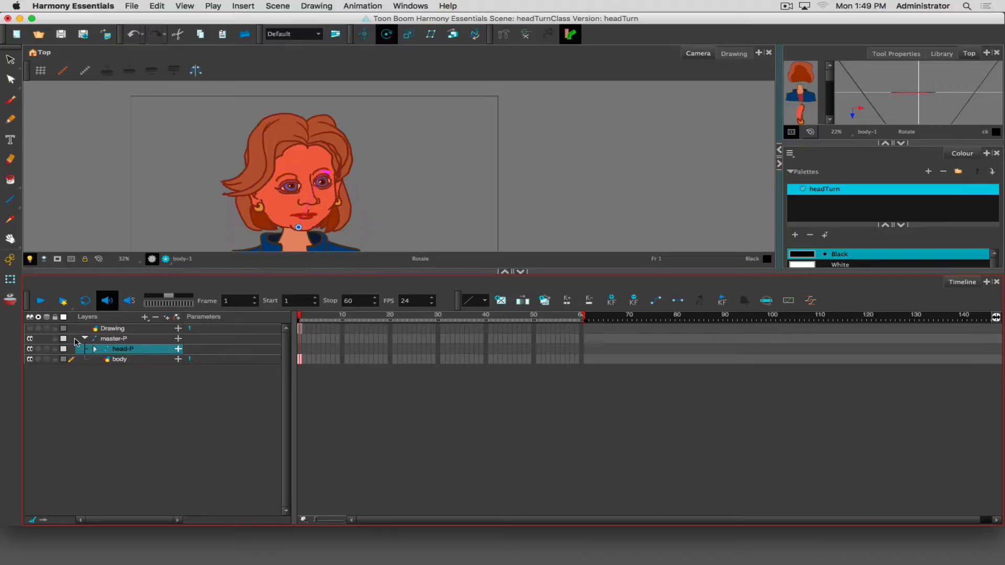
left_click(87, 339)
Briefly show the rough sketch on the Drawing layer, and delete that layer
left_click(112, 328)
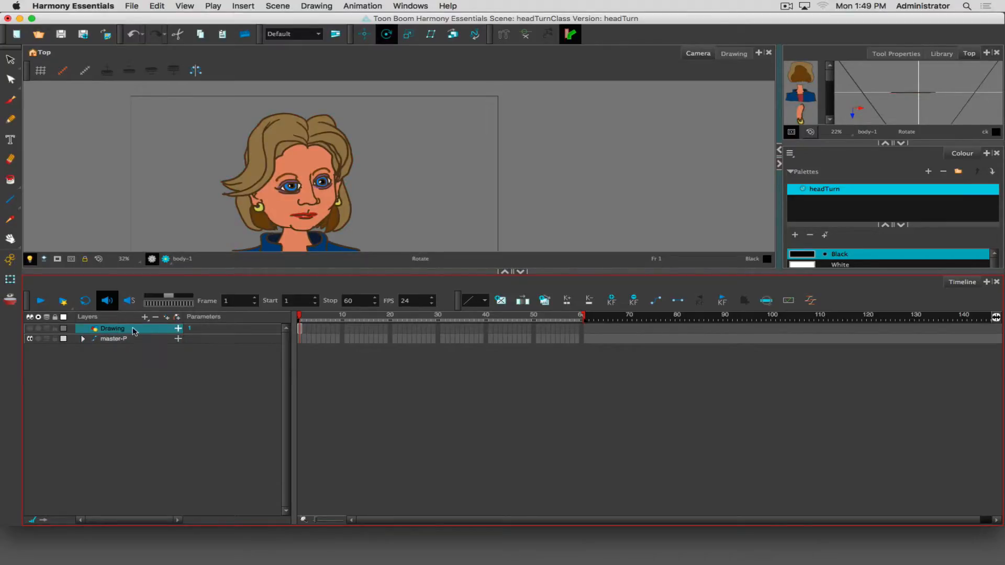
left_click(29, 328)
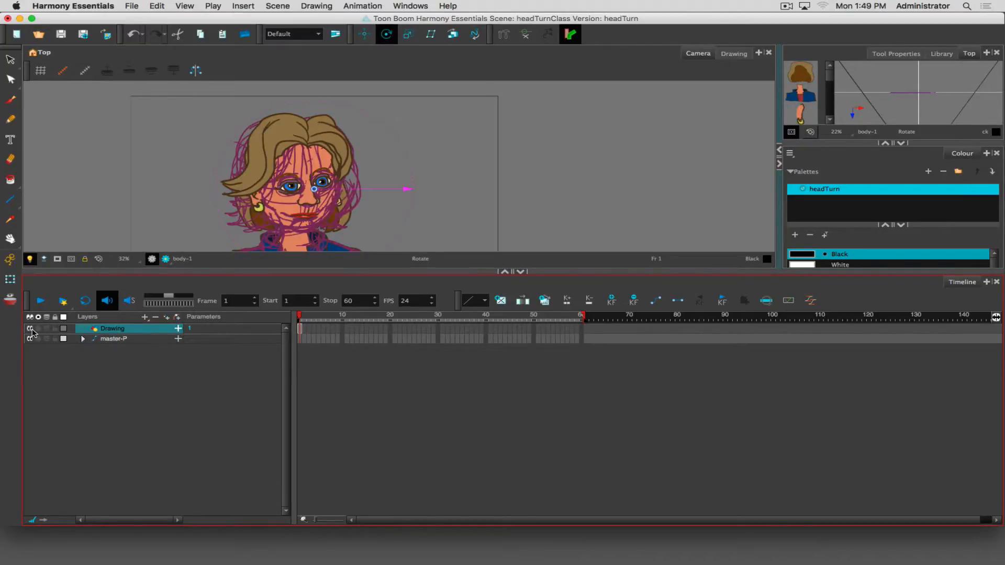
left_click(30, 328)
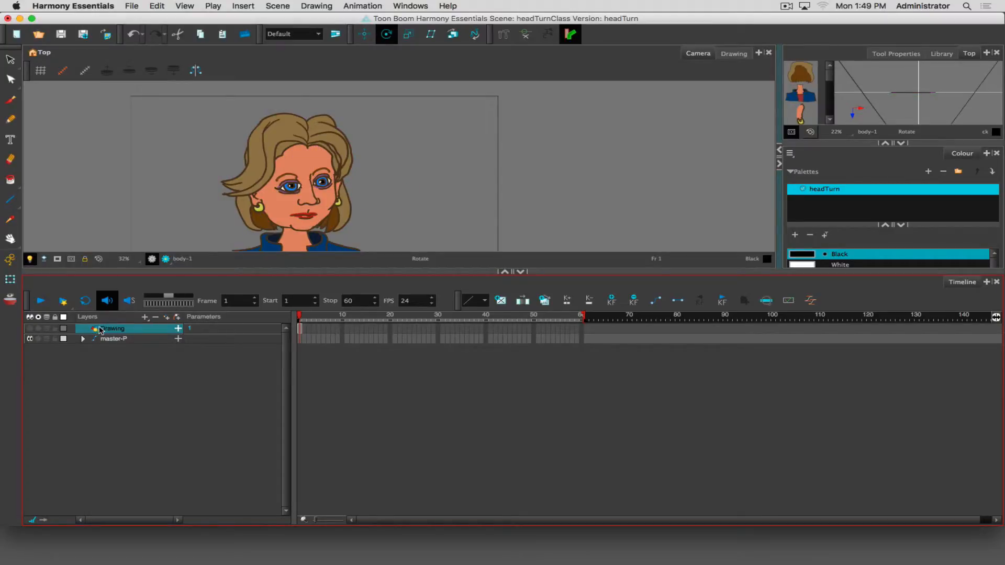
left_click(153, 317)
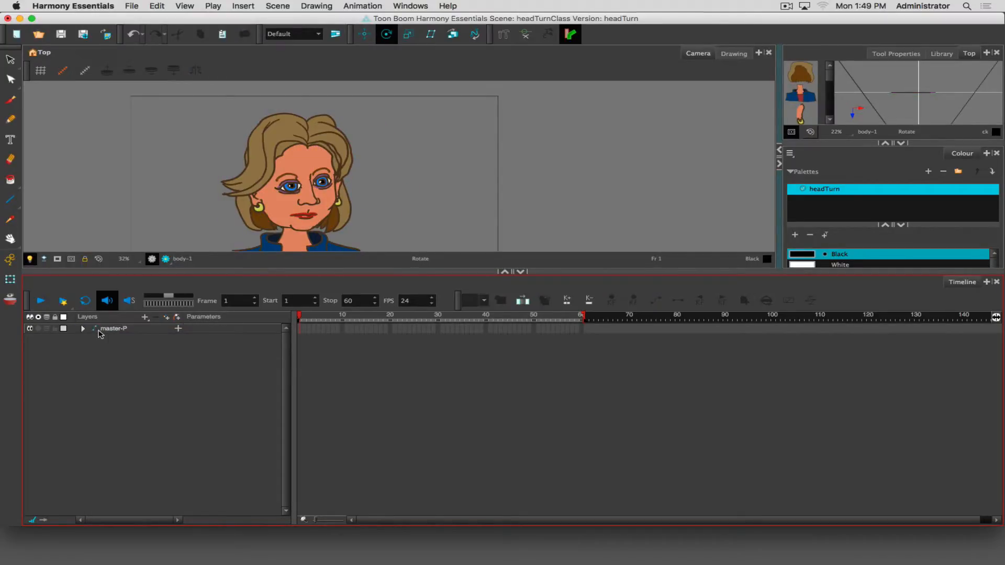
Move the master-P peg's pivot down to the bottom centre of the character's torso
left_click(299, 329)
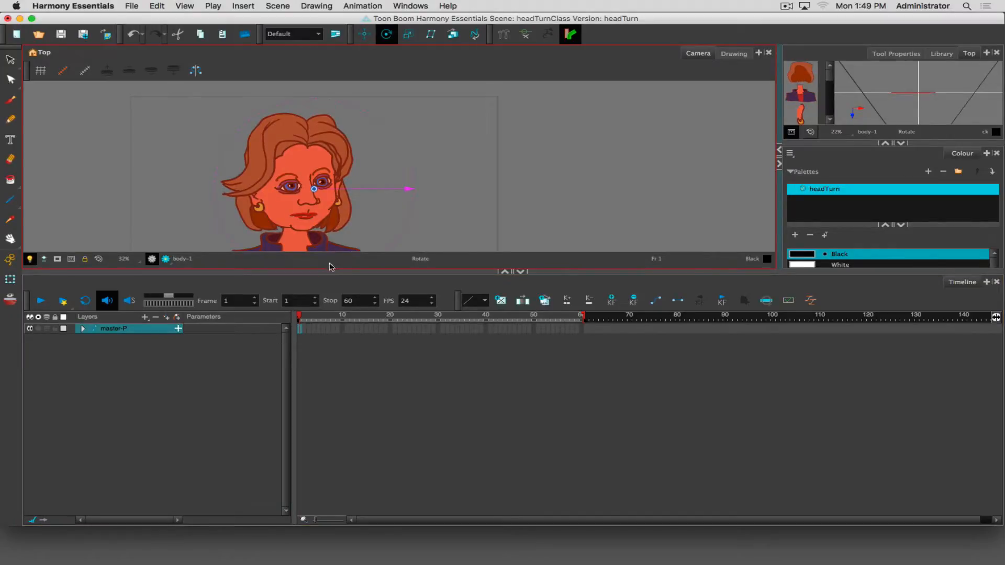
scroll(322, 224, "down", 1)
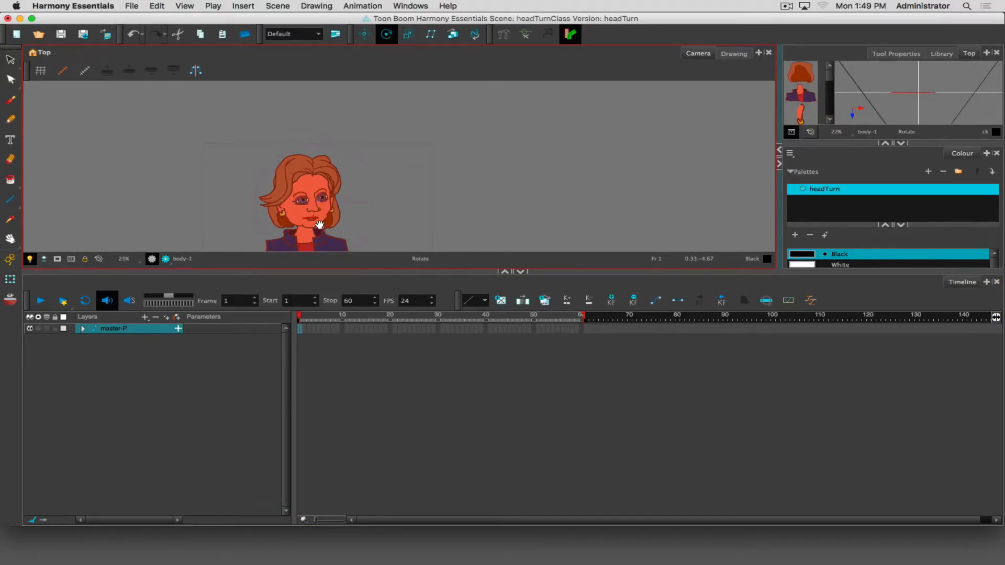
left_click_drag(319, 224, 314, 203)
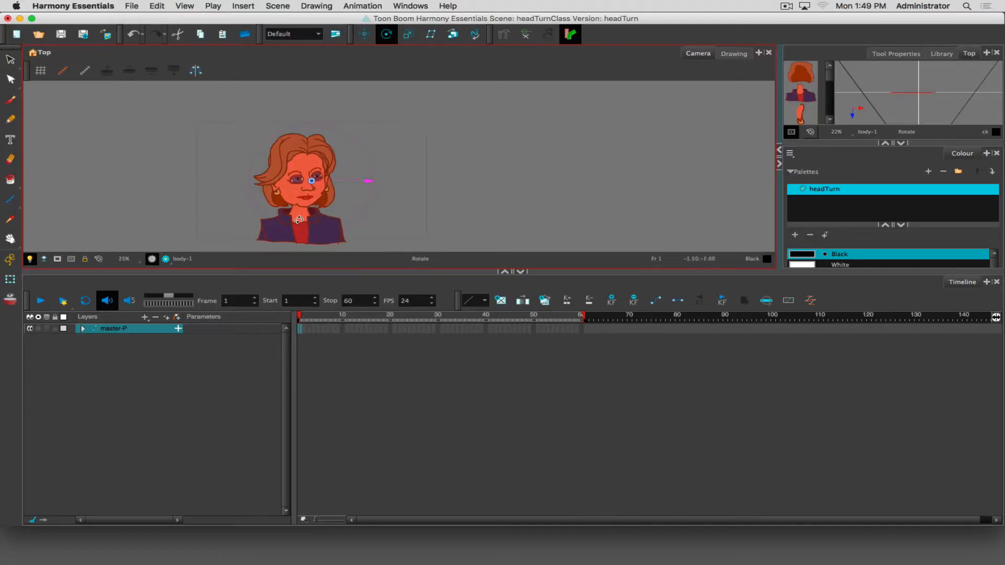
scroll(286, 218, "down", 1)
left_click_drag(312, 181, 301, 239)
Tilt the whole character sideways about the master-P pivot with the Rotate tool
mouse_move(289, 168)
left_mouse_down()
mouse_move(263, 151)
mouse_move(306, 163)
mouse_move(297, 169)
left_mouse_up()
key("alt+2")
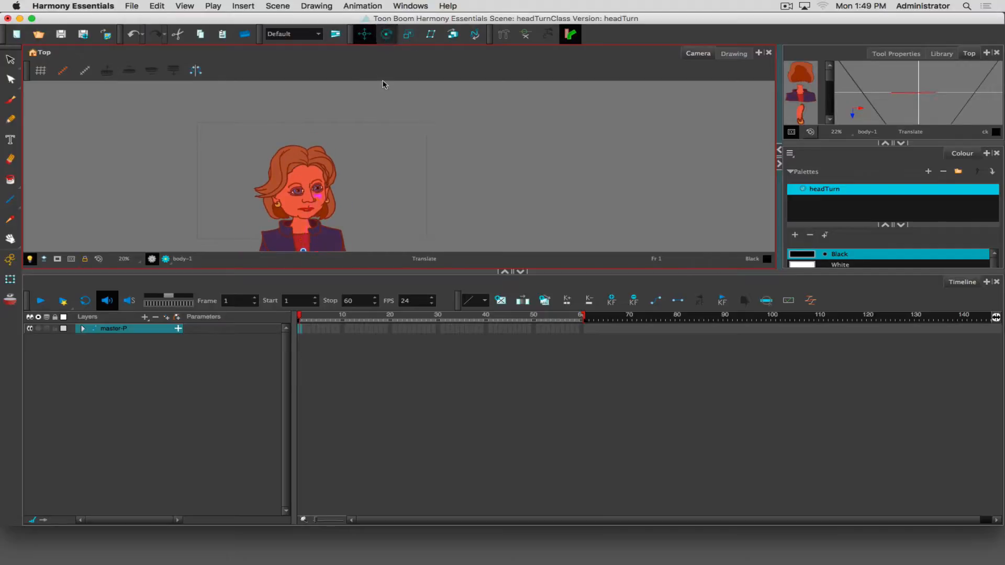
key("alt+3")
left_click_drag(359, 152, 326, 150)
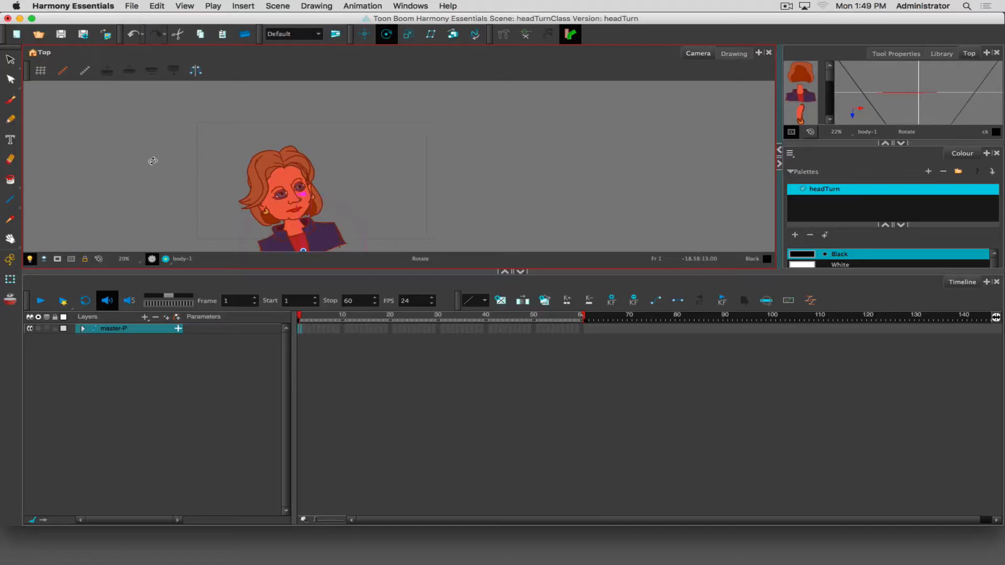
Select the head's parent peg starting from the bangs and rotate the head back upright over the tilted body
left_click(153, 160)
left_click(271, 164)
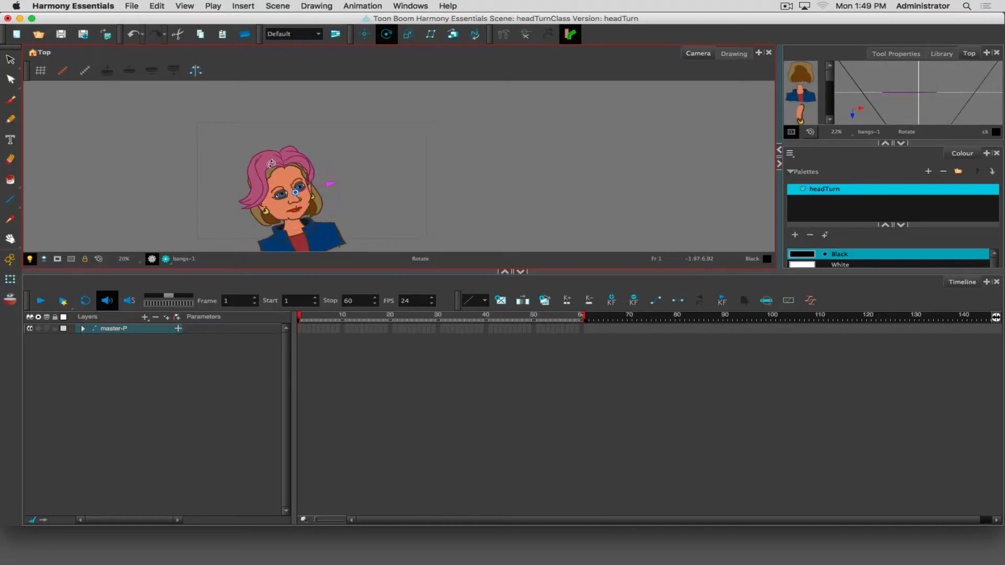
left_click(275, 173)
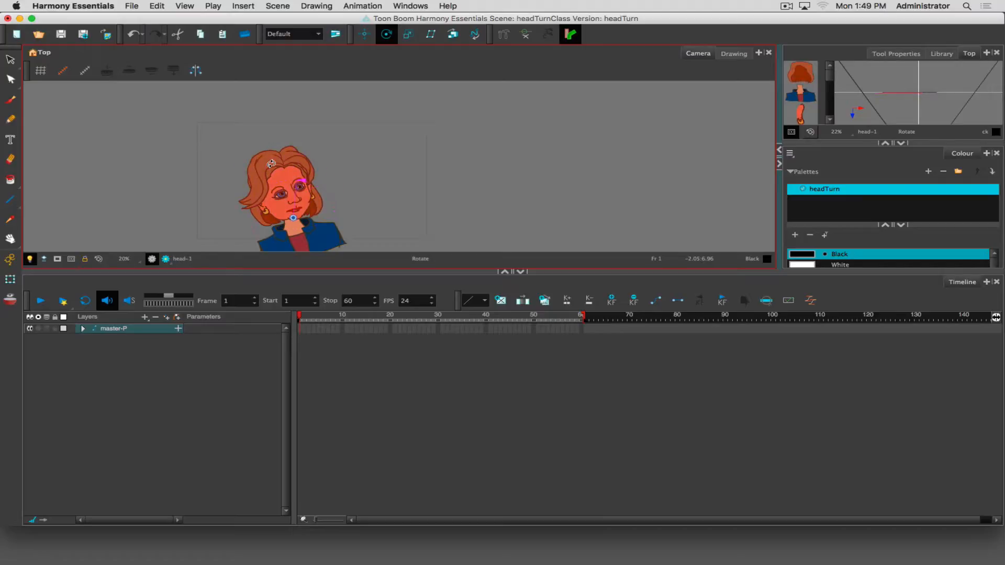
left_click_drag(275, 170, 295, 170)
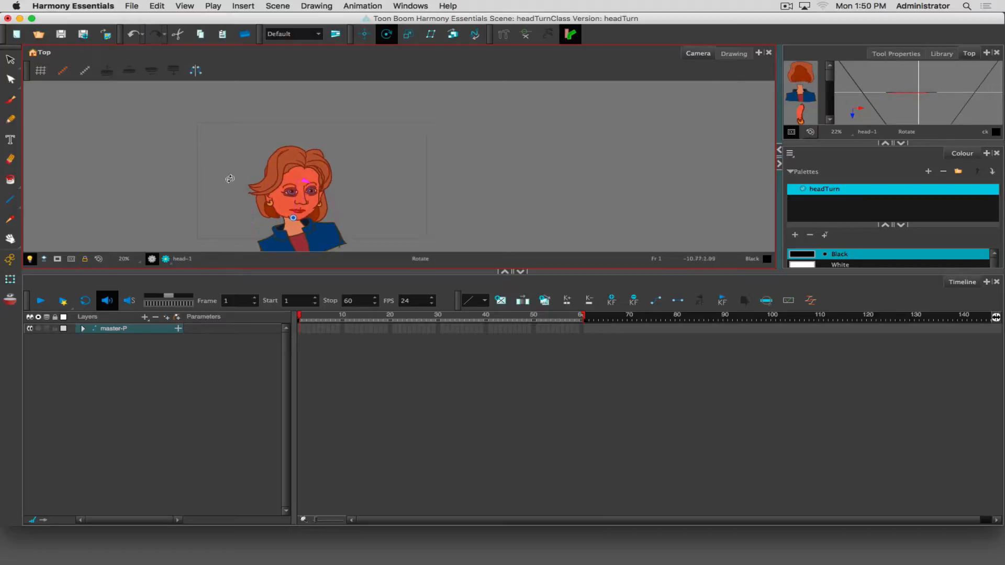
Traverse the selection between parent and child layers using the head, bangs and left iris, and clear the selection
key("shift+b")
key("shift+b")
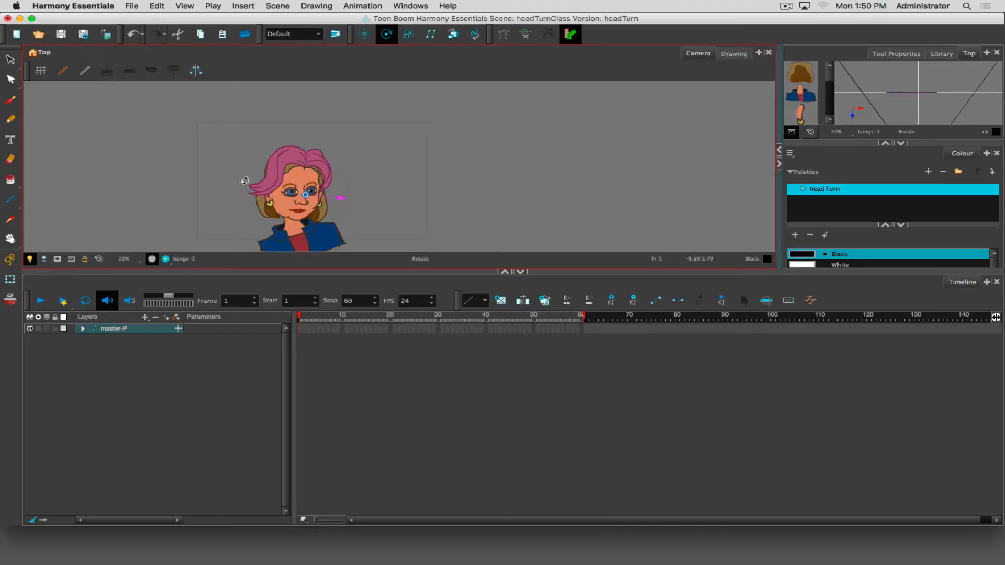
left_click(291, 189)
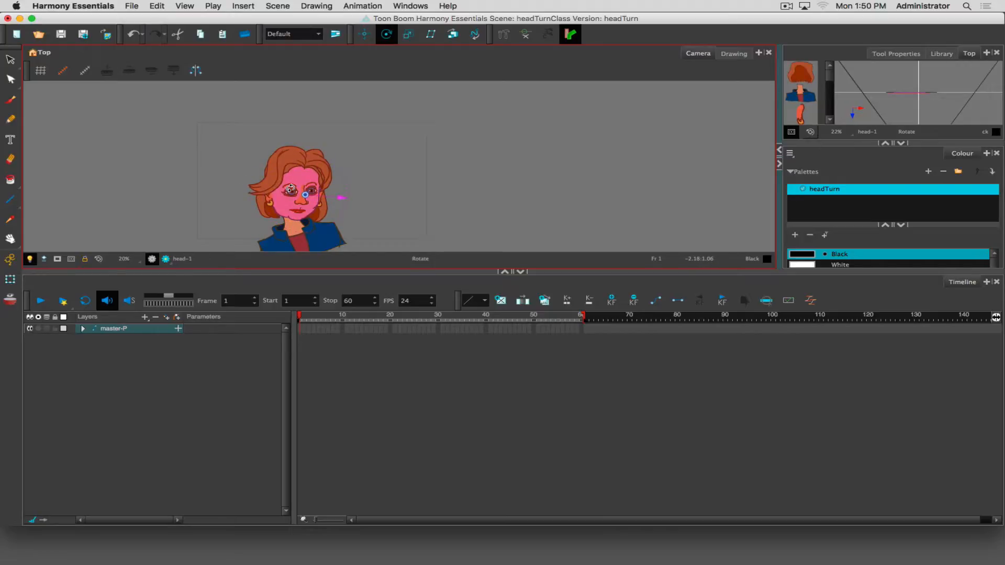
key("shift+b")
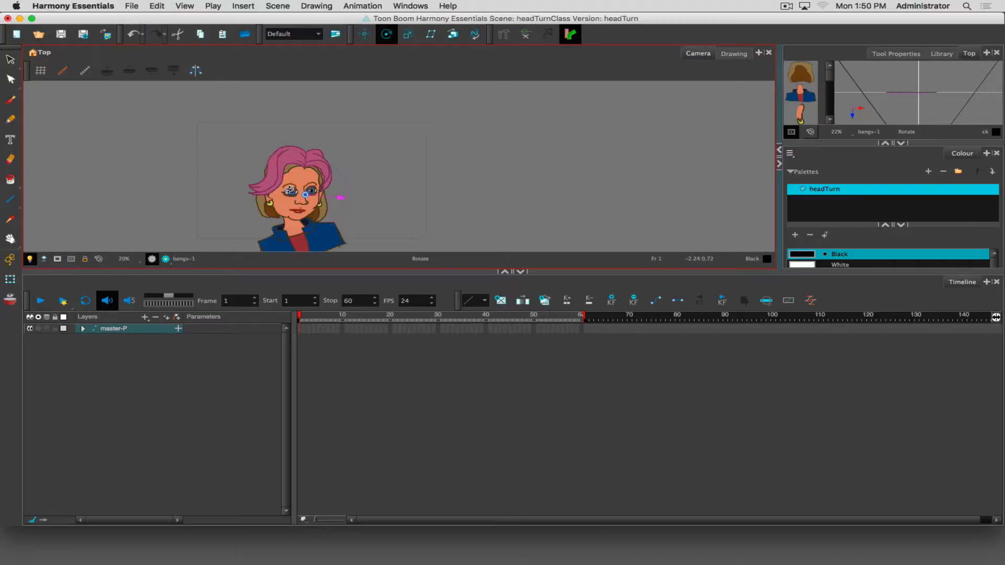
left_click(292, 193)
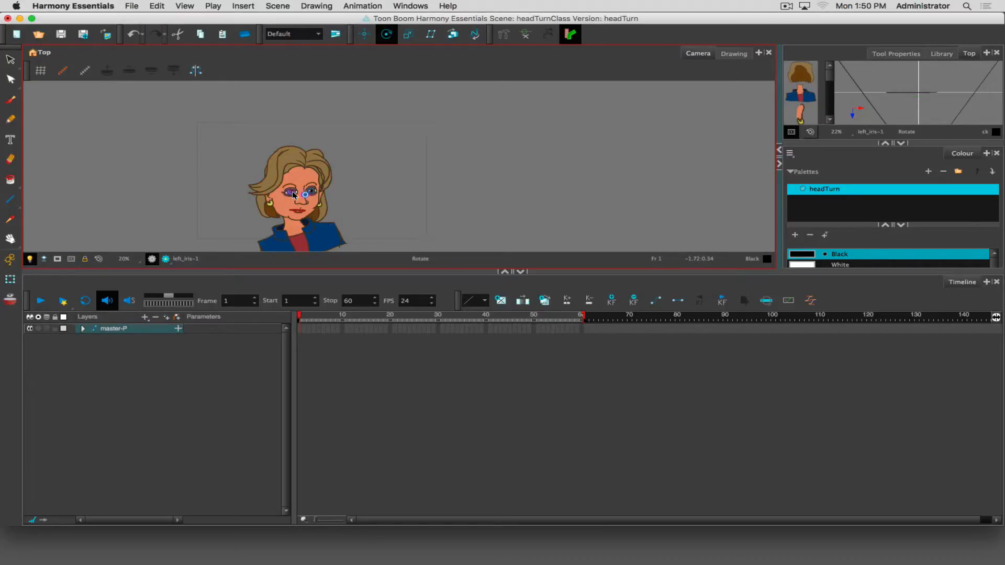
key("b")
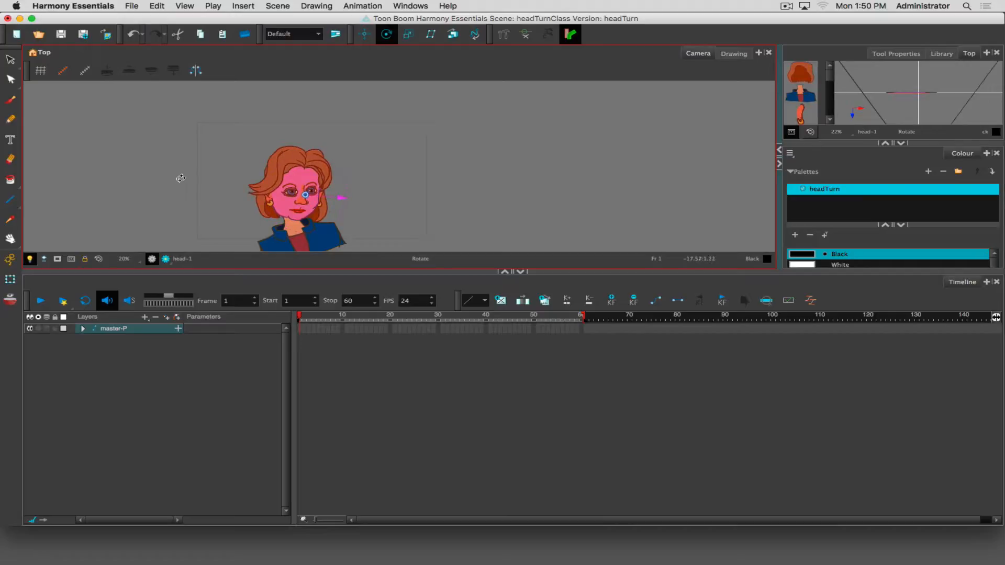
left_click(181, 177)
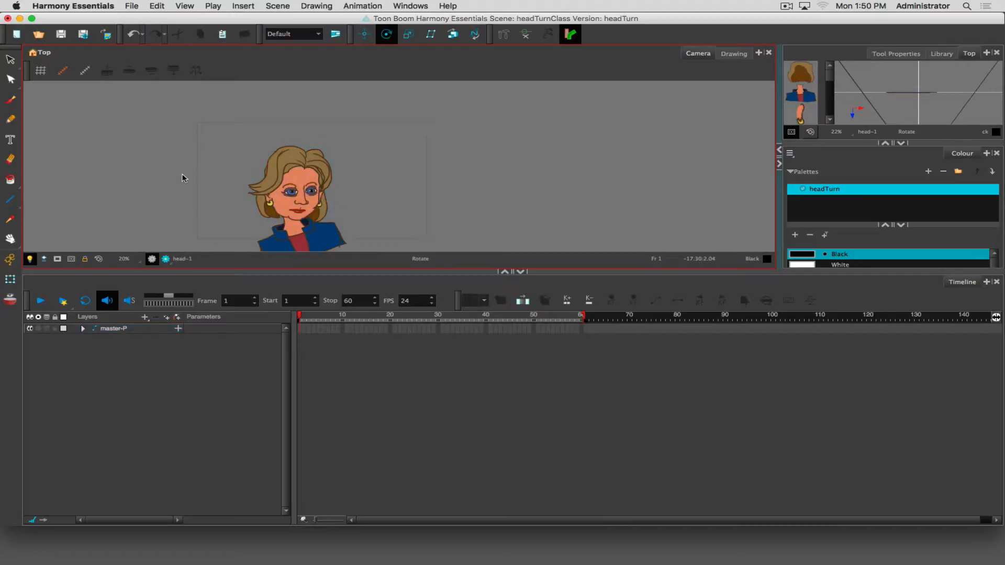
Select the left eye with the Translate tool and expand the master-P, head-P and head groups
left_click(293, 191)
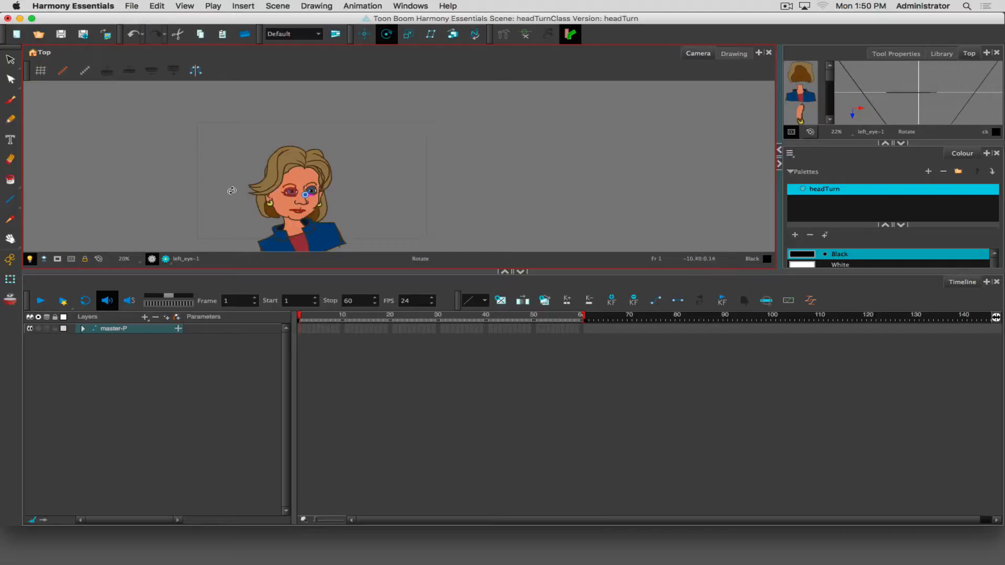
left_click(362, 34)
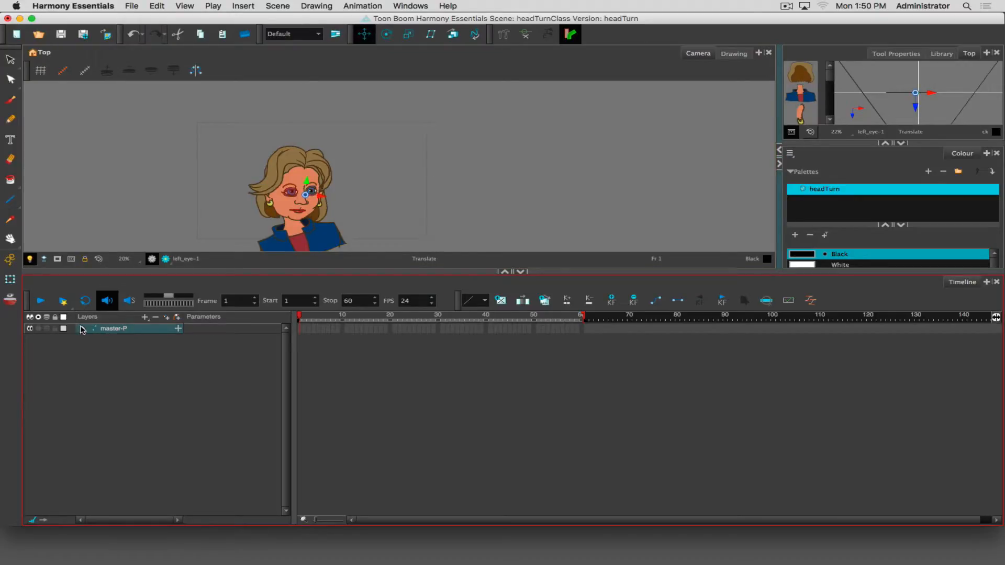
left_click(82, 328)
left_click(96, 338)
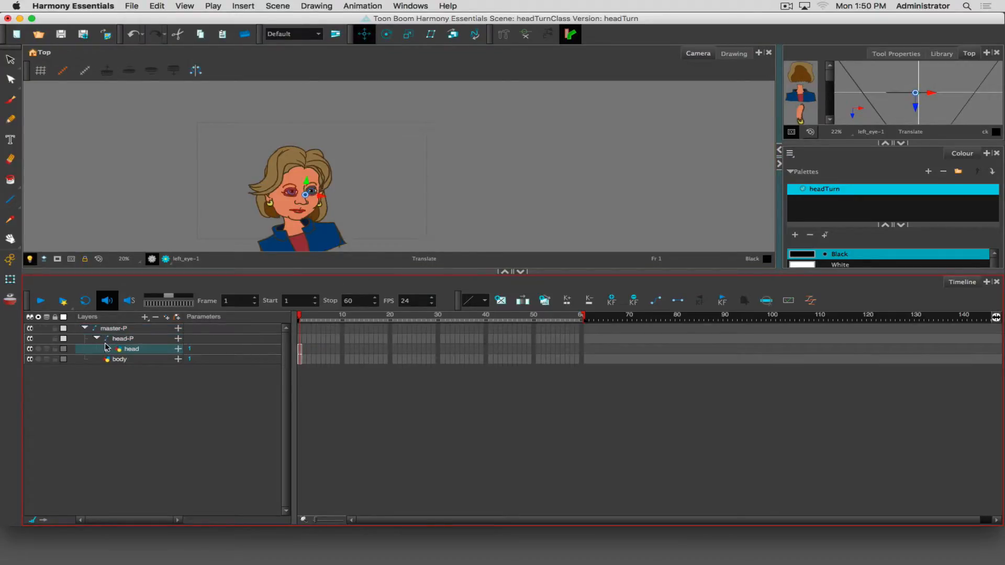
left_click(108, 348)
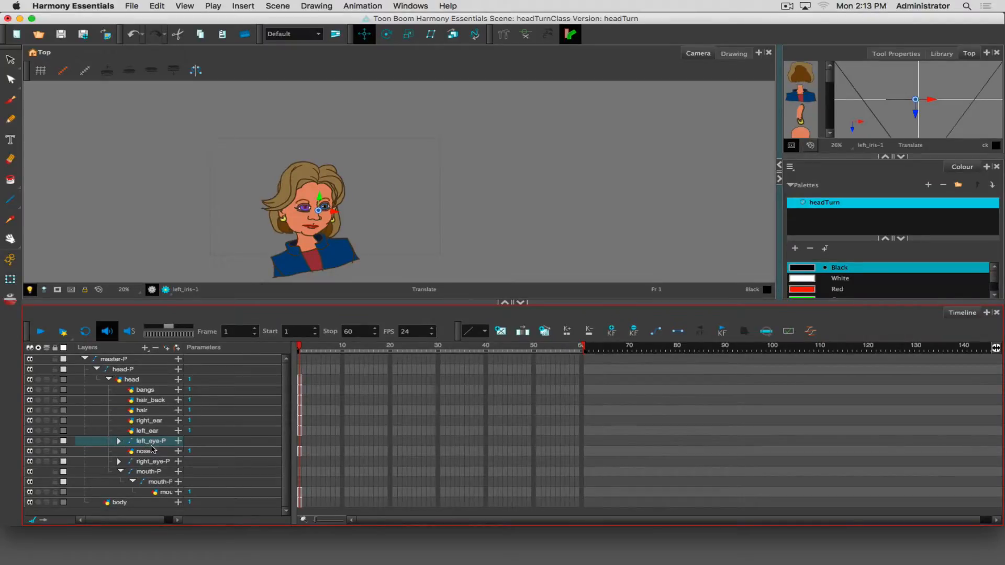
Expand the left_eye-P and right_eye-P groups and widen the layer list to show the full layer names
left_click(118, 442)
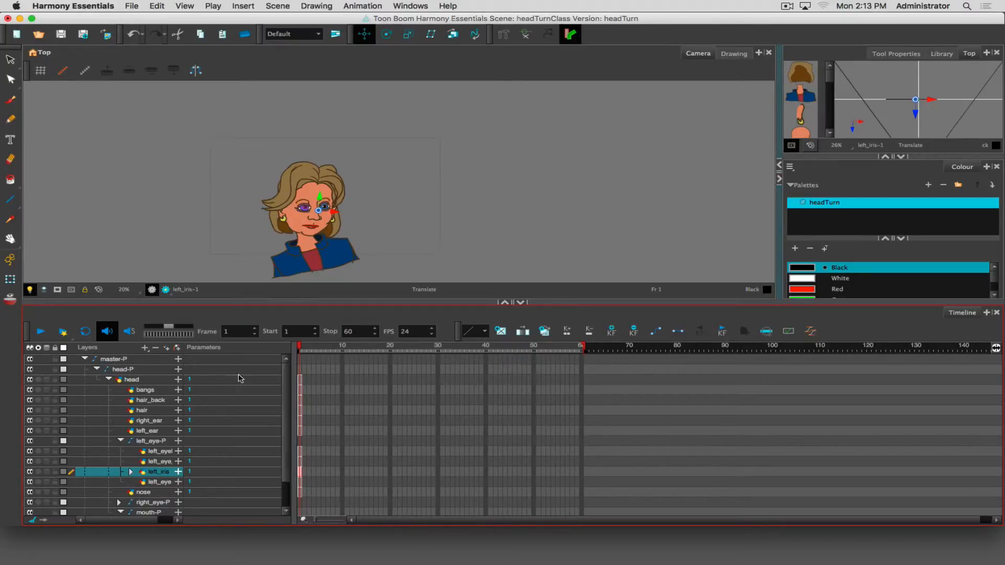
scroll(126, 461, "down", 3)
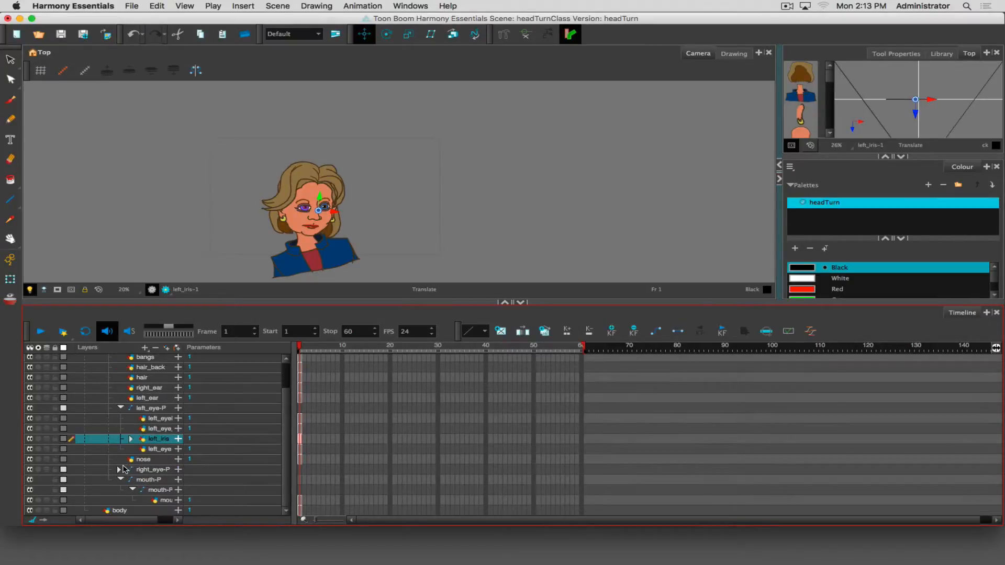
left_click(119, 470)
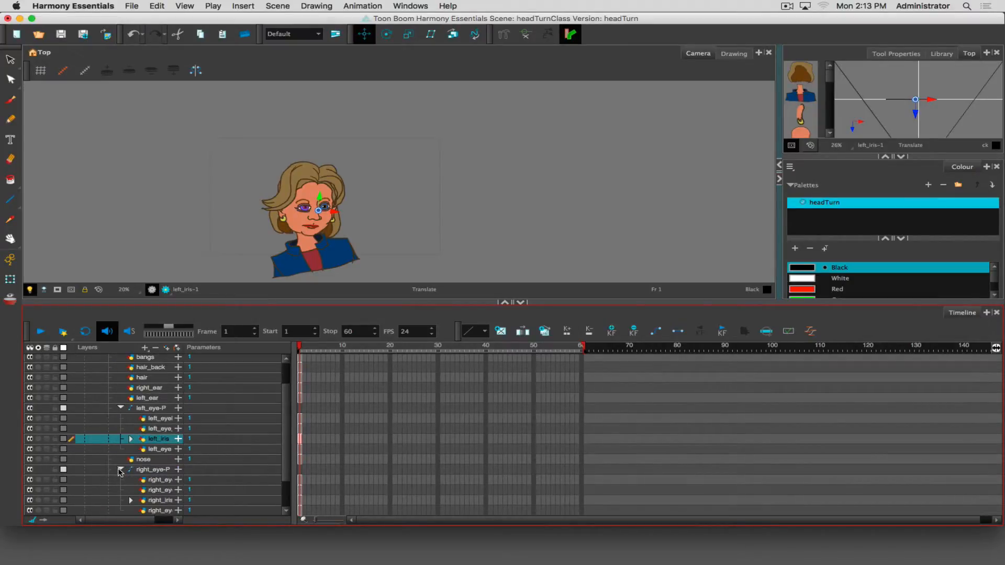
left_click_drag(286, 426, 289, 477)
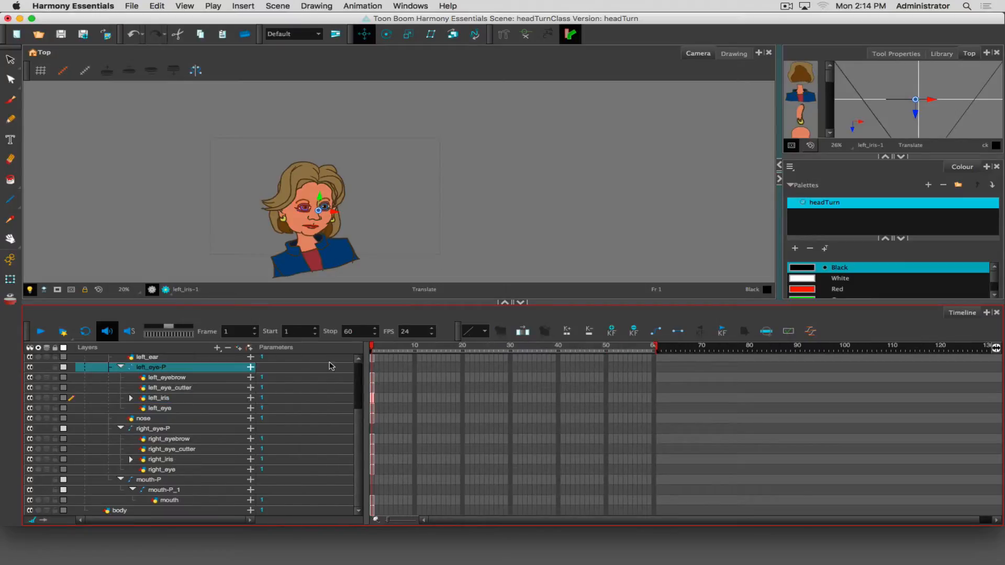
Delete the left_eye-P peg together with all of its child layers
double_click(148, 370)
left_click(228, 348)
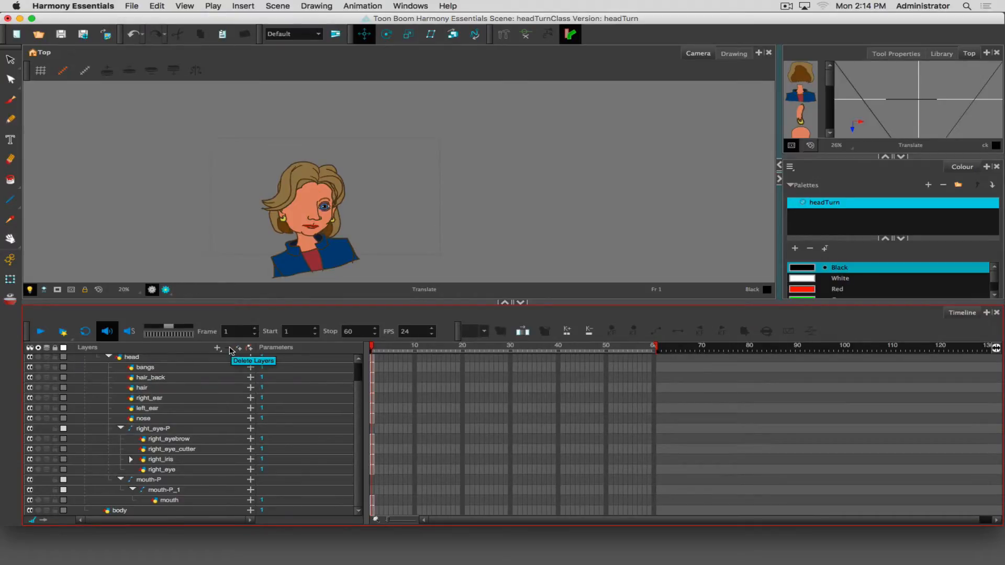
Undo the left_eye-P deletion and move left_eyebrow, left_eye_cutter, left_iris and left_eye out of that peg, directly under head
key("super+z")
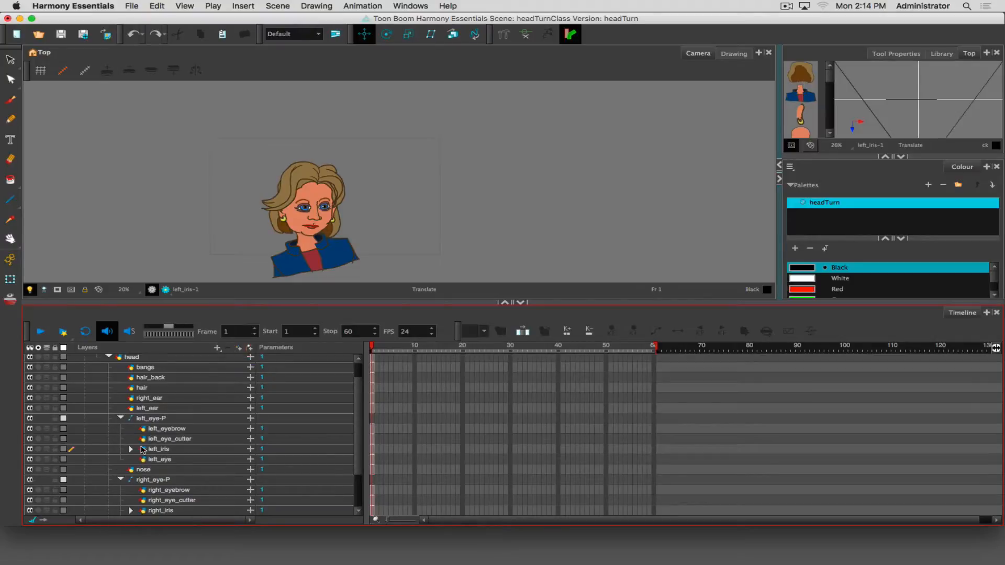
left_click(158, 419)
left_click(161, 429)
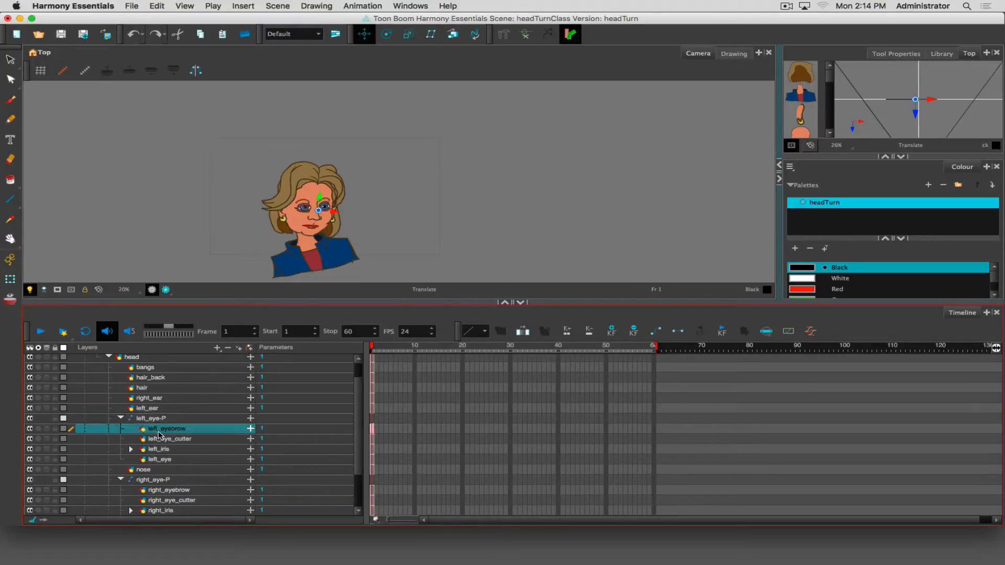
left_click(156, 461, "shift")
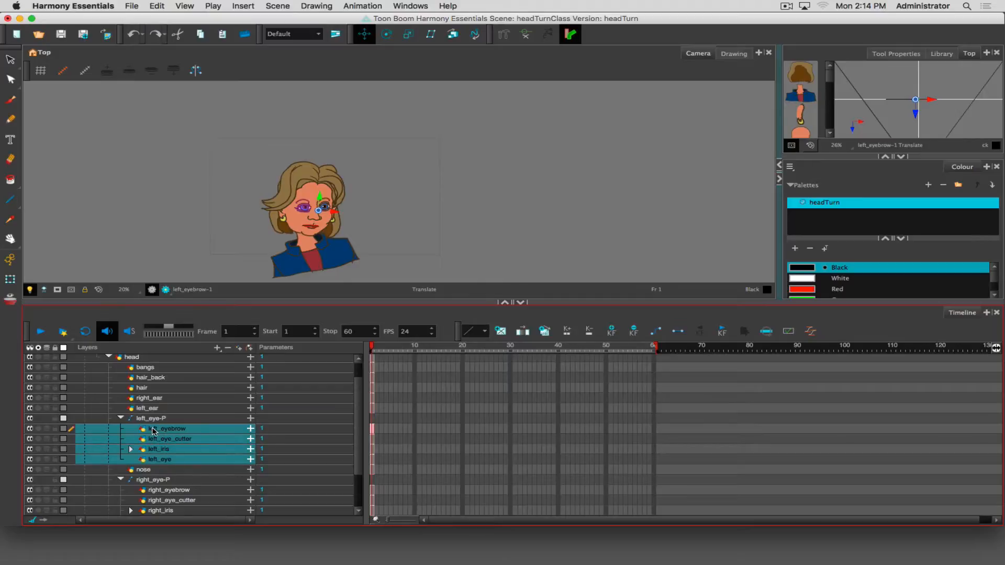
left_click_drag(153, 430, 134, 411)
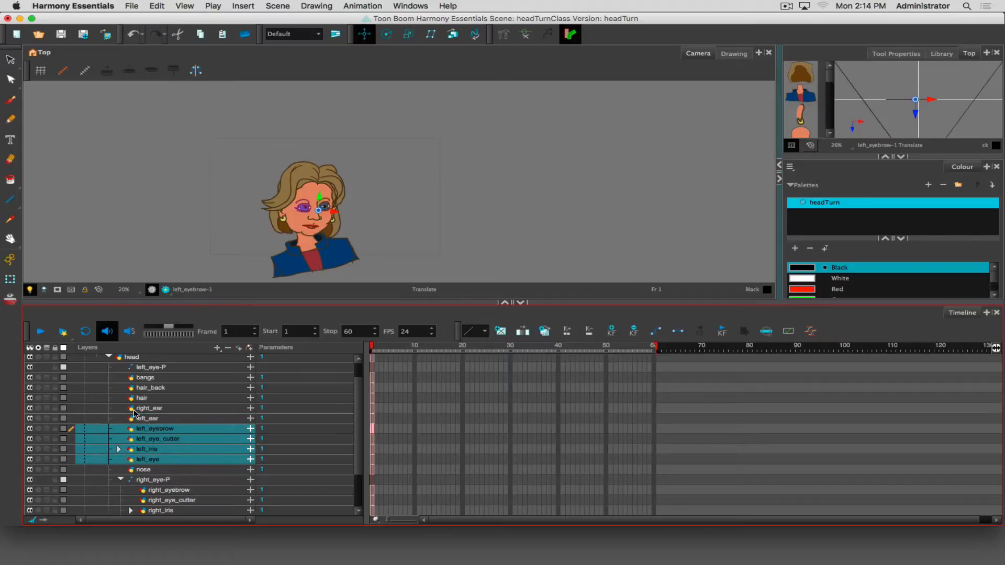
Delete the emptied left_eye-P peg from the head group
scroll(151, 470, "up", 2)
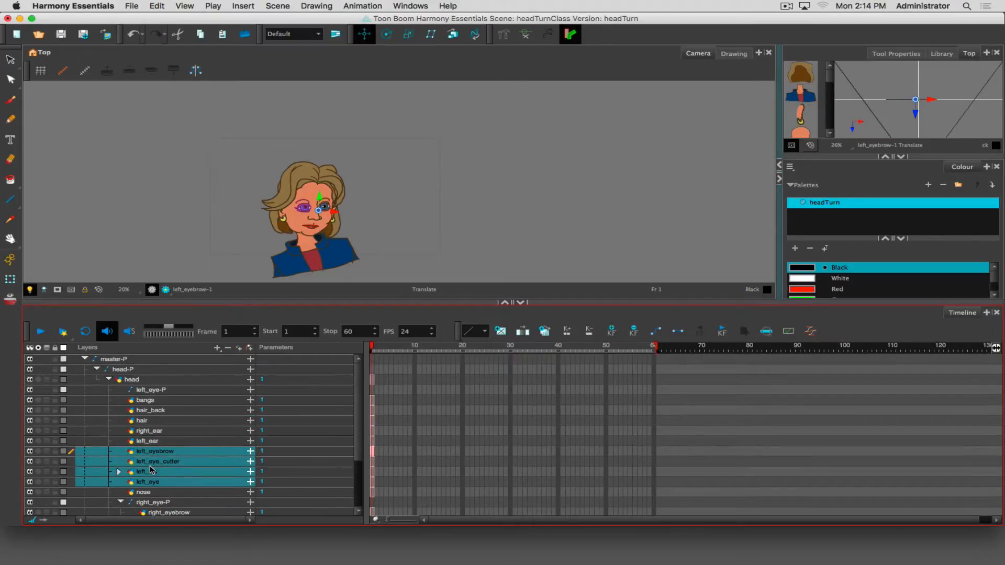
scroll(151, 470, "down", 7)
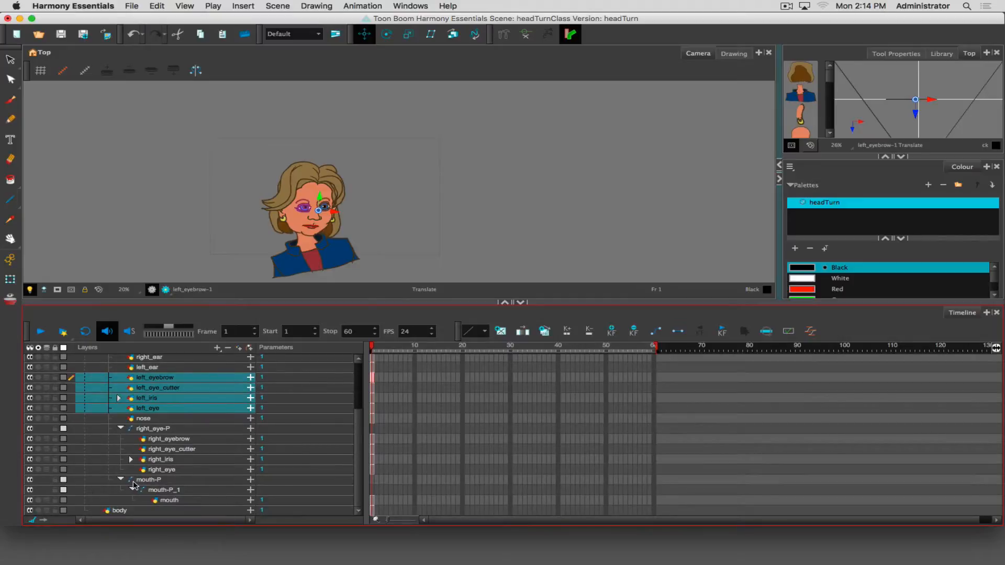
scroll(135, 431, "up", 1)
scroll(134, 430, "up", 6)
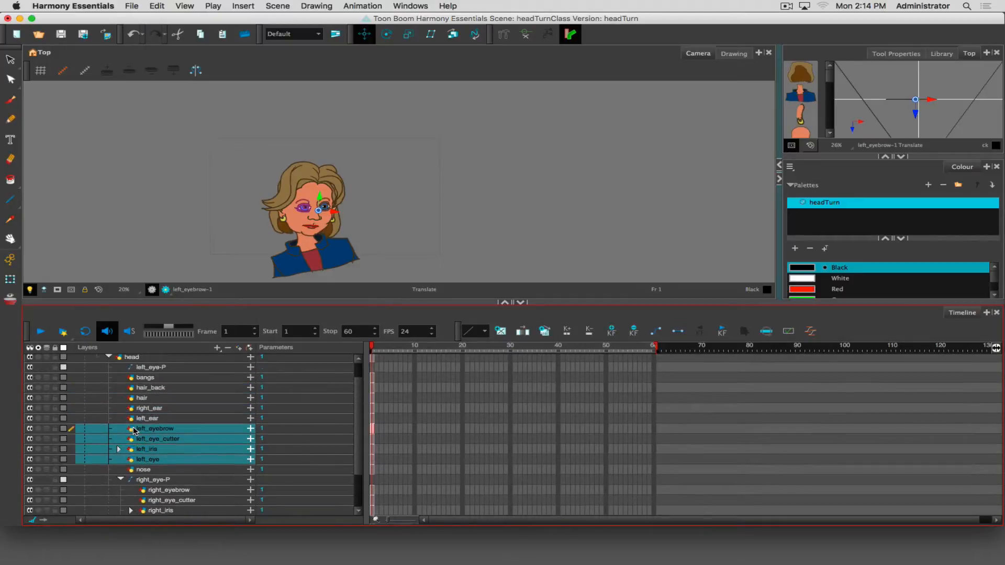
left_click(139, 392)
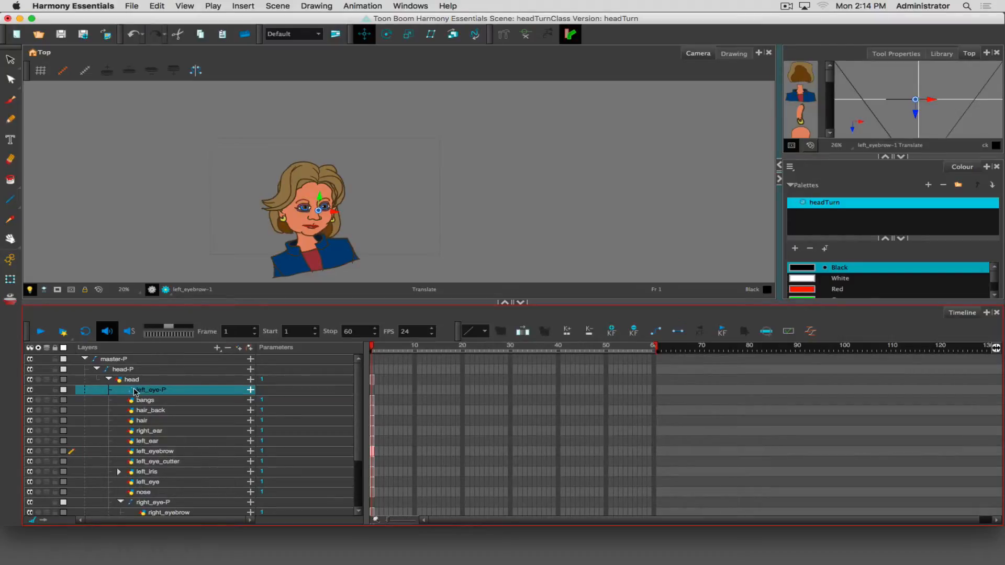
left_click(229, 349)
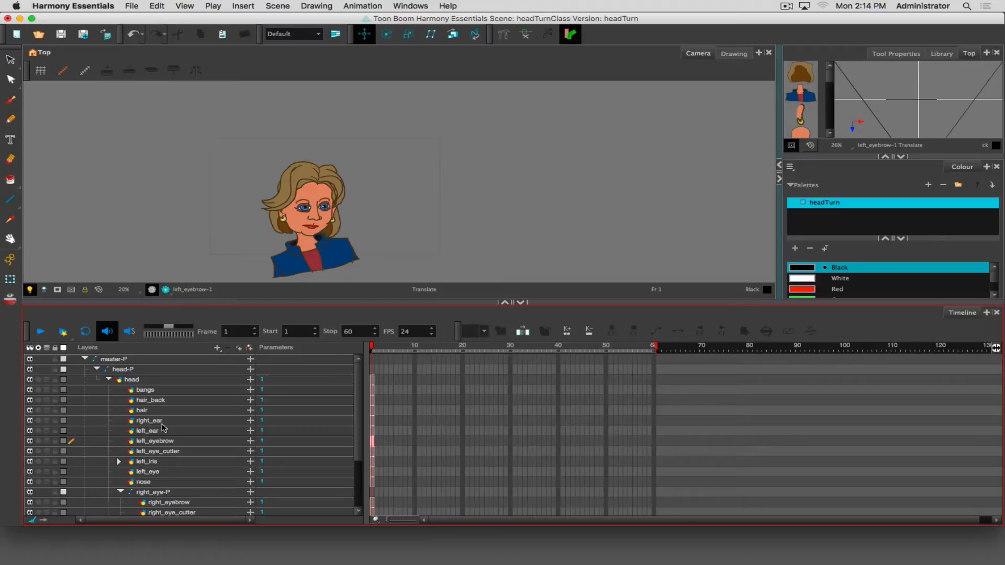
Parent left_eye_cutter, left_iris and left_eye to the left_eyebrow layer
left_click(150, 442)
scroll(151, 443, "down", 1)
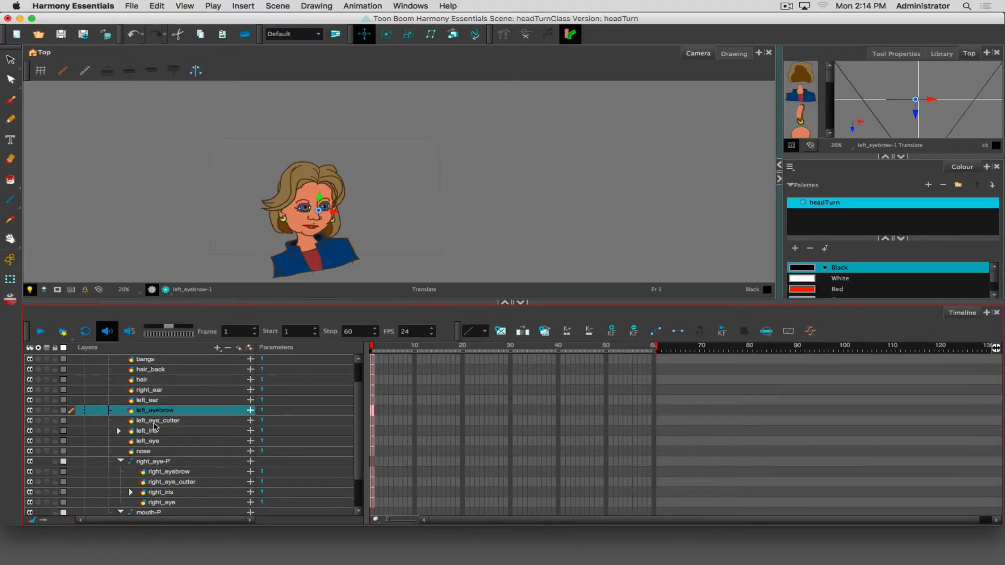
left_click(154, 422)
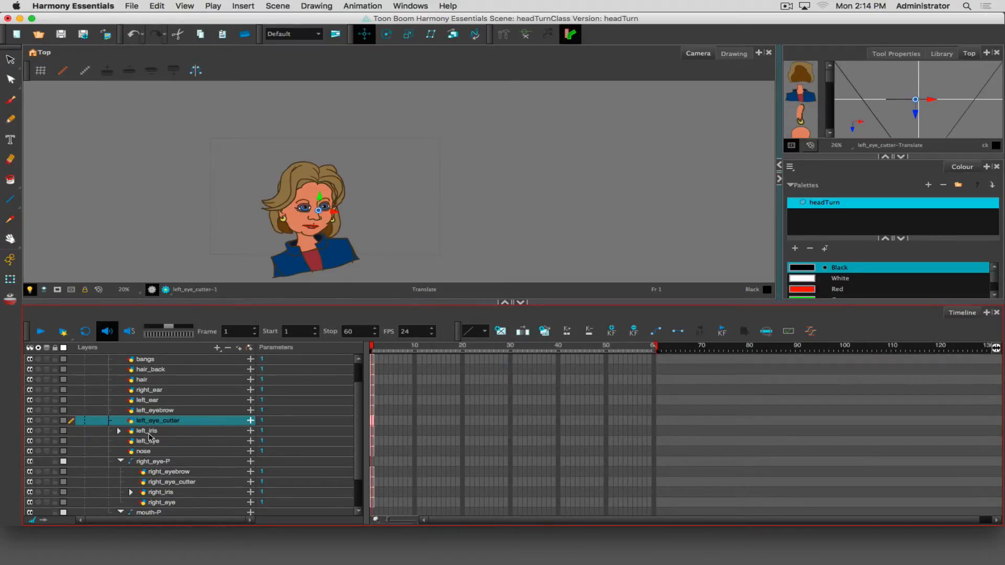
left_click(151, 443, "shift")
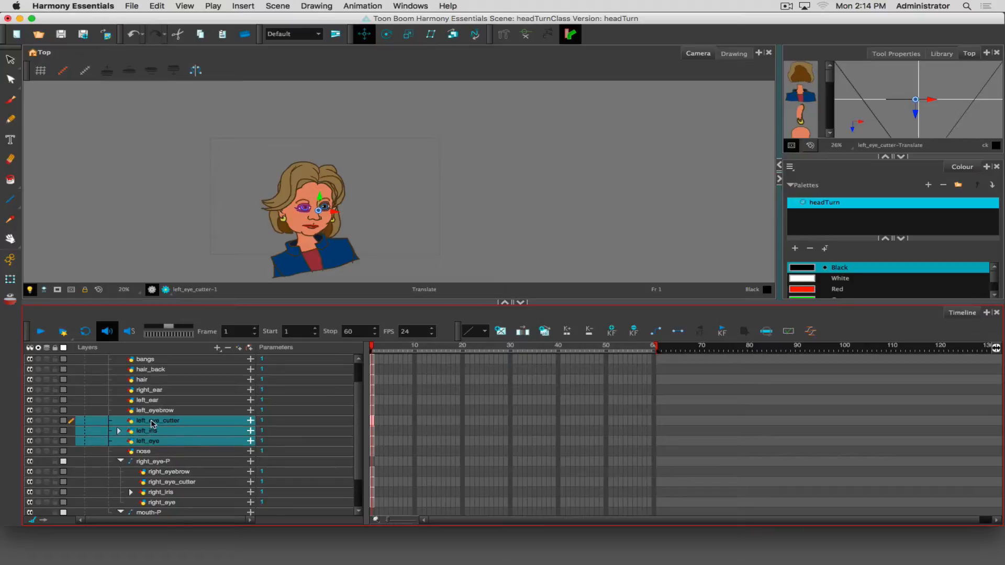
left_click_drag(154, 422, 162, 412)
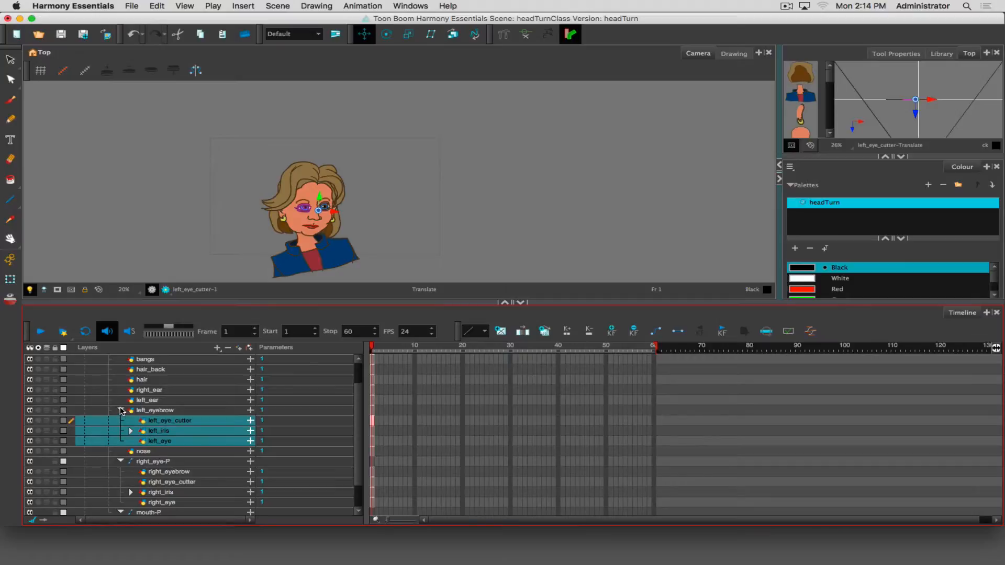
Check the left eye hierarchy by selecting the left eyebrow in the camera view with the Transform tool
left_click(10, 279)
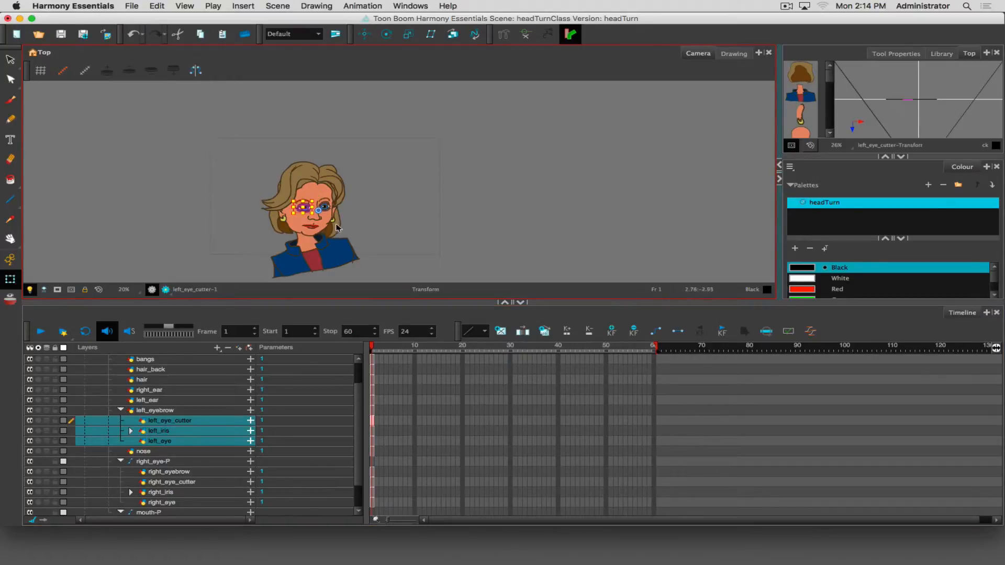
left_click(240, 199)
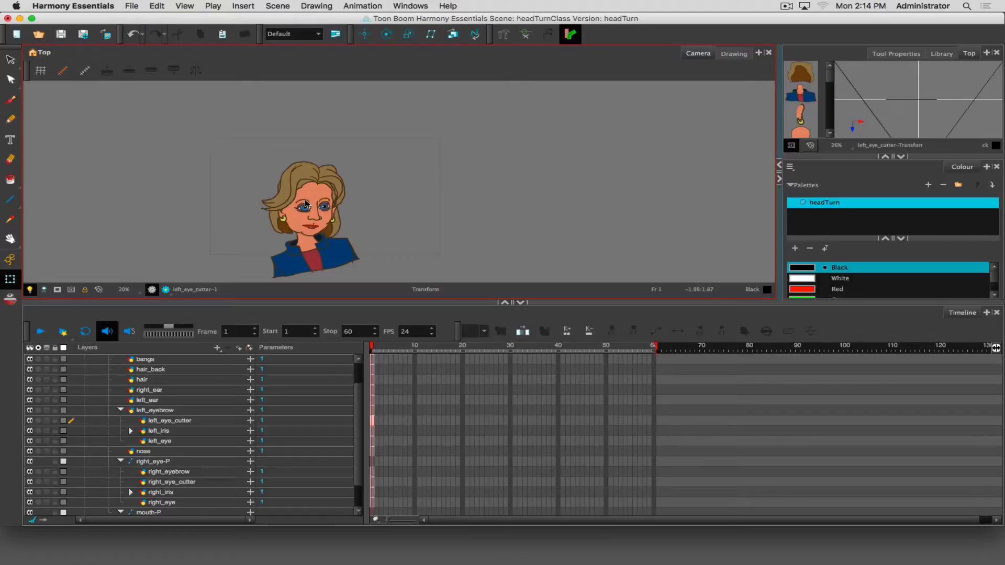
left_click(306, 205)
left_click(218, 202)
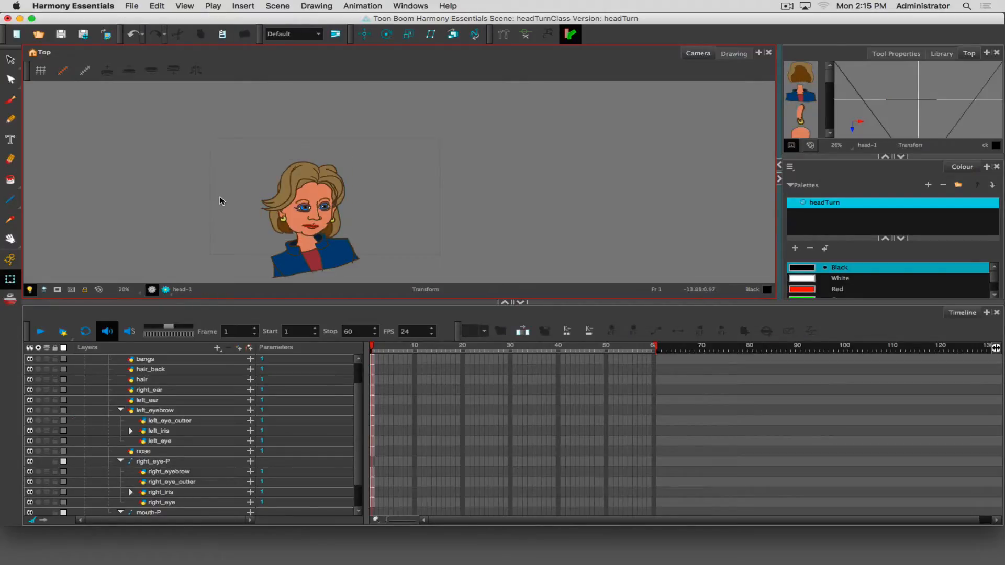
scroll(220, 201, "up", 5)
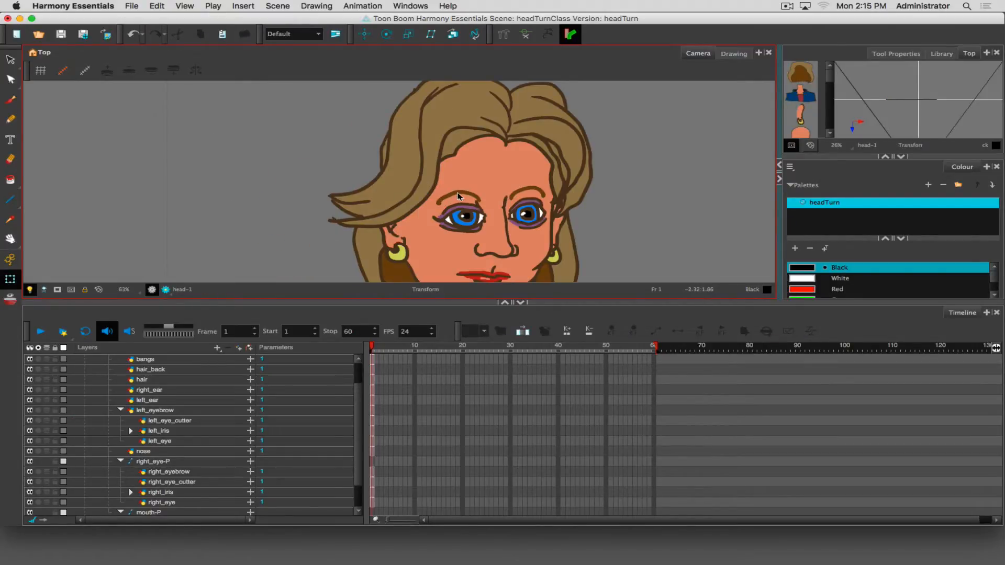
left_click(457, 196)
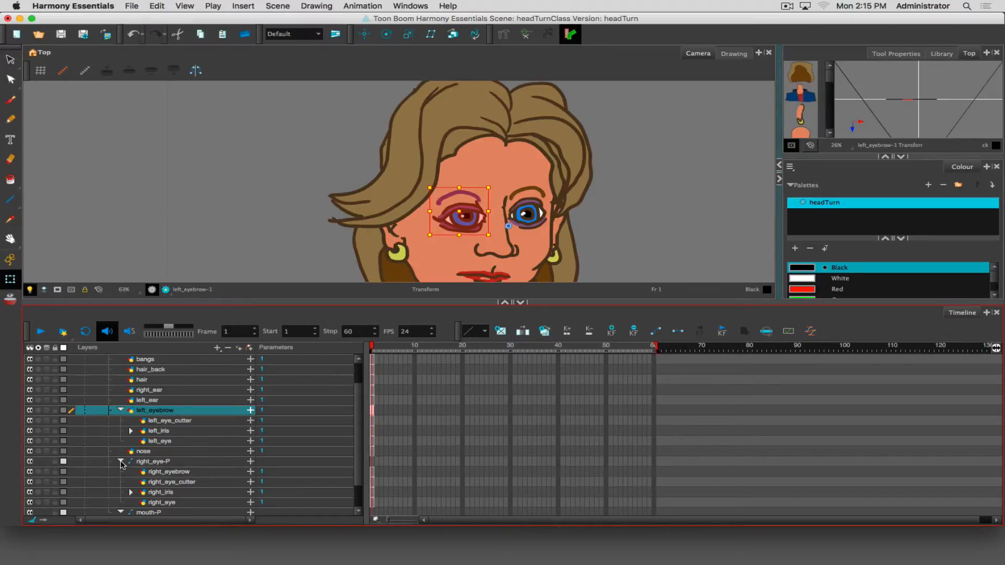
Move right_eyebrow, right_eye_cutter, right_iris and right_eye out of the right_eye-P peg, directly under head
scroll(121, 461, "down", 1)
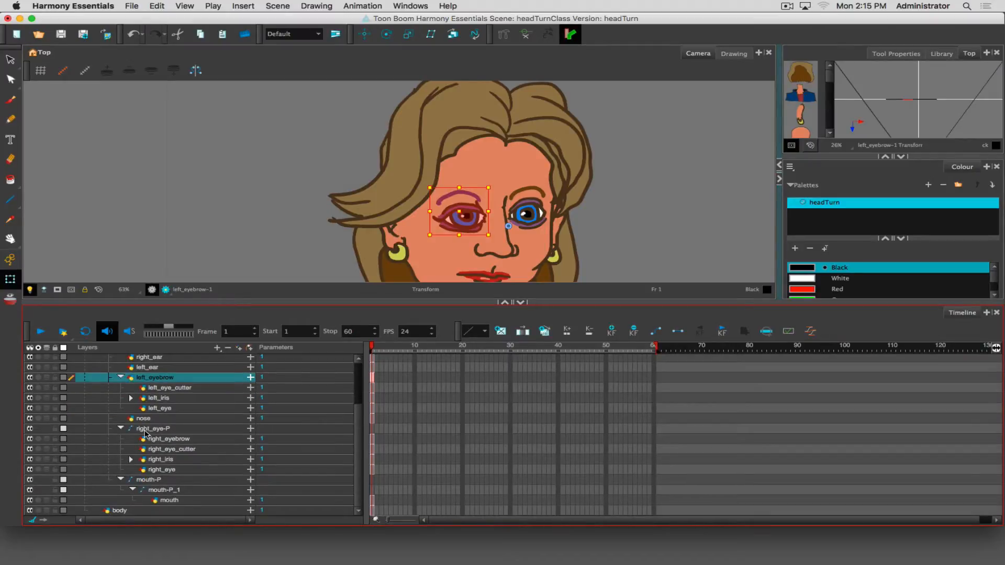
left_click(152, 441)
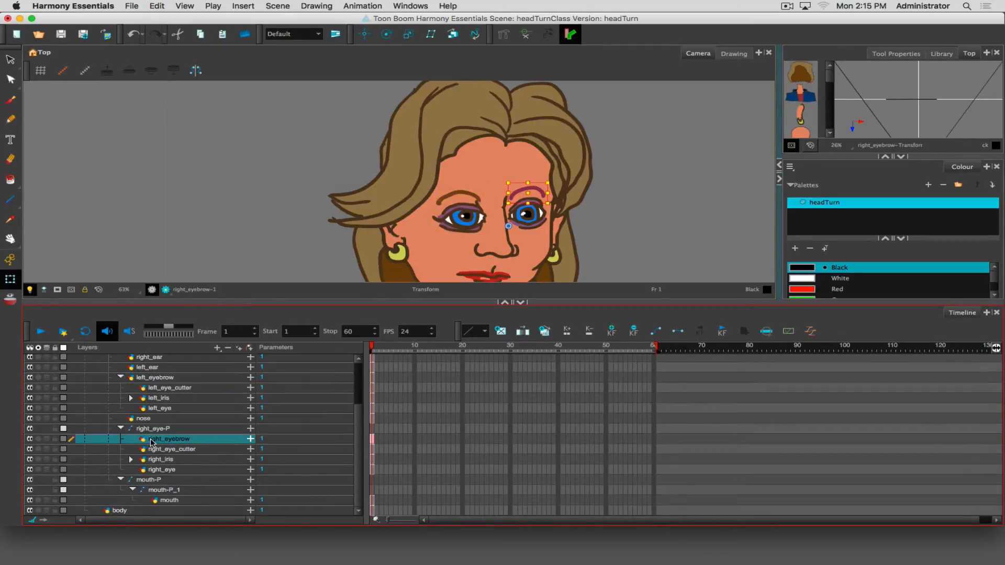
left_click(157, 471, "shift")
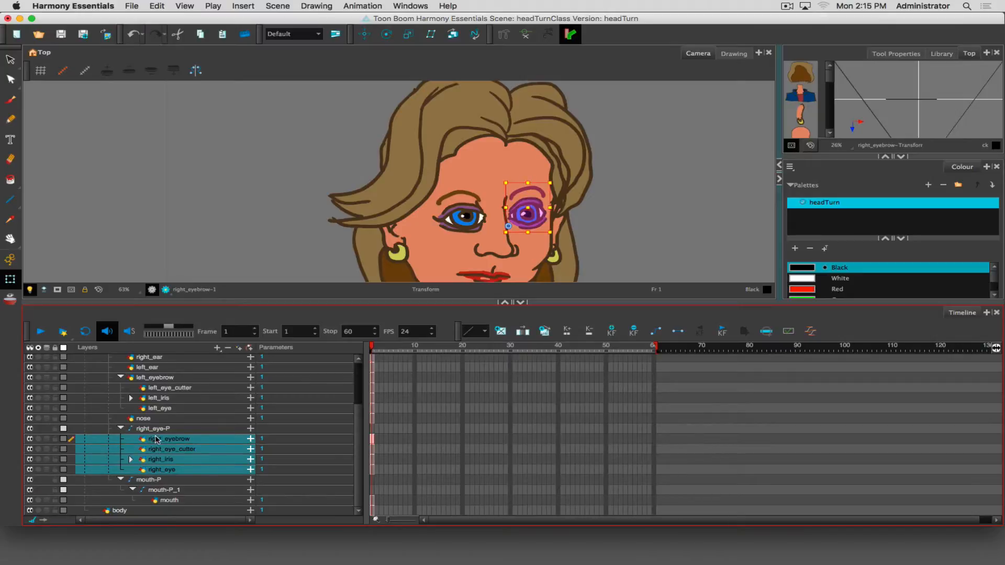
left_click_drag(155, 437, 125, 422)
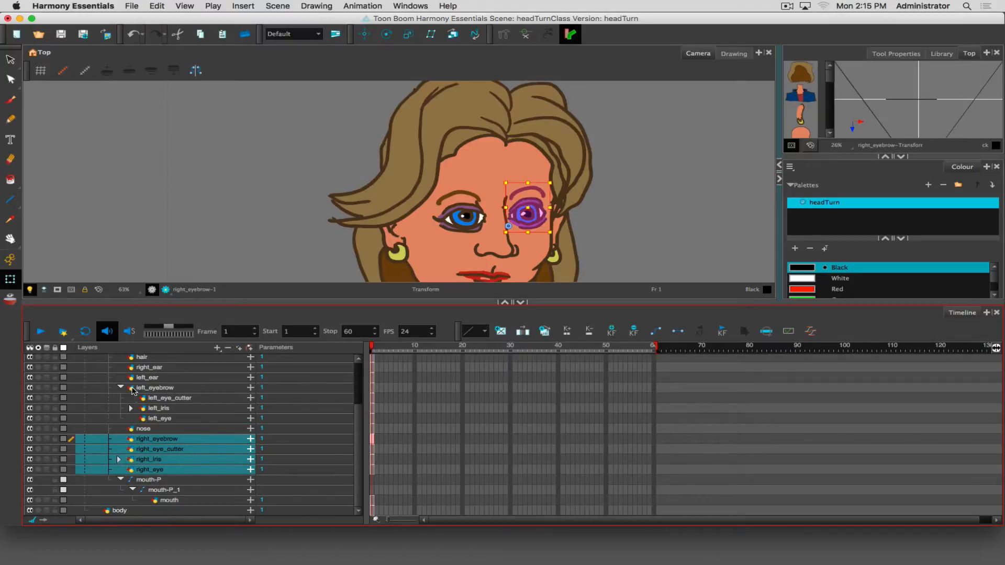
Move the mouth layer out of the nested mouth-P and mouth-P_1 pegs, directly under head
left_click(153, 481)
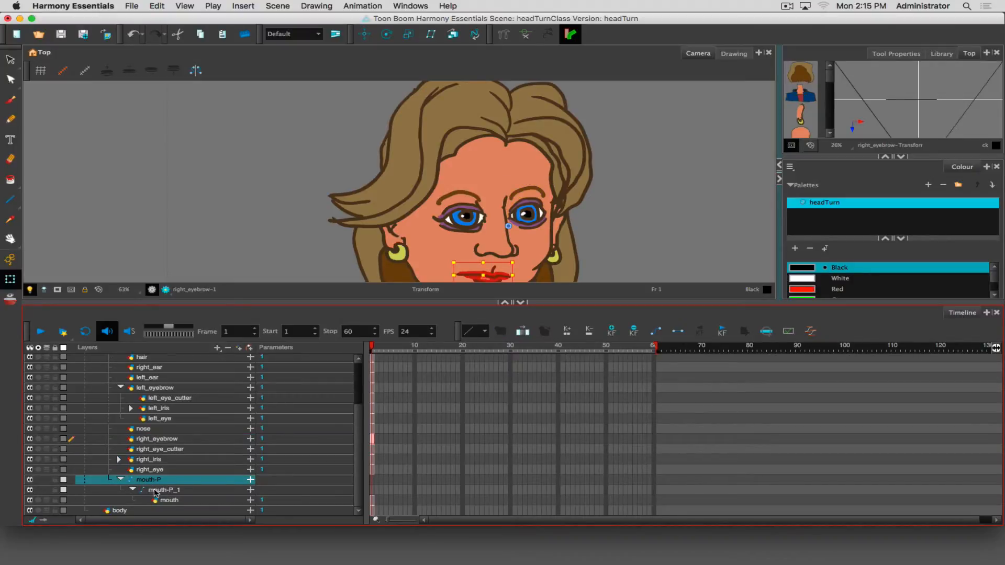
left_click(133, 490)
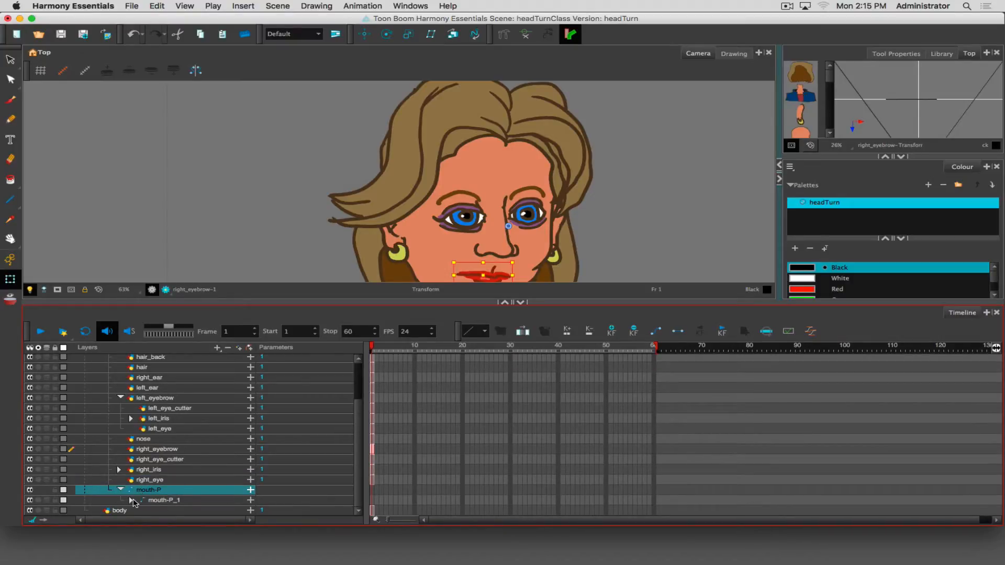
left_click(132, 501)
left_click_drag(161, 503, 126, 479)
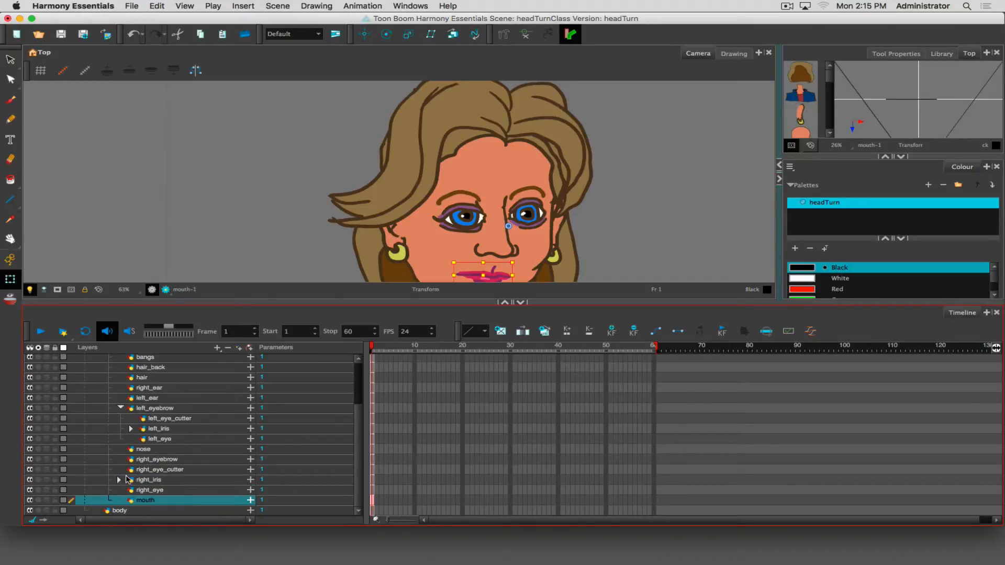
Delete the emptied right_eye-P, mouth-P and mouth-P_1 pegs
scroll(162, 425, "up", 3)
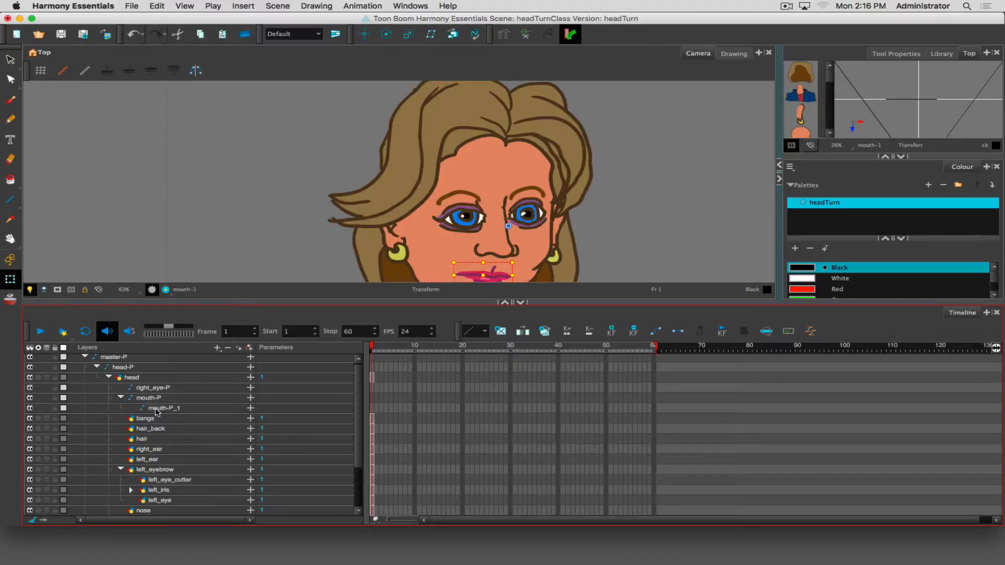
left_click(157, 410)
left_click(152, 389, "shift")
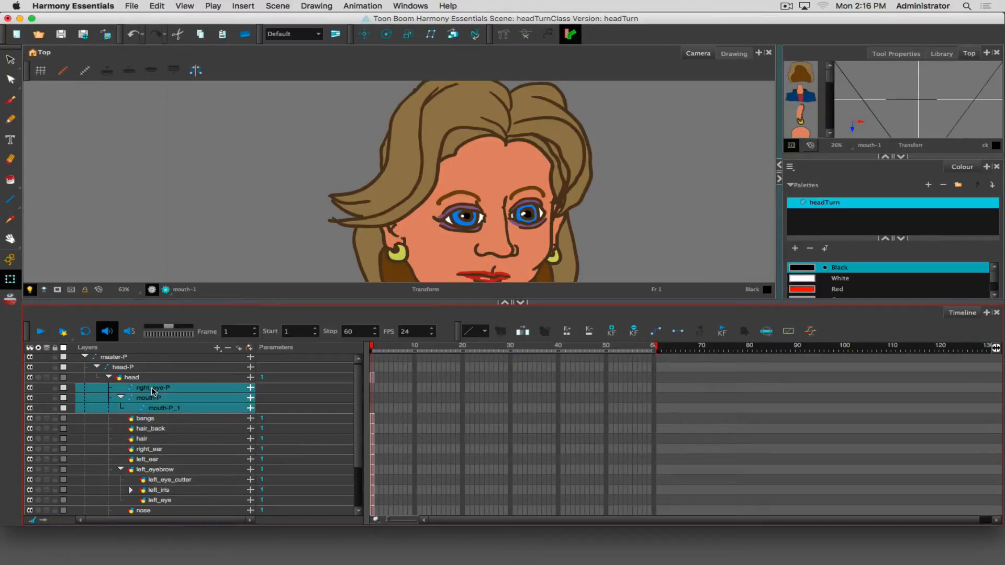
left_click(229, 348)
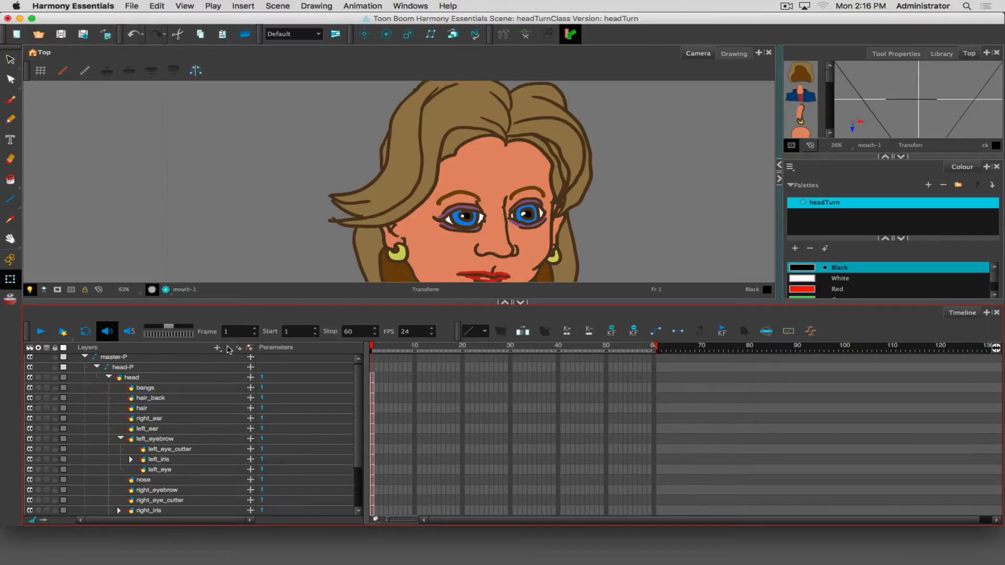
Parent right_eye_cutter, right_iris and right_eye to right_eyebrow, and collapse both eyebrow groups
scroll(135, 408, "down", 3)
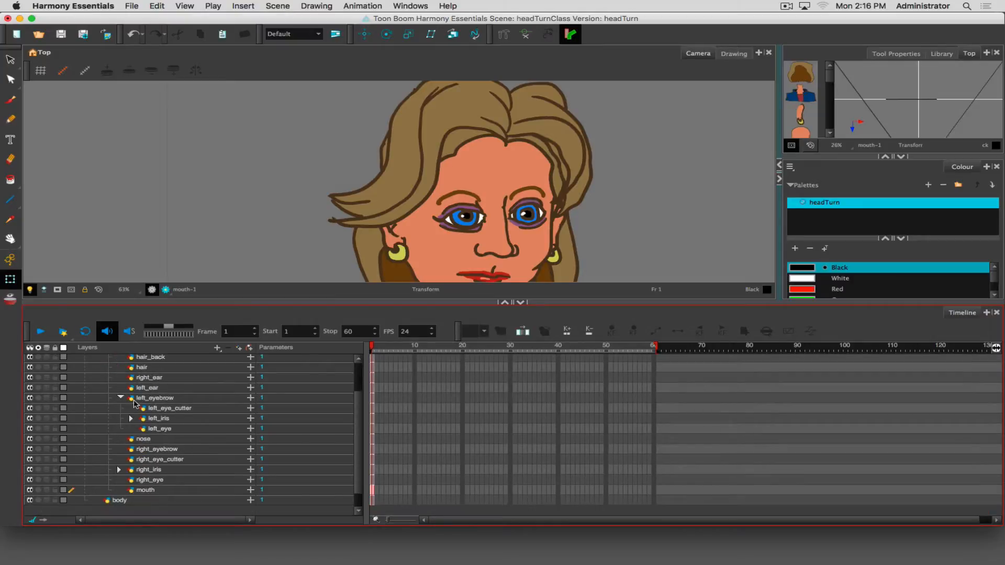
left_click(150, 464)
left_click(148, 481, "shift")
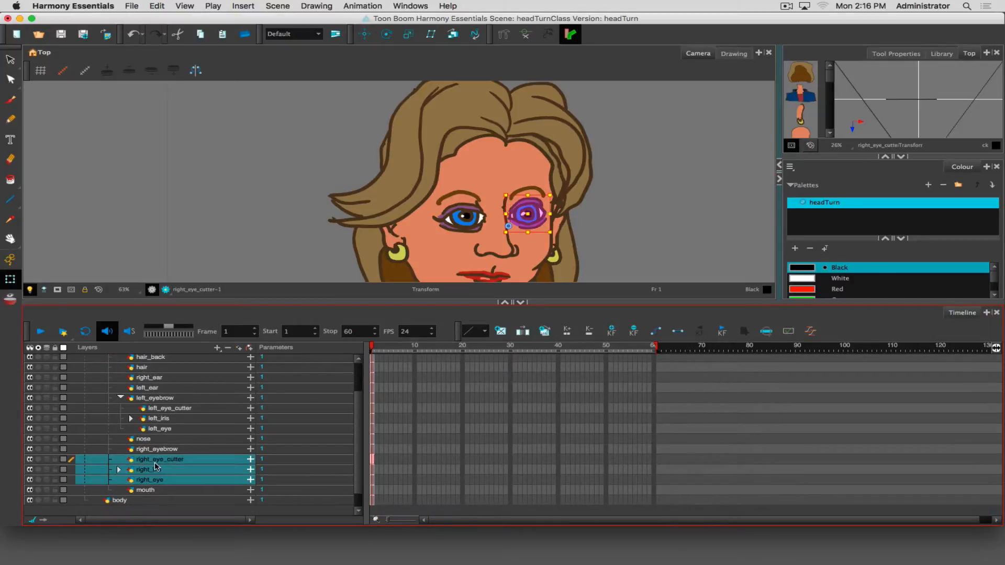
left_click_drag(157, 462, 165, 453)
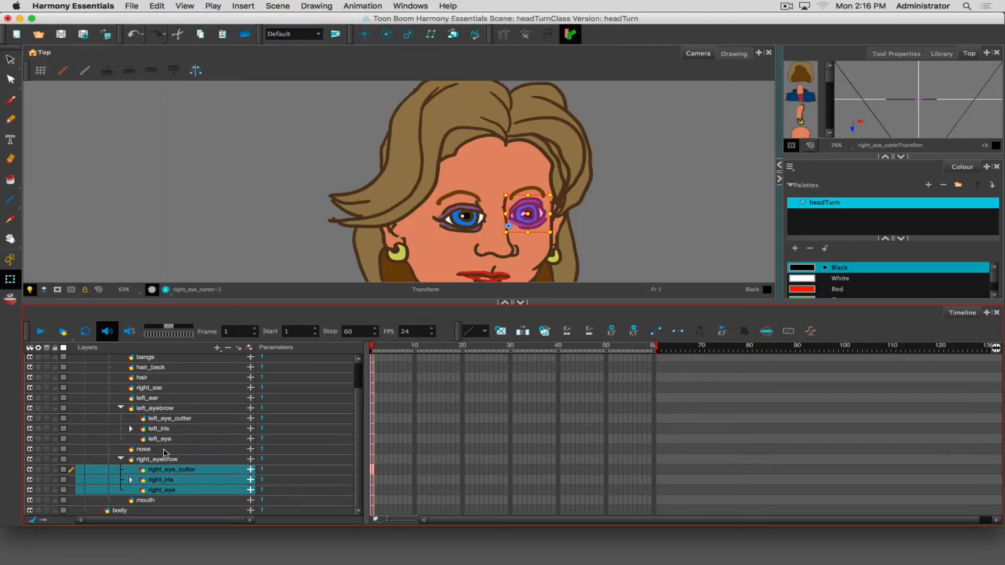
left_click(121, 460)
left_click(119, 441)
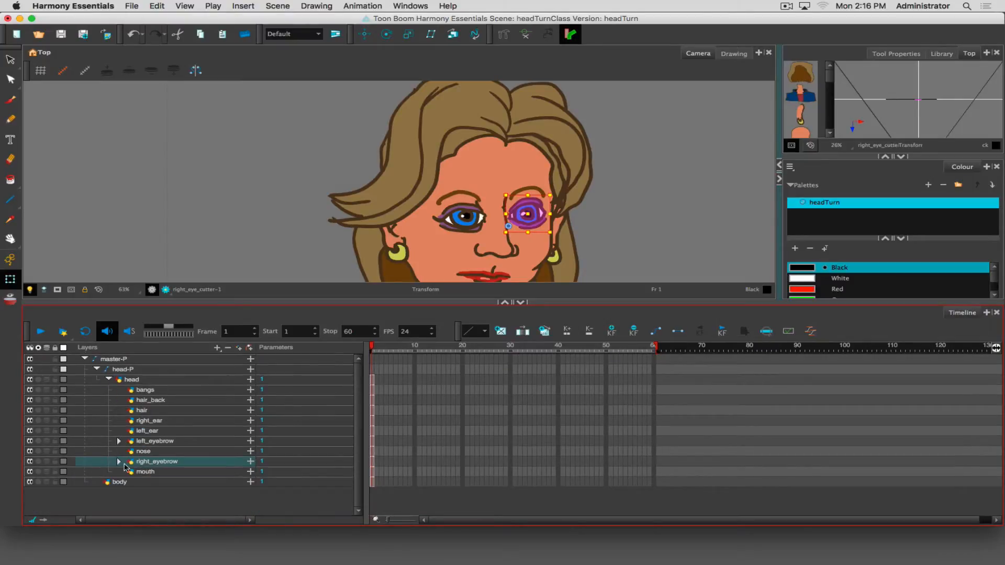
Examine each facial layer from mouth up to bangs, and the head itself, to check what each one controls
left_click(144, 472)
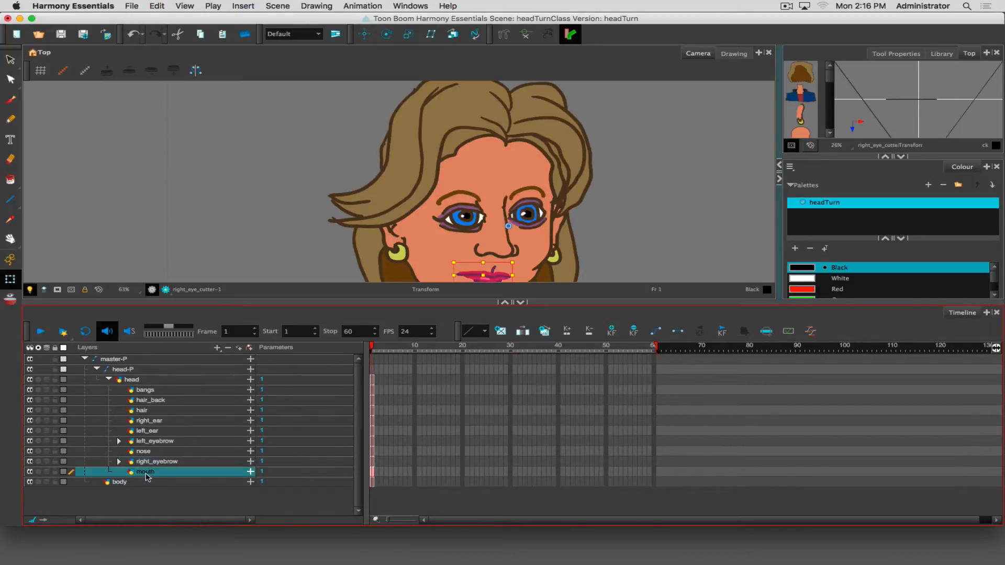
left_click(146, 461)
left_click(145, 451)
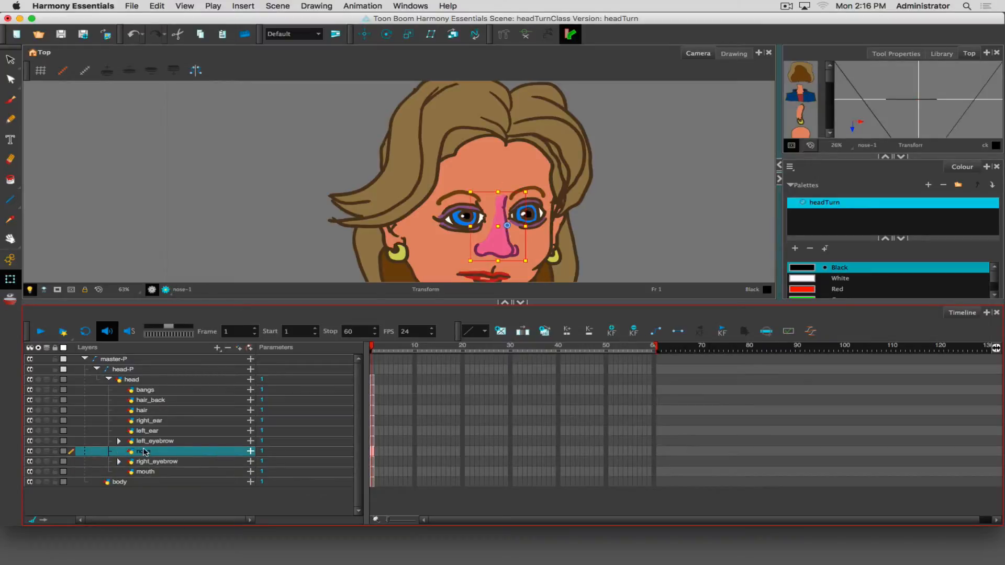
left_click(148, 442)
left_click(149, 431)
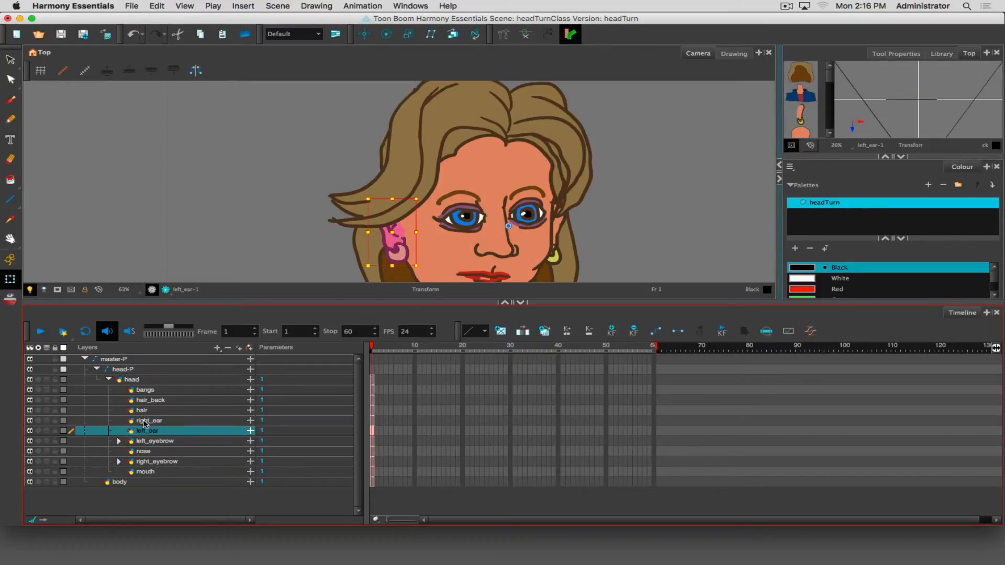
left_click(145, 421)
left_click(145, 411)
left_click(147, 399)
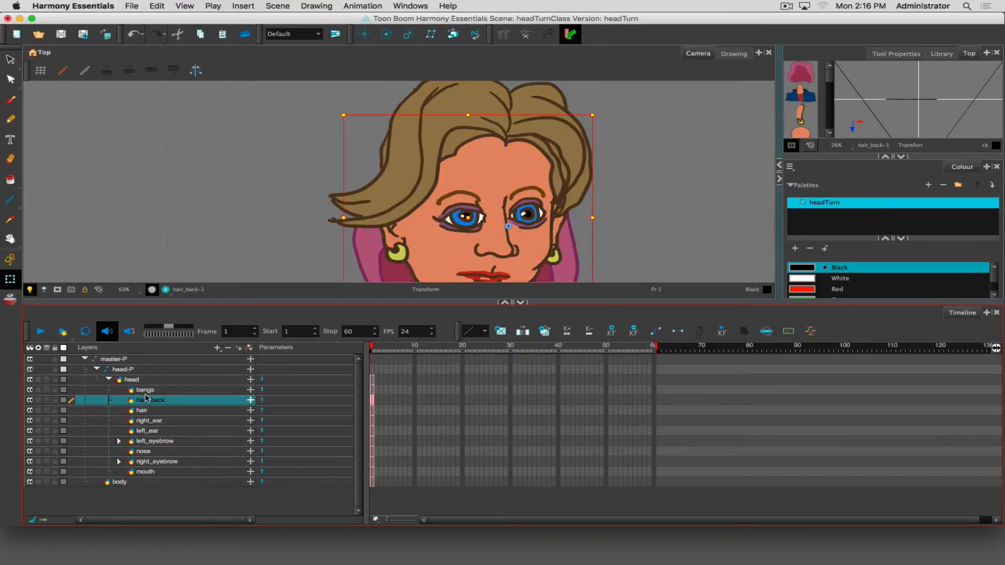
left_click(146, 390)
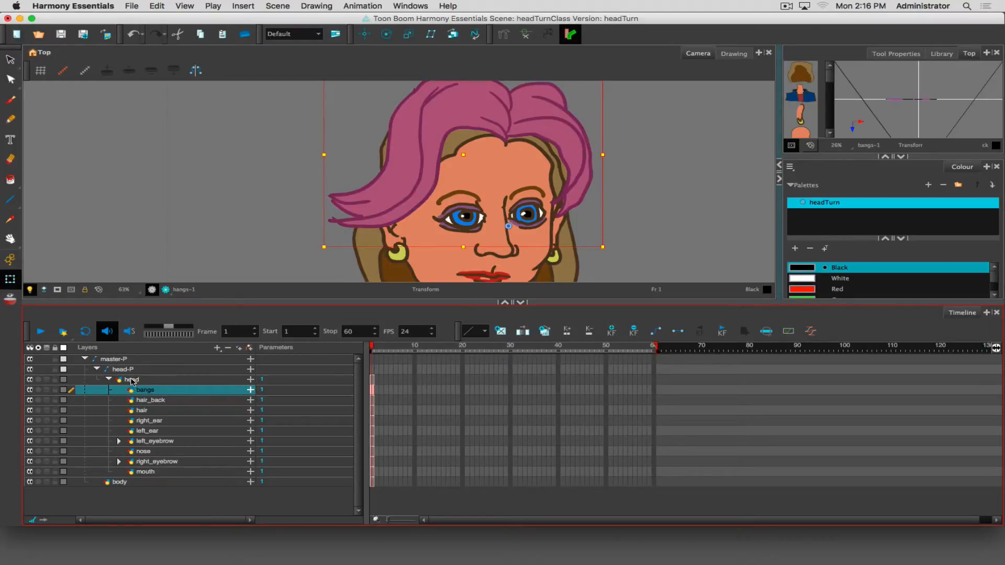
left_click(132, 380)
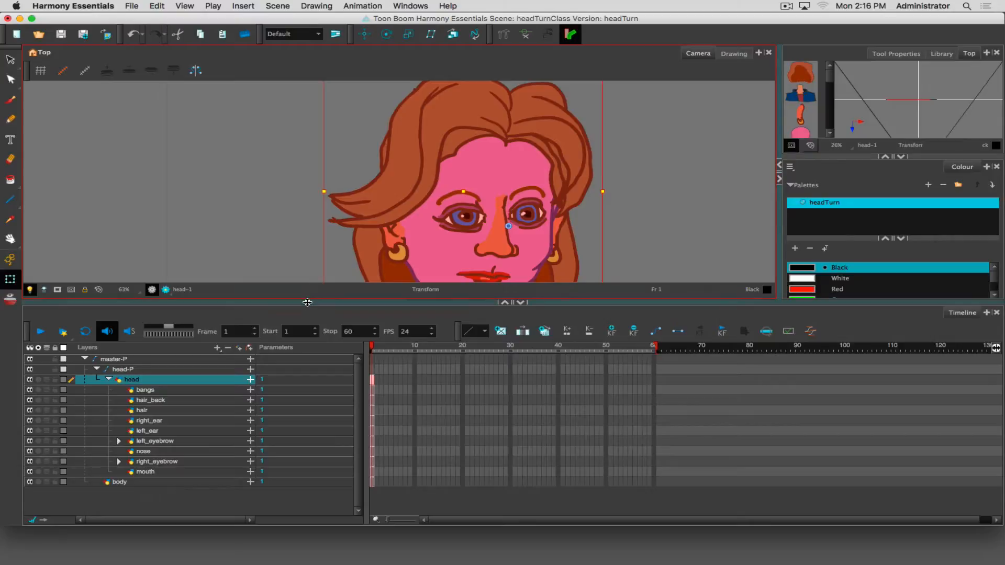
Place the head layer's rotation pivot at the base of the chin
left_click_drag(308, 302, 300, 453)
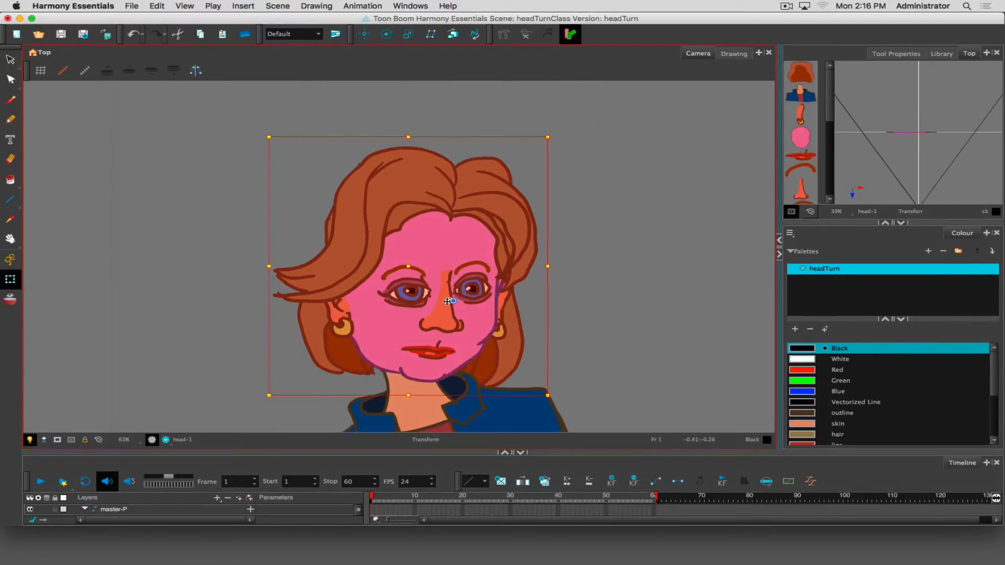
left_click(386, 34)
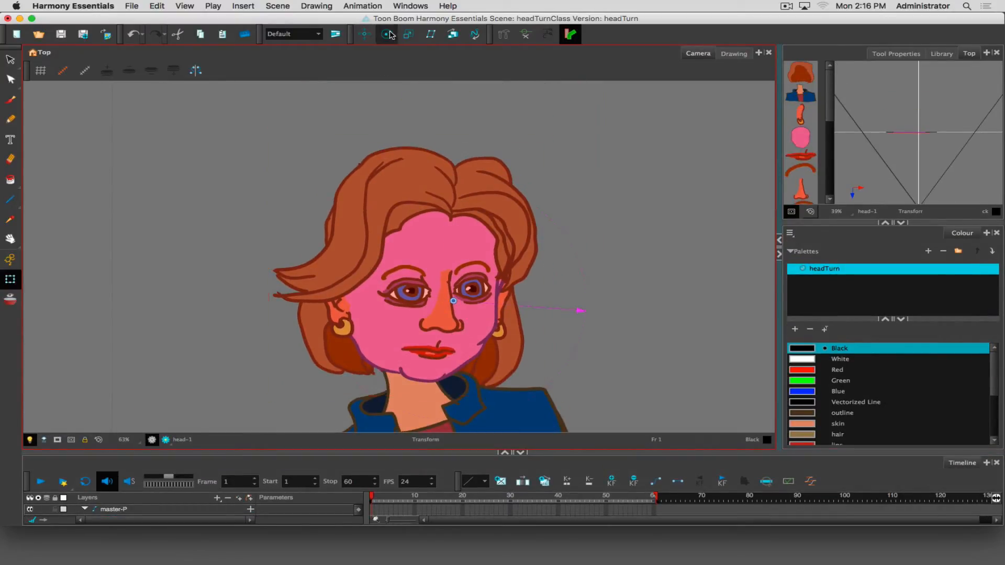
left_click_drag(455, 298, 426, 375)
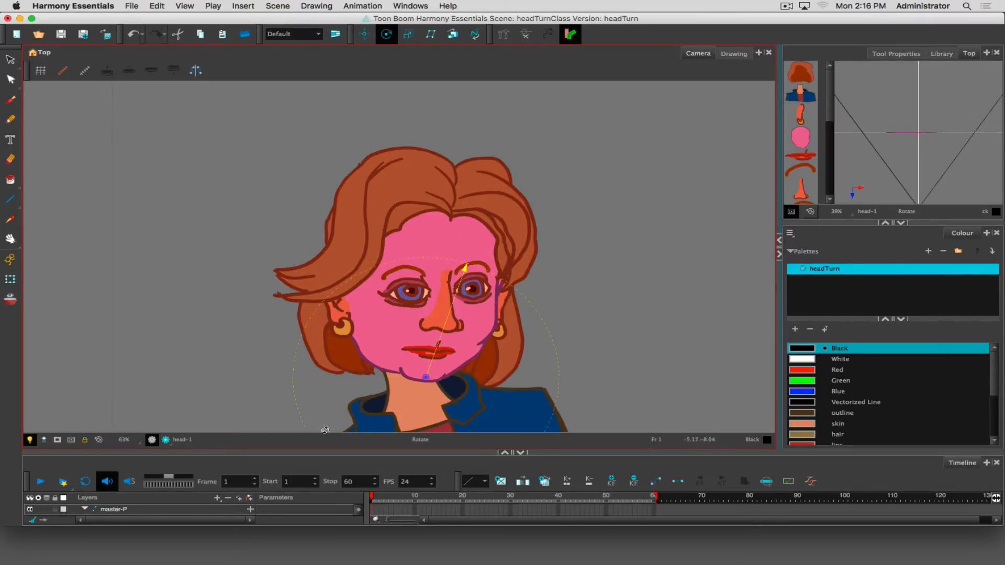
scroll(121, 429, "down", 3)
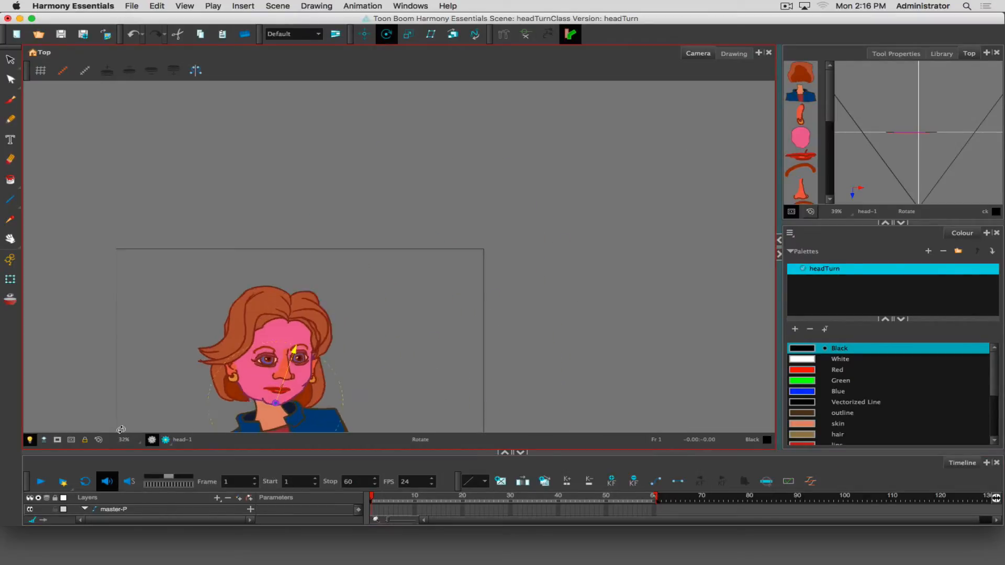
scroll(121, 430, "up", 3)
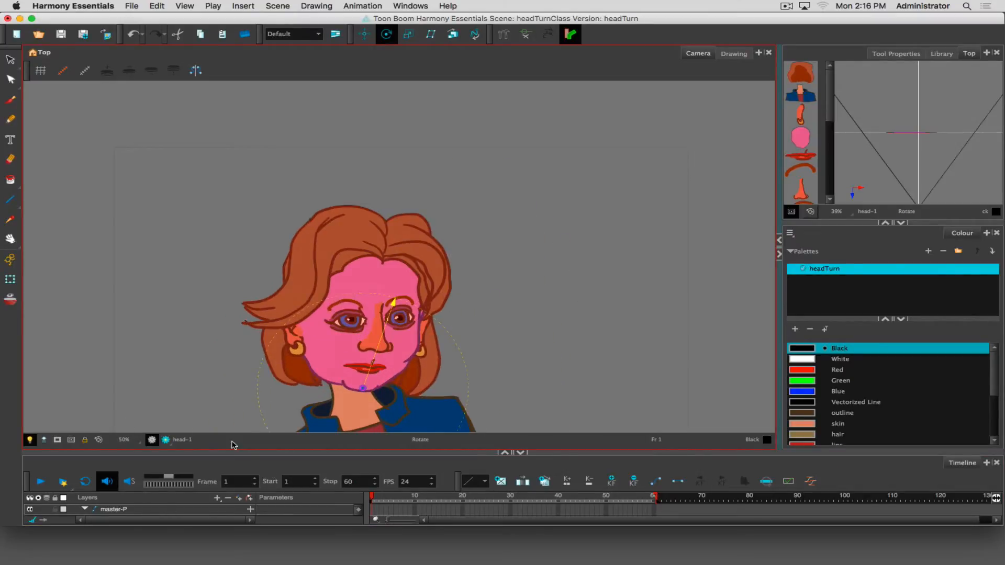
left_click_drag(275, 369, 318, 250)
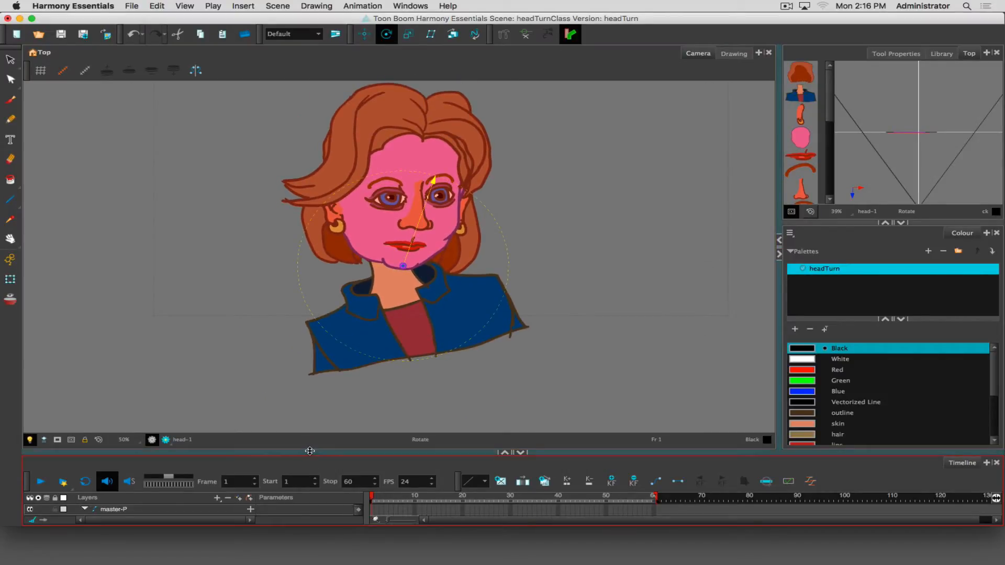
Collapse the head group and take it out of the head-P peg, directly under master-P
left_click_drag(310, 452, 314, 353)
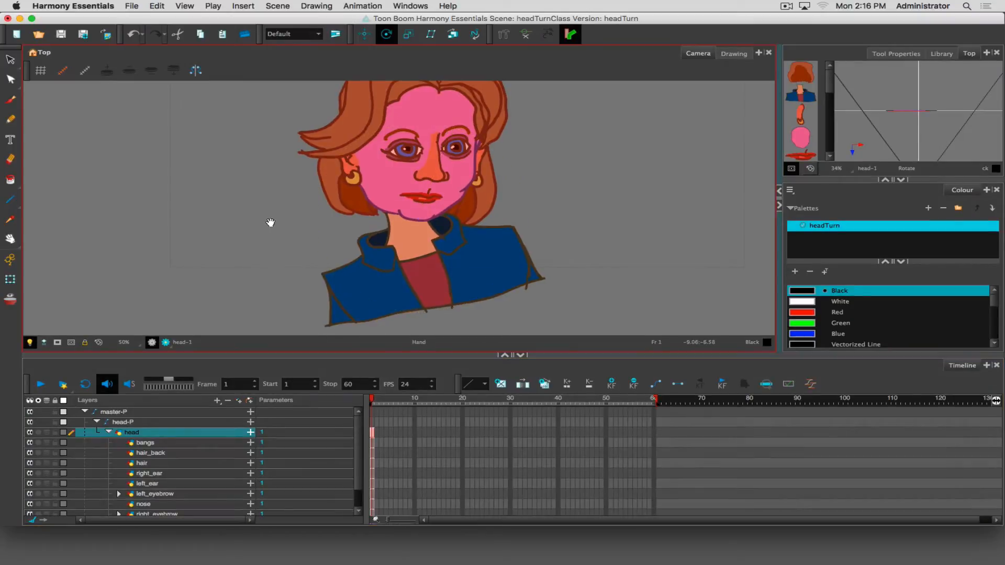
left_click_drag(269, 219, 265, 287)
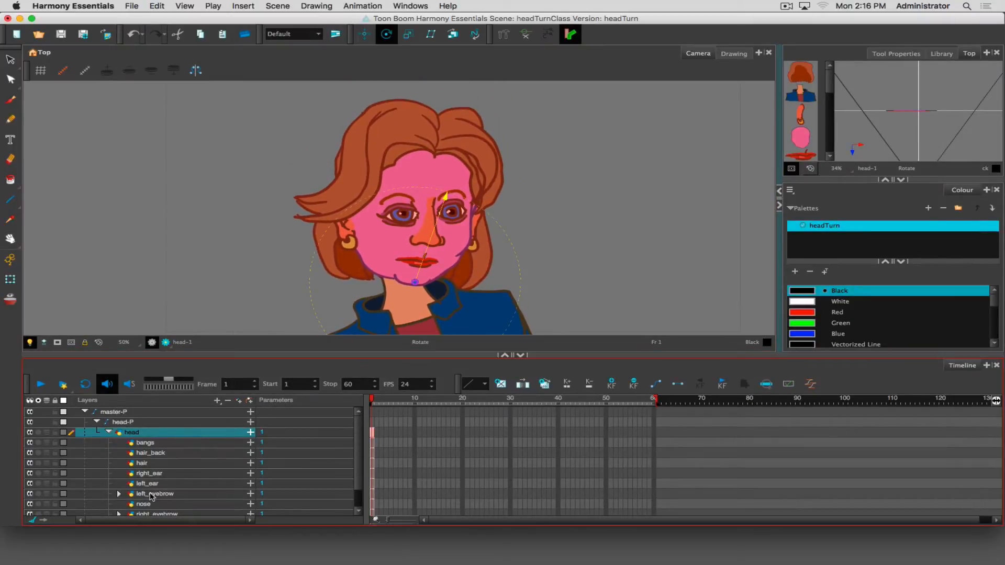
left_click(108, 433)
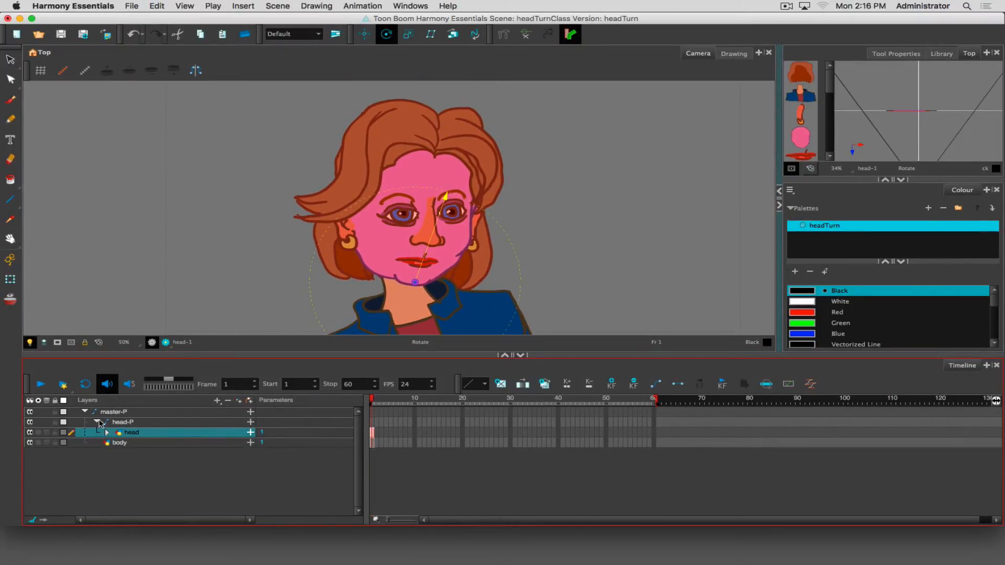
left_click(91, 425)
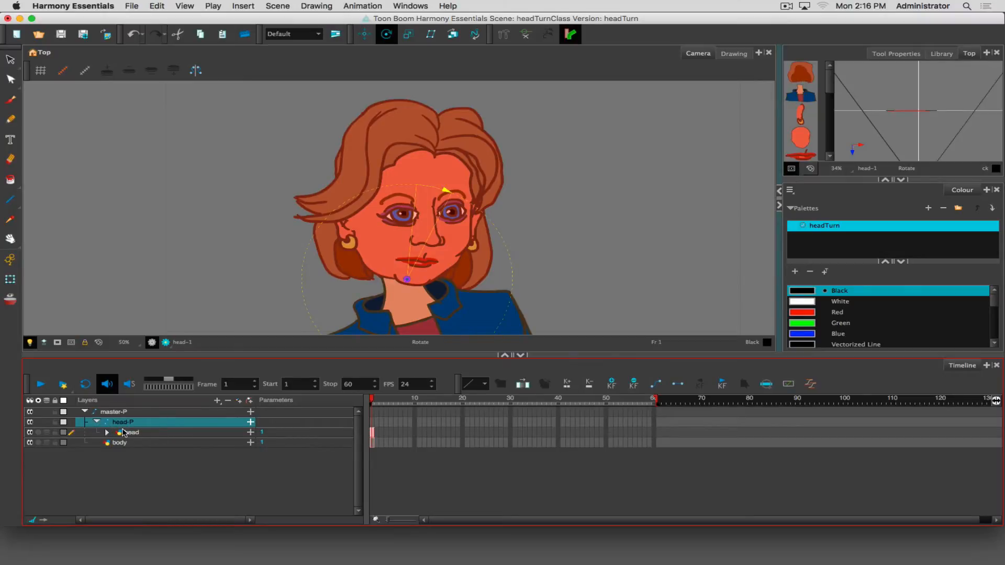
left_click(127, 434)
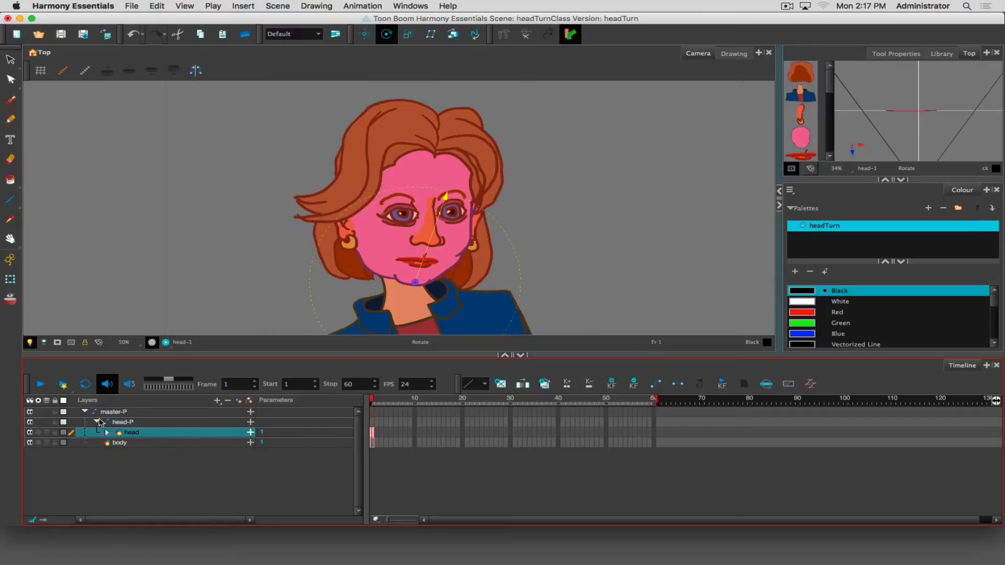
left_click_drag(120, 433, 105, 417)
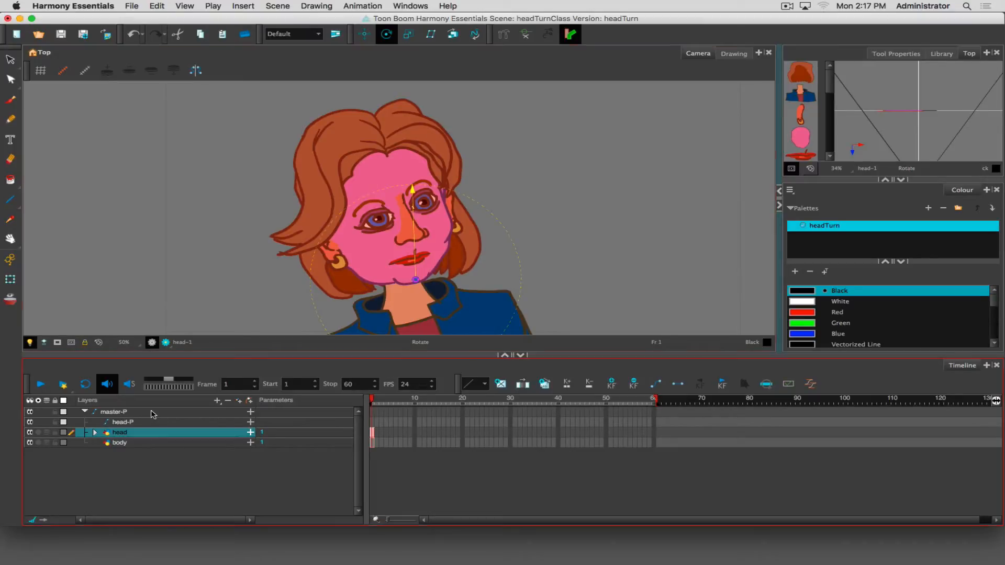
Delete the emptied head-P peg
left_click(115, 413)
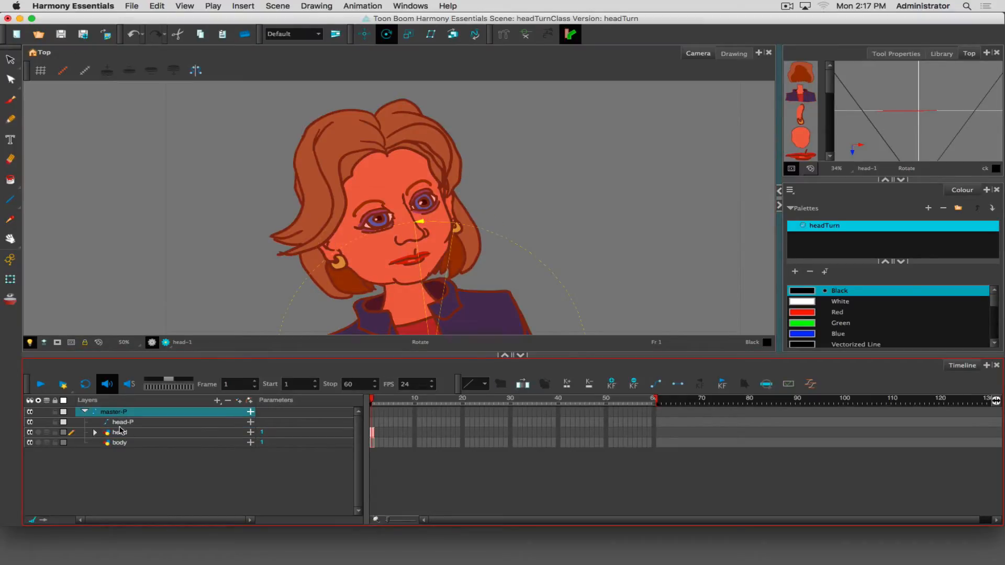
left_click(125, 425)
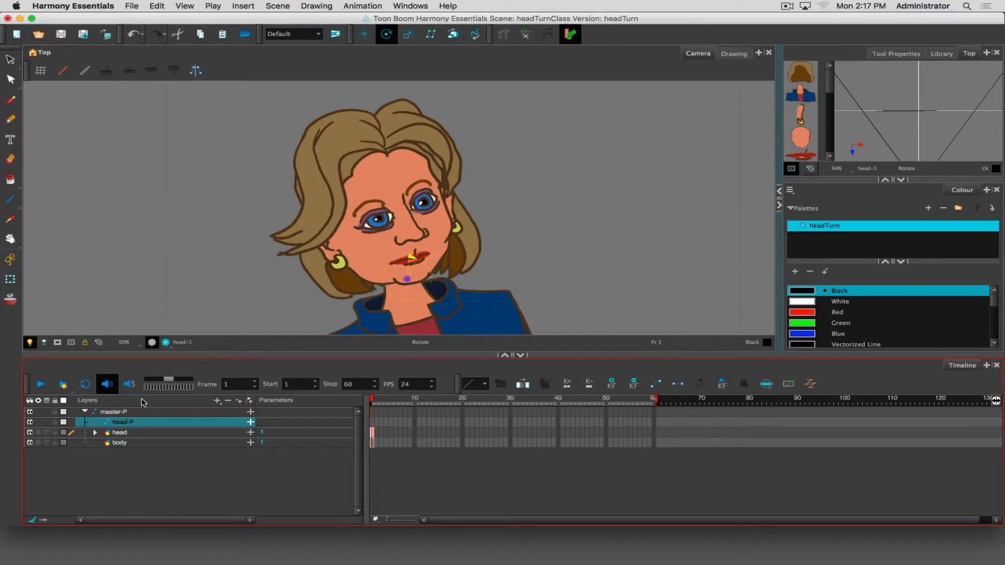
left_click(227, 401)
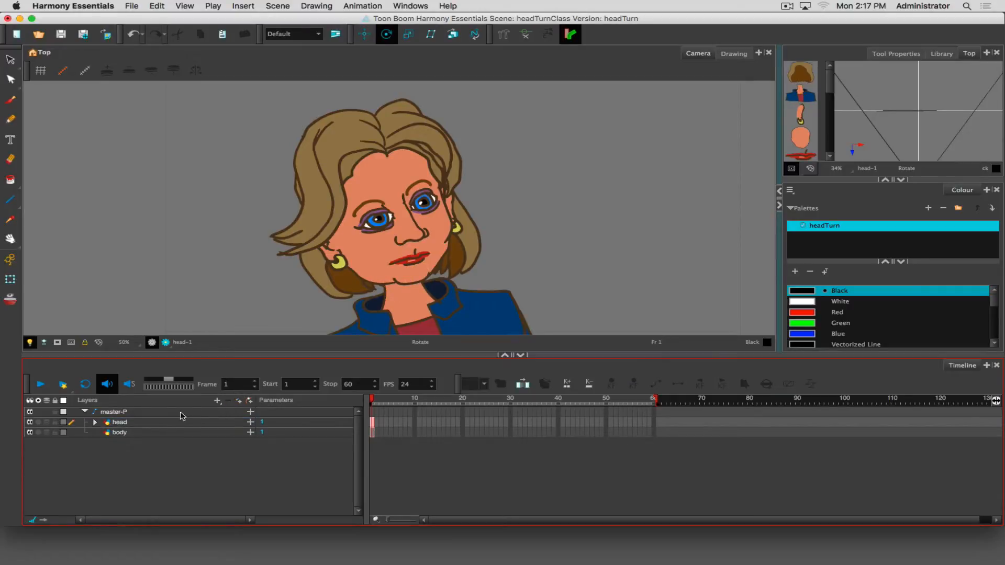
Place the body layer's rotation pivot at the bottom centre of the jacket
left_click(119, 423)
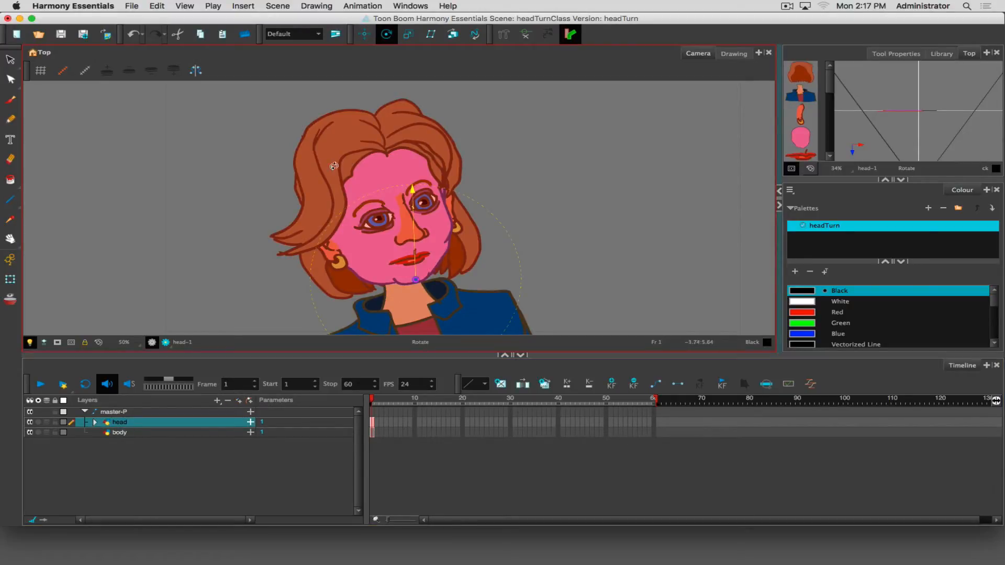
left_click(120, 433)
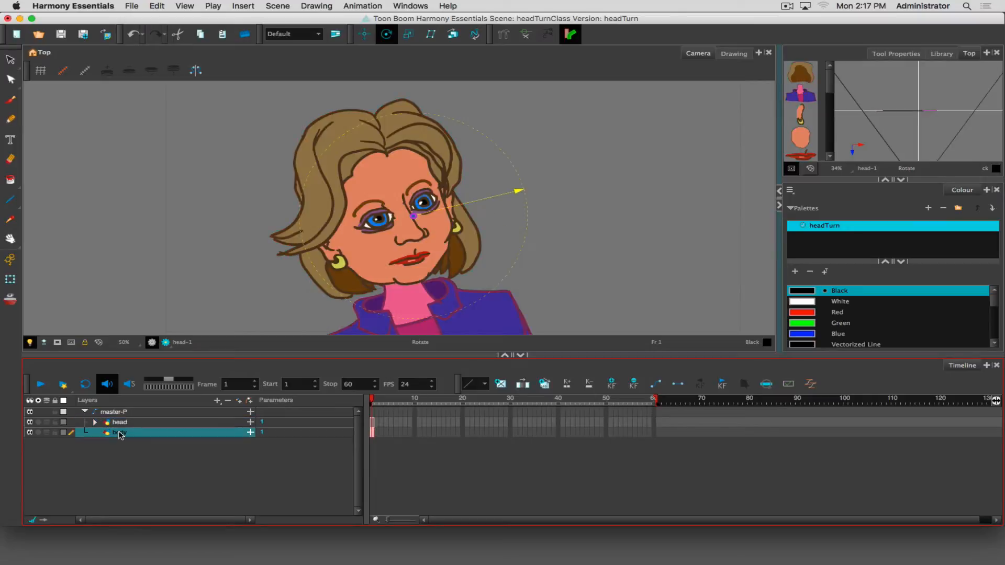
left_click_drag(218, 305, 204, 236)
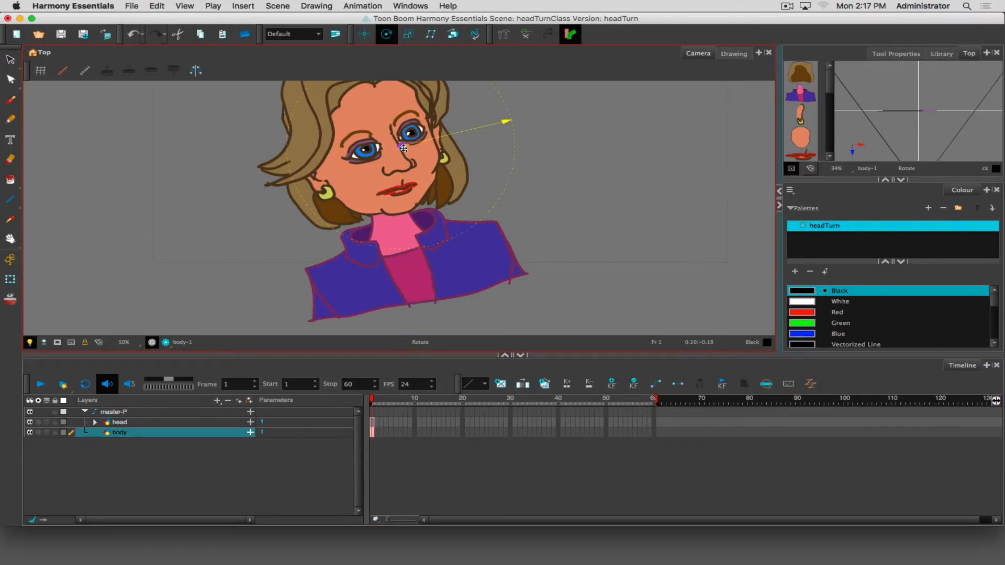
left_click_drag(403, 149, 420, 303)
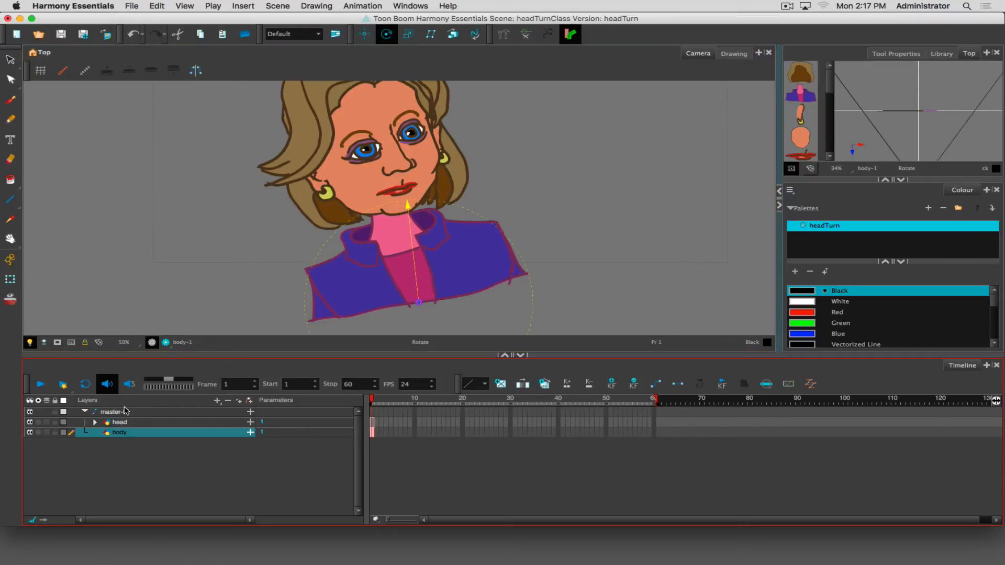
Rotate the whole character clockwise through master-P until the shoulders are level, and test rotating the body about its pivot
left_click(124, 411)
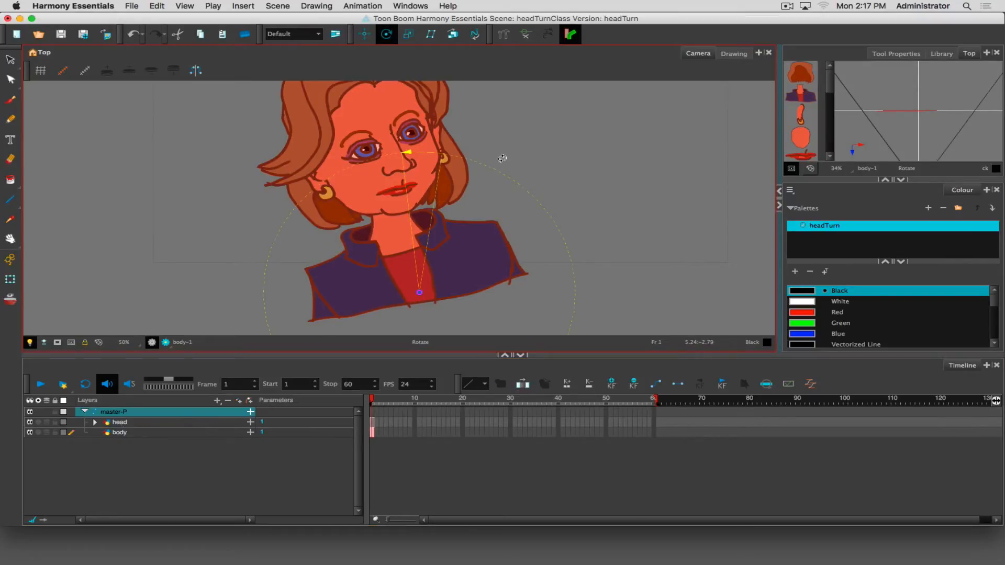
left_click_drag(502, 158, 540, 176)
left_click(119, 433)
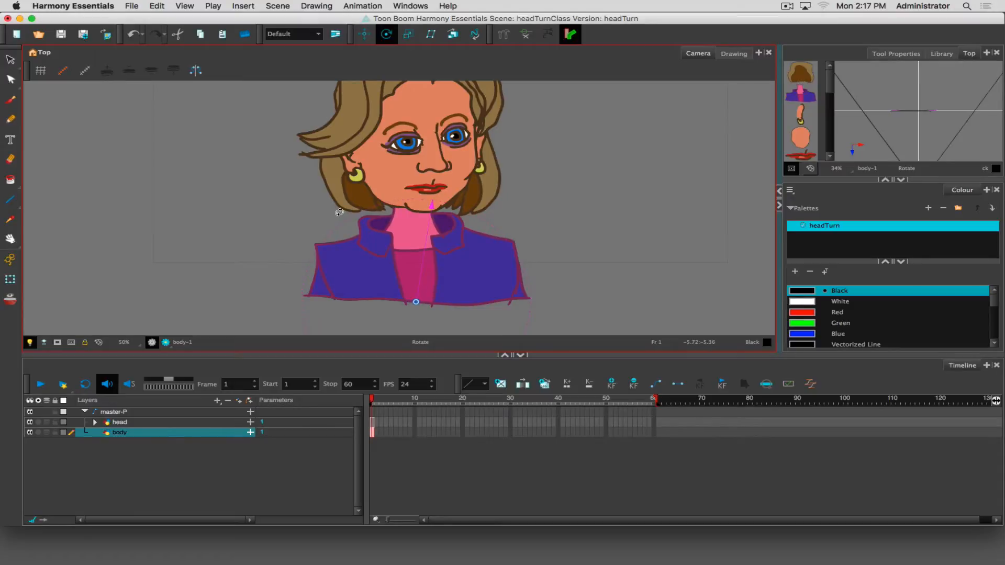
left_click_drag(340, 212, 318, 215)
Shift the whole character slightly to the left through master-P with the Transform tool
left_click(123, 412)
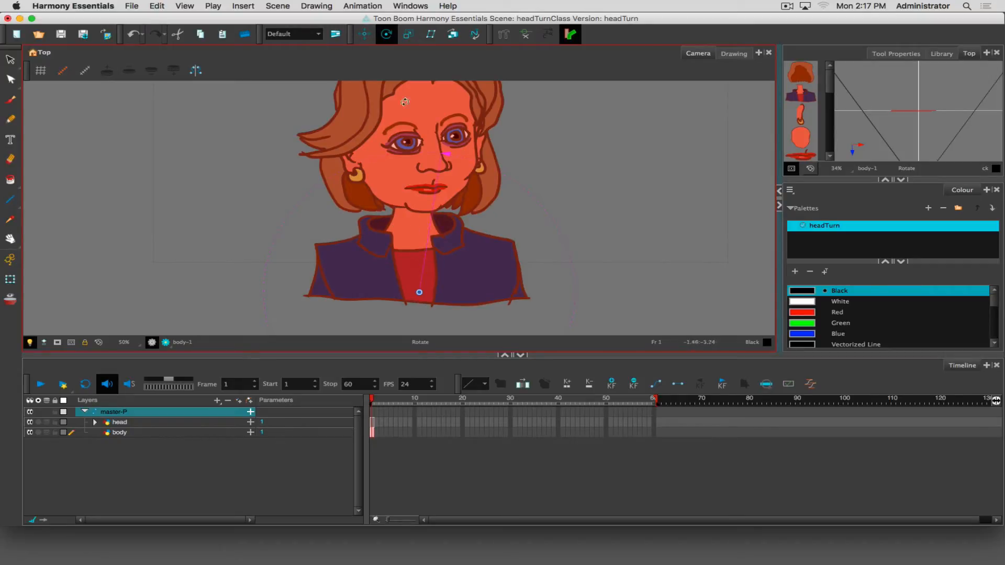
left_click(10, 280)
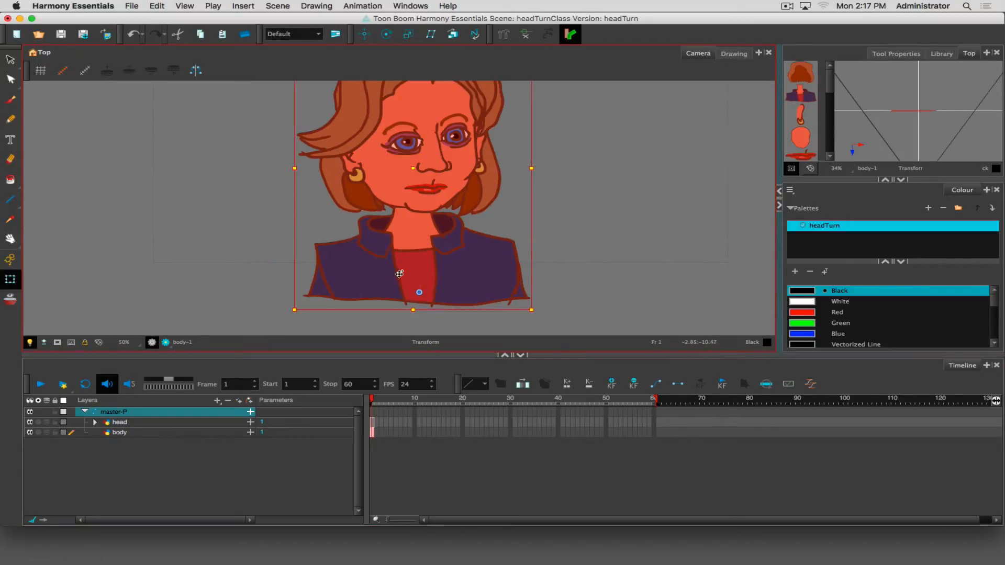
mouse_move(380, 278)
left_mouse_down()
mouse_move(283, 275)
mouse_move(314, 260)
mouse_move(471, 262)
mouse_move(269, 288)
mouse_move(377, 277)
left_mouse_up()
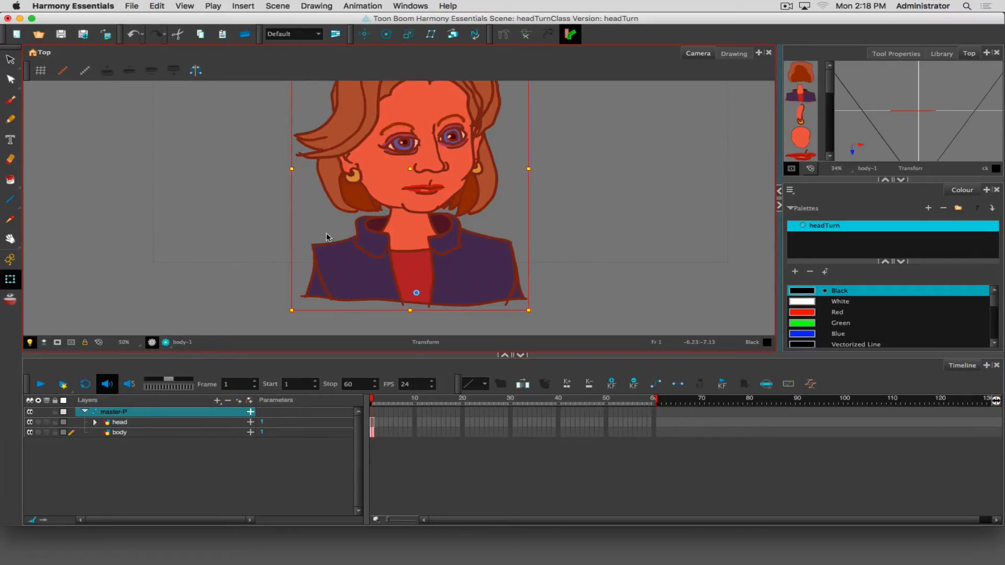
Rotate the head slightly clockwise about its chin pivot and shift it a little down and left over the collar
key("shift+b")
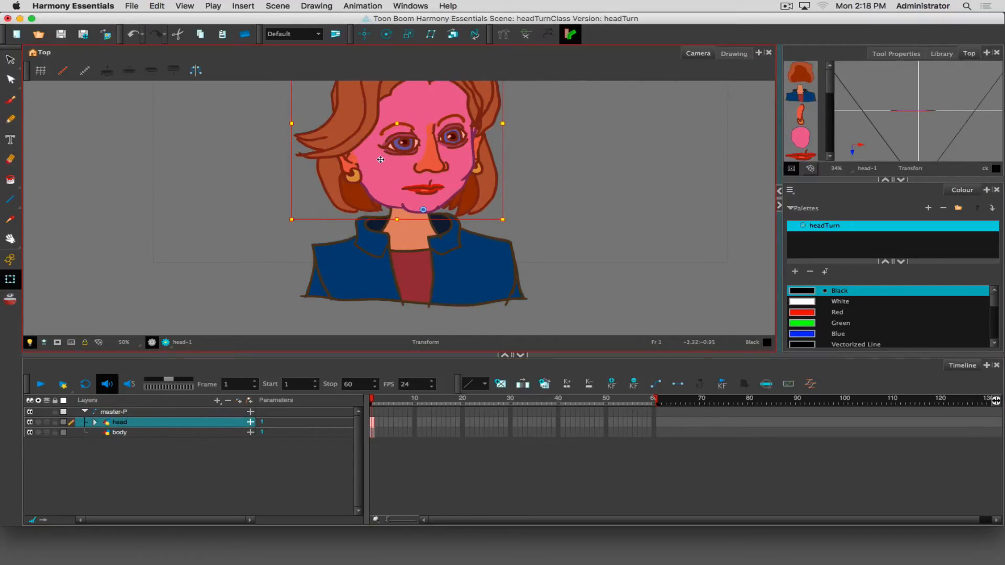
left_click_drag(382, 159, 351, 162)
key("ctrl+z")
mouse_move(290, 226)
left_mouse_down()
mouse_move(312, 145)
mouse_move(291, 187)
mouse_move(234, 211)
mouse_move(209, 246)
mouse_move(268, 221)
left_mouse_up()
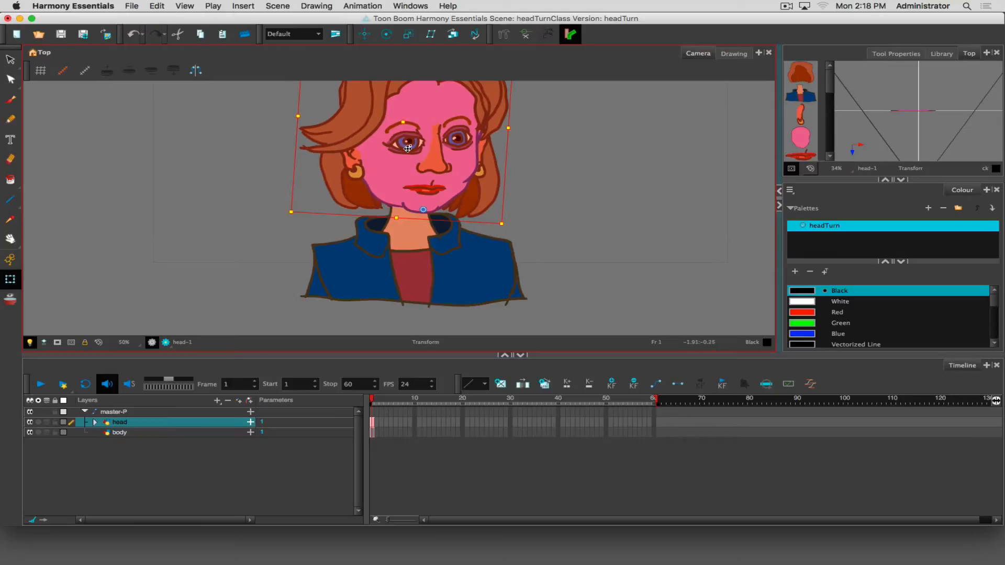
mouse_move(398, 155)
left_mouse_down()
mouse_move(396, 169)
mouse_move(386, 166)
left_mouse_up()
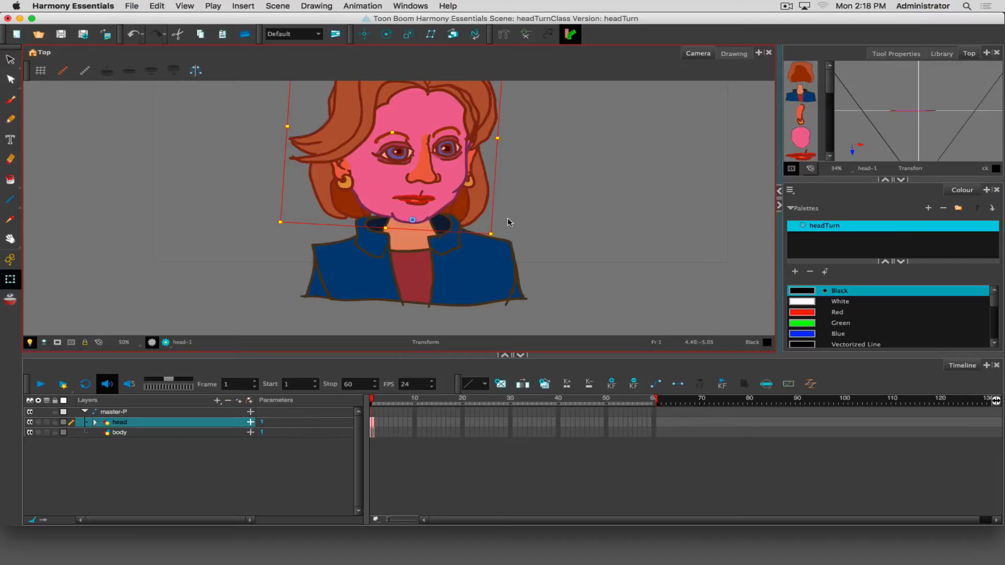
mouse_move(510, 222)
left_mouse_down()
mouse_move(489, 204)
mouse_move(516, 277)
mouse_move(505, 202)
mouse_move(524, 270)
mouse_move(477, 222)
mouse_move(503, 256)
mouse_move(506, 239)
left_mouse_up()
Select master-P on frame 1 and turn on Animate mode
left_click(257, 378)
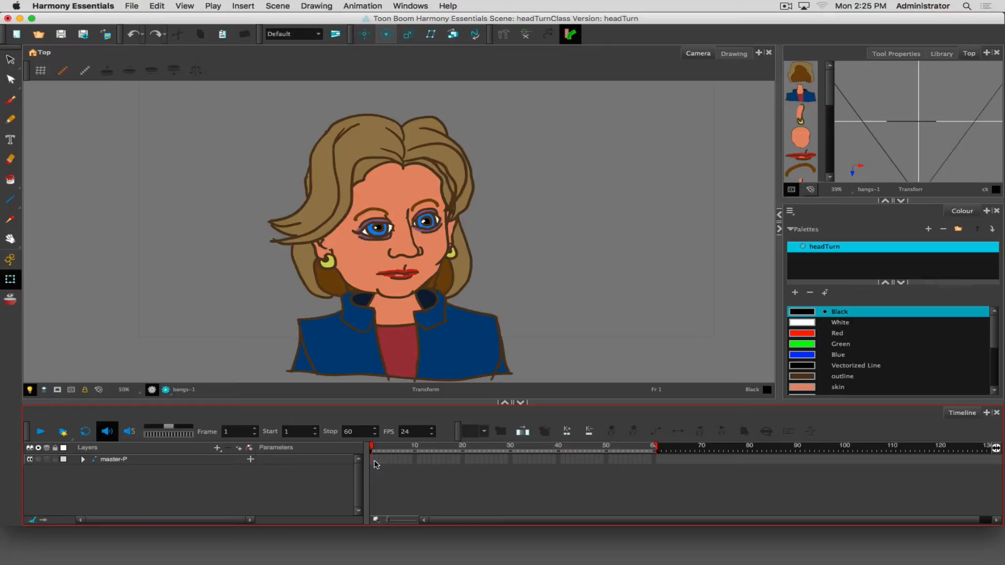
left_click(373, 461)
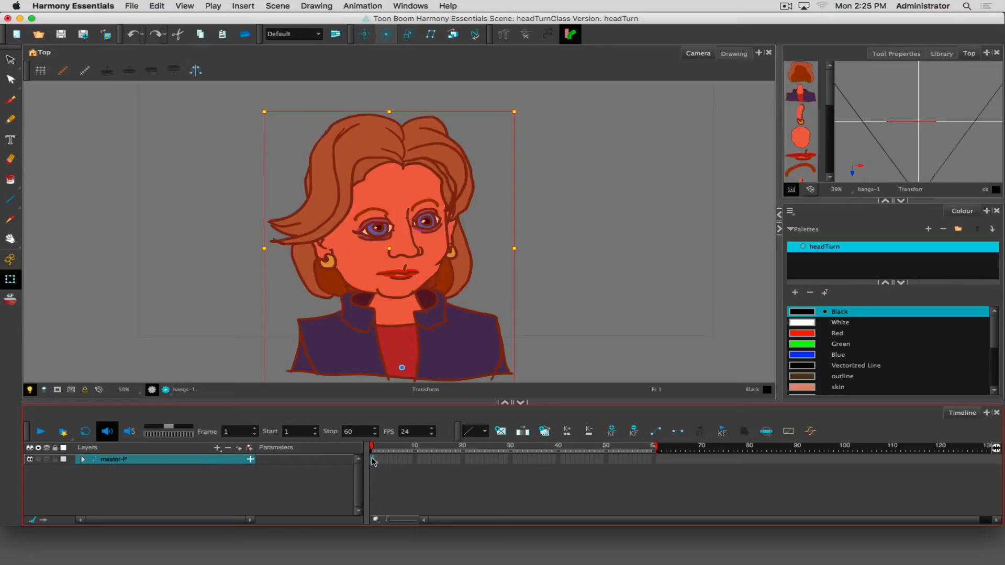
left_click(10, 259)
left_click(9, 259)
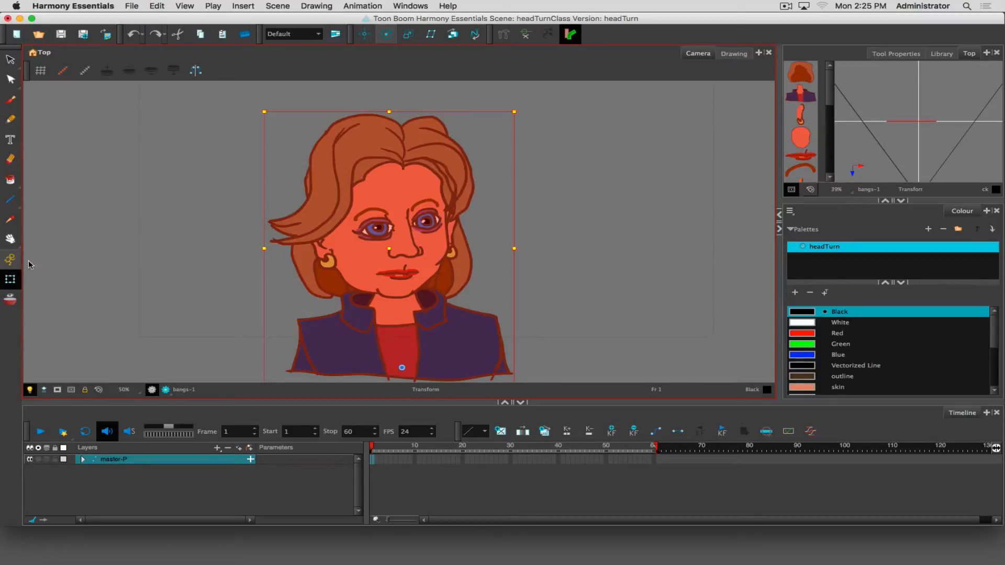
left_click(16, 259)
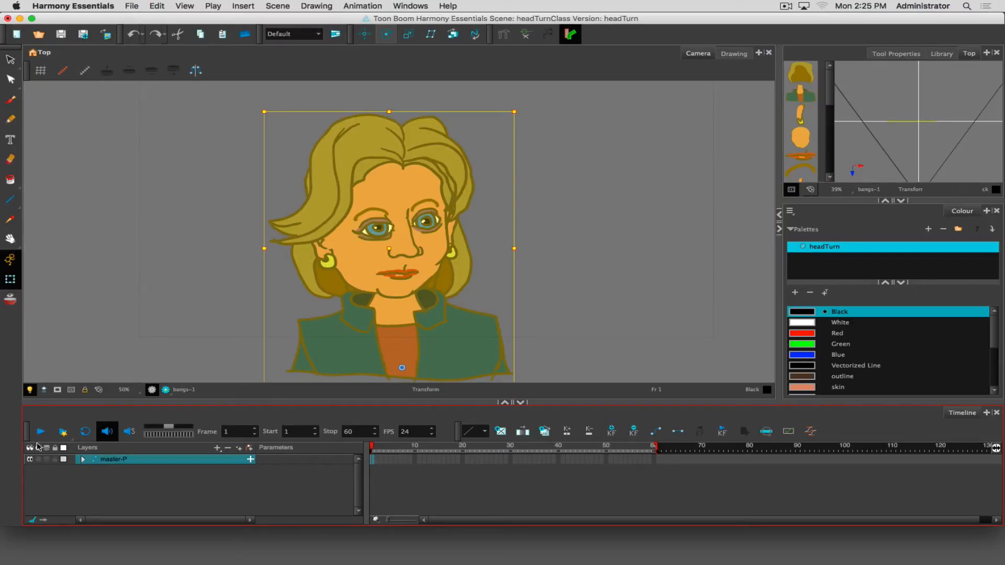
Extend the exposure of all the character's drawings under the collapsed master-P to frame 60
left_click(374, 460)
left_click(85, 459)
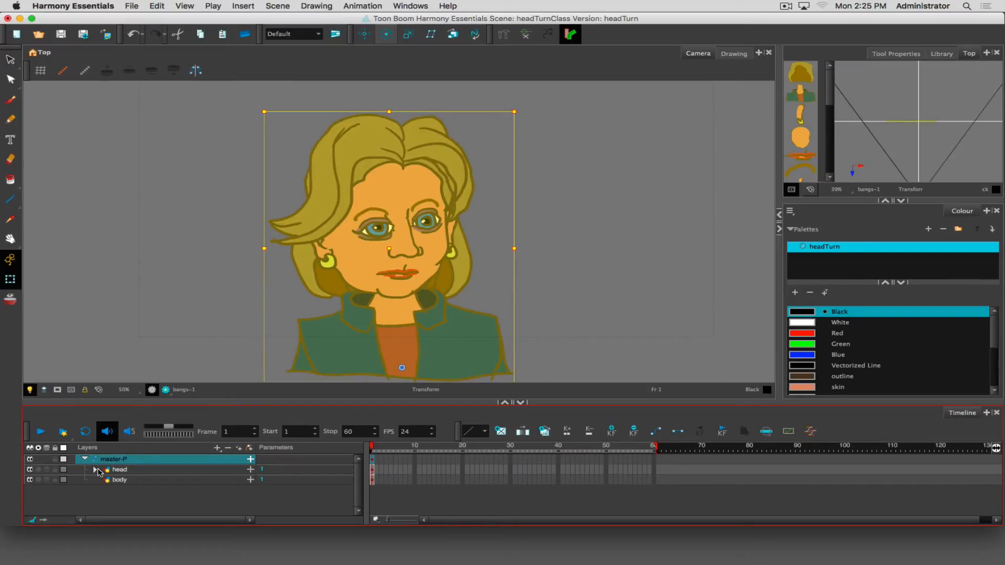
left_click(96, 470)
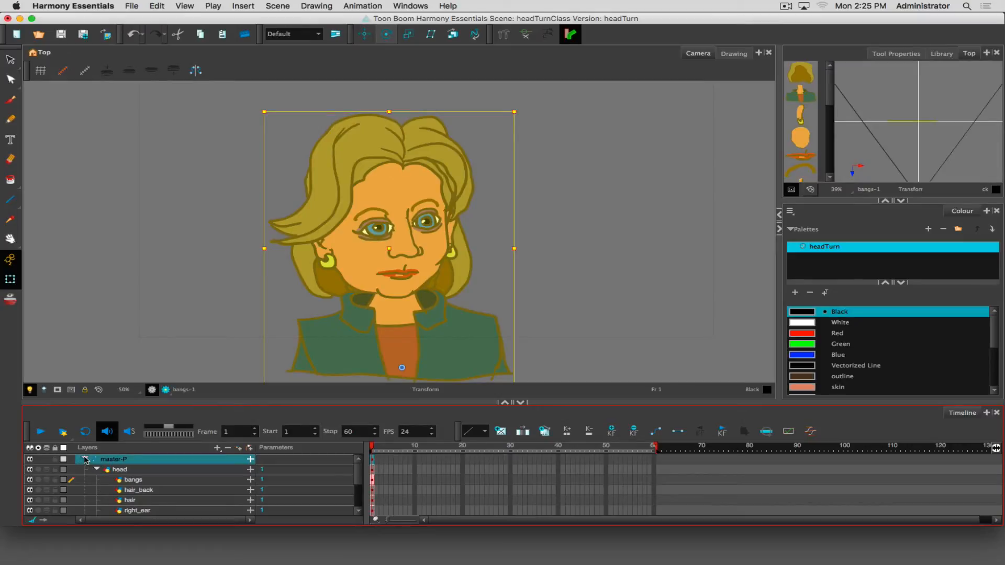
left_click(85, 460)
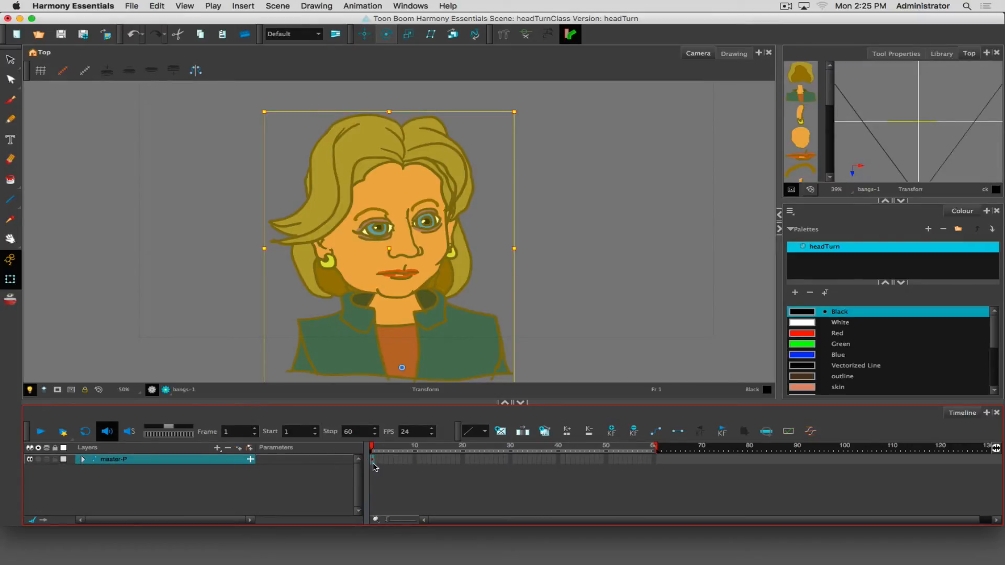
left_click(418, 462)
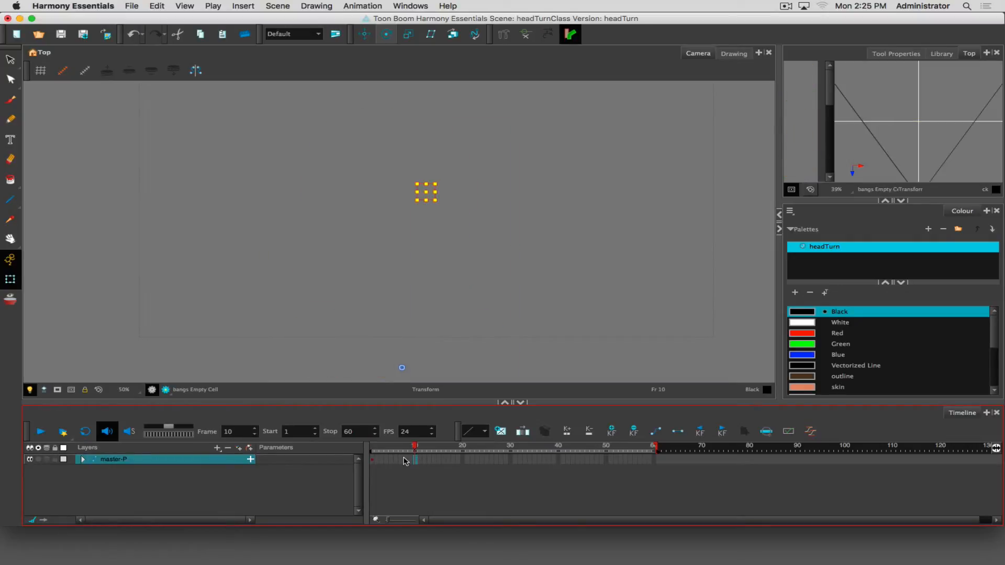
left_click(655, 459)
key("F5")
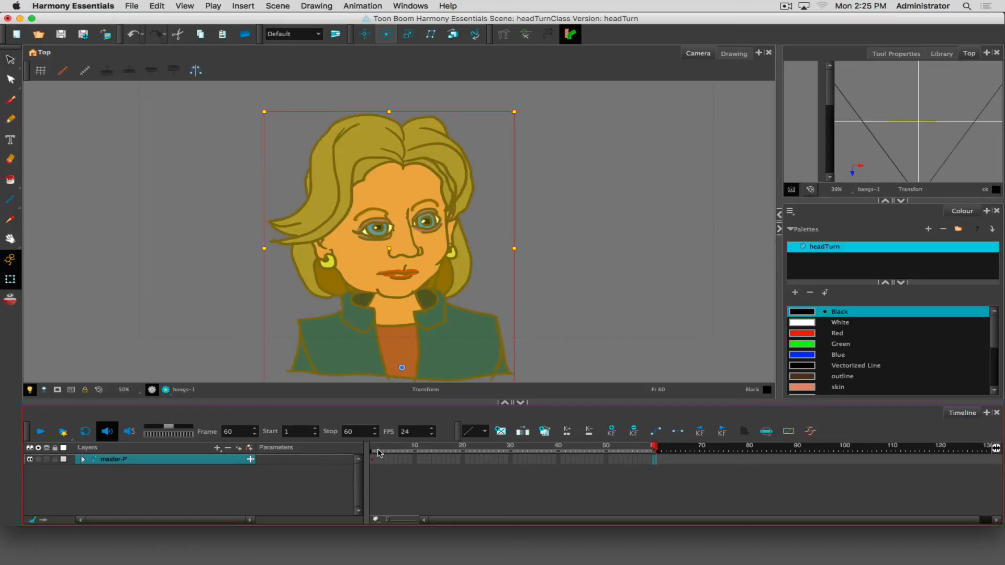
Go to frame 10 and expand master-P to show the head and body layers, keeping the head's child layers collapsed
mouse_move(380, 453)
left_mouse_down()
mouse_move(432, 454)
mouse_move(415, 454)
left_mouse_up()
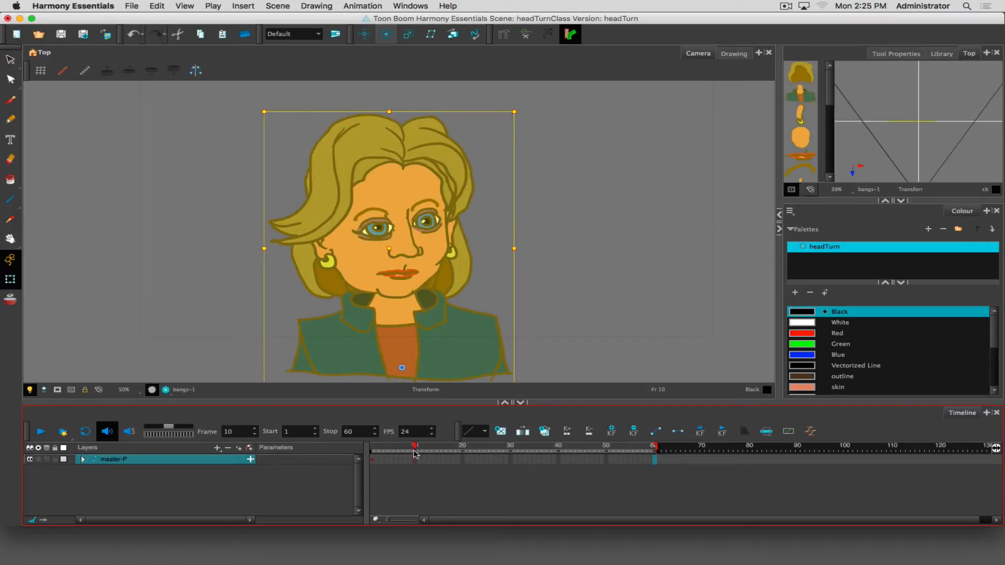
left_click(415, 460)
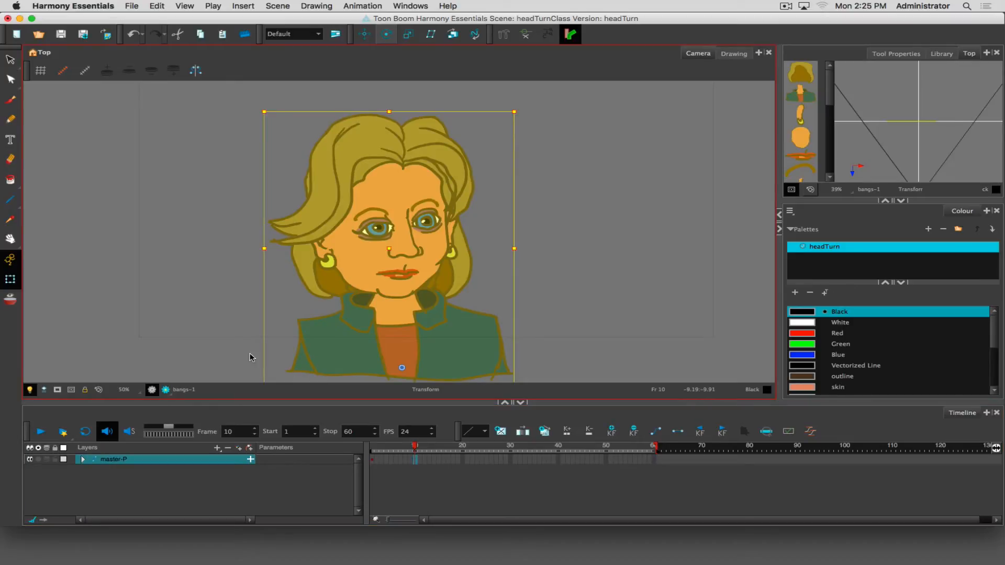
left_click(218, 294)
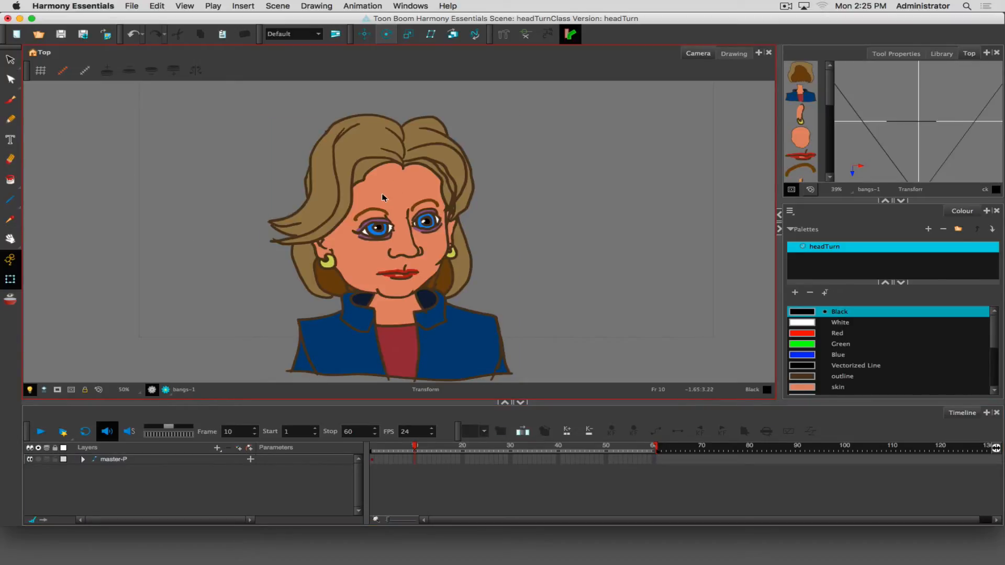
left_click(365, 149)
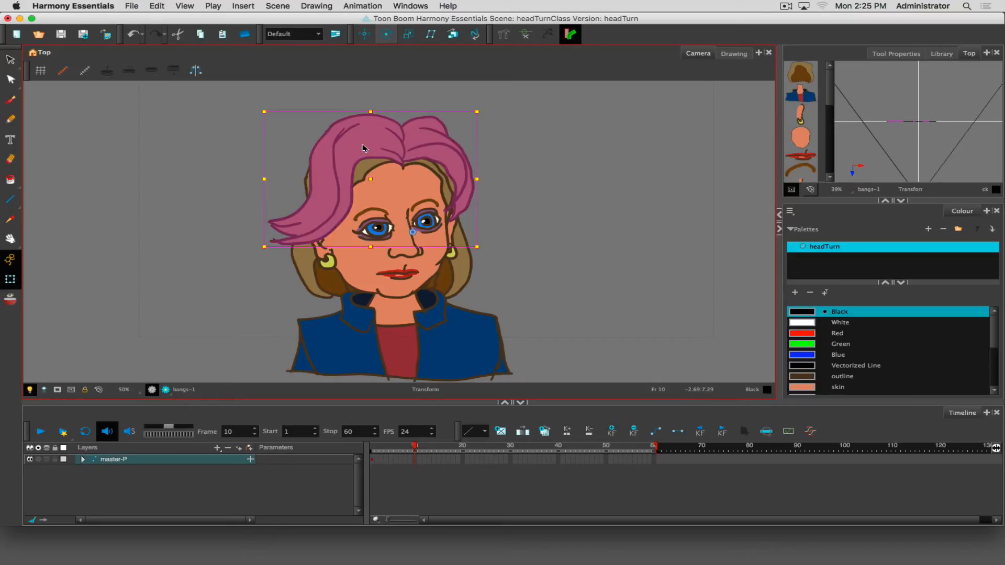
key("b")
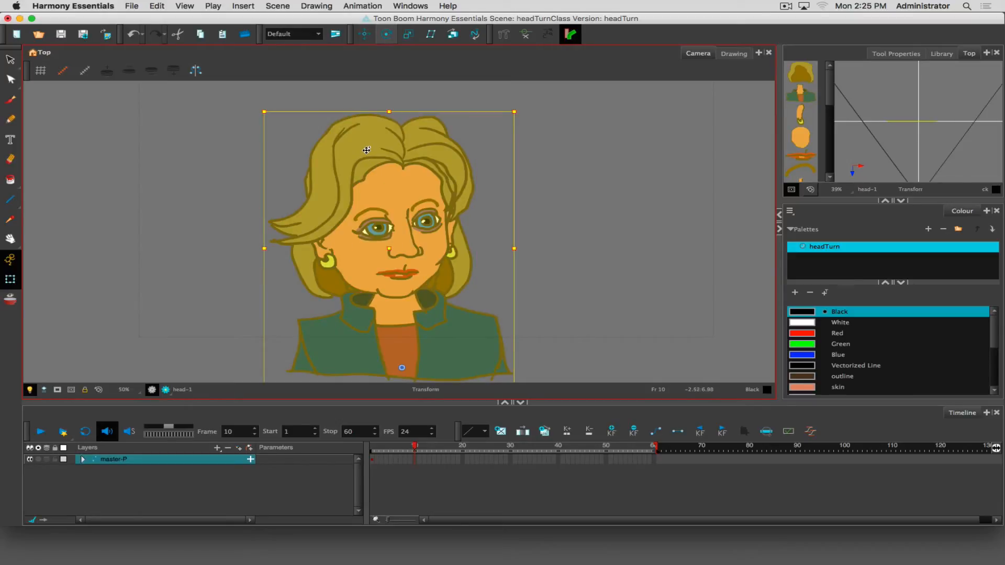
left_click(85, 459)
left_click(103, 471)
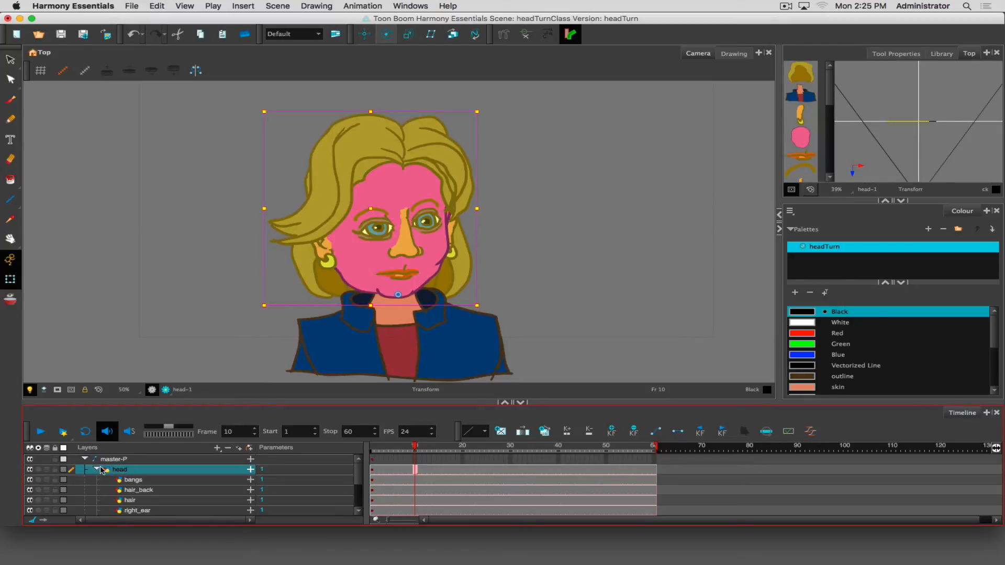
left_click(97, 469)
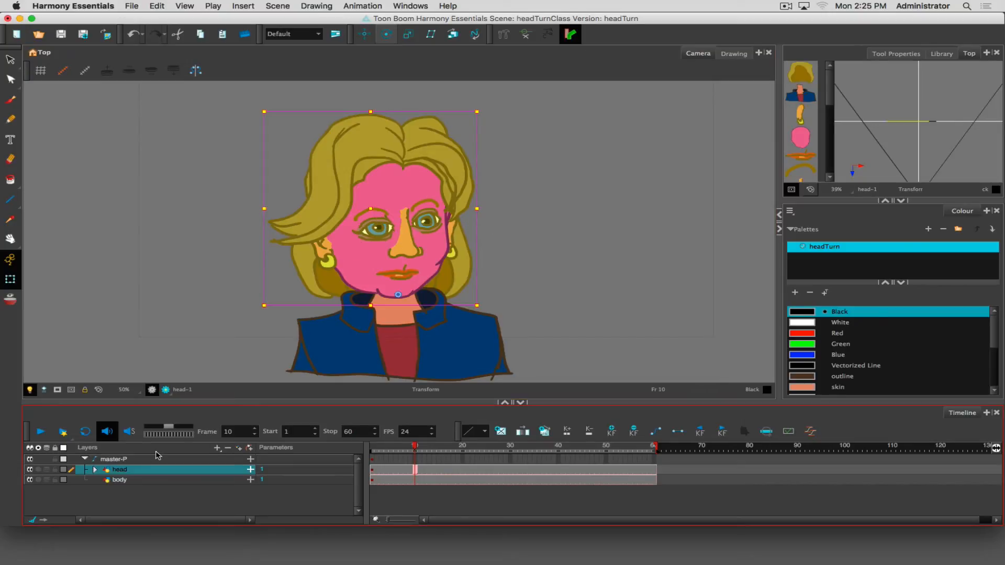
left_click(243, 237)
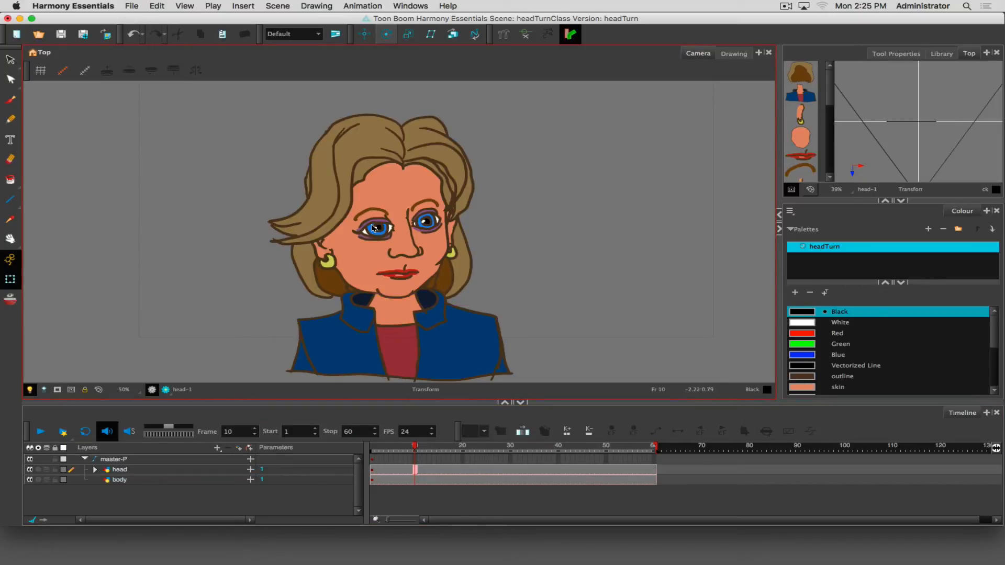
Nudge both eyebrows with their eyes, the nose and the mouth slightly to the right together on frame 10
left_click(427, 205)
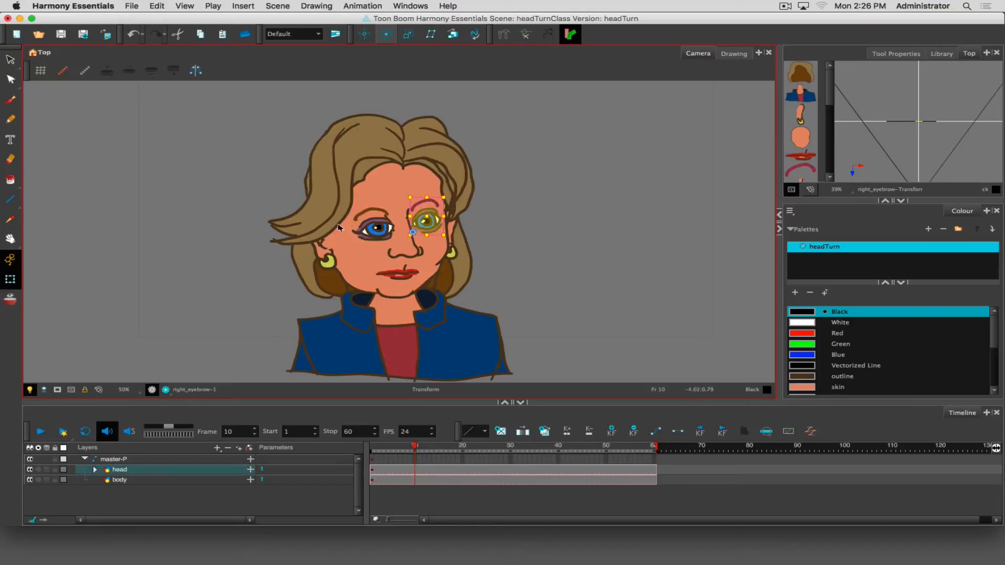
left_click(371, 212, "shift")
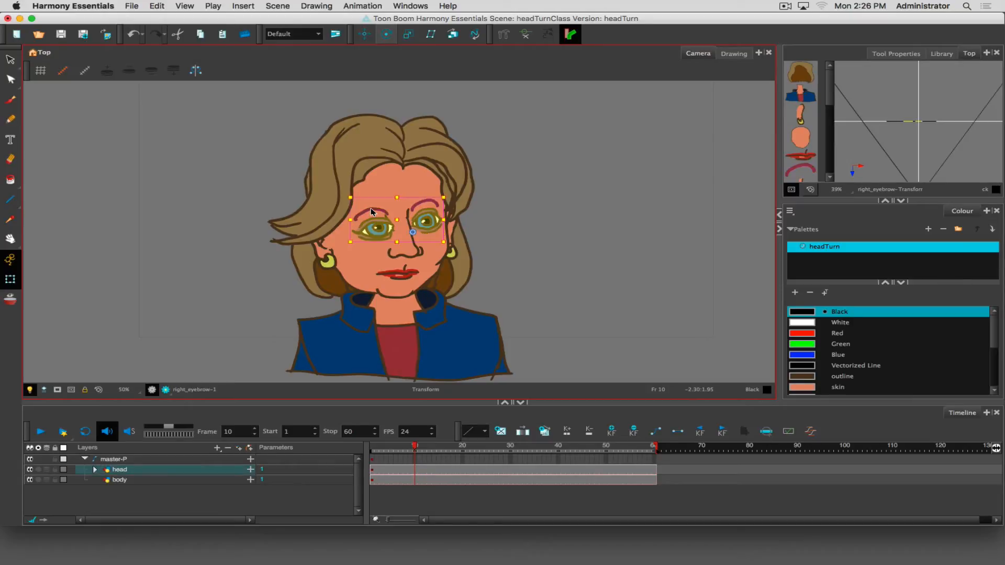
left_click(409, 251, "shift")
left_click(402, 274, "shift")
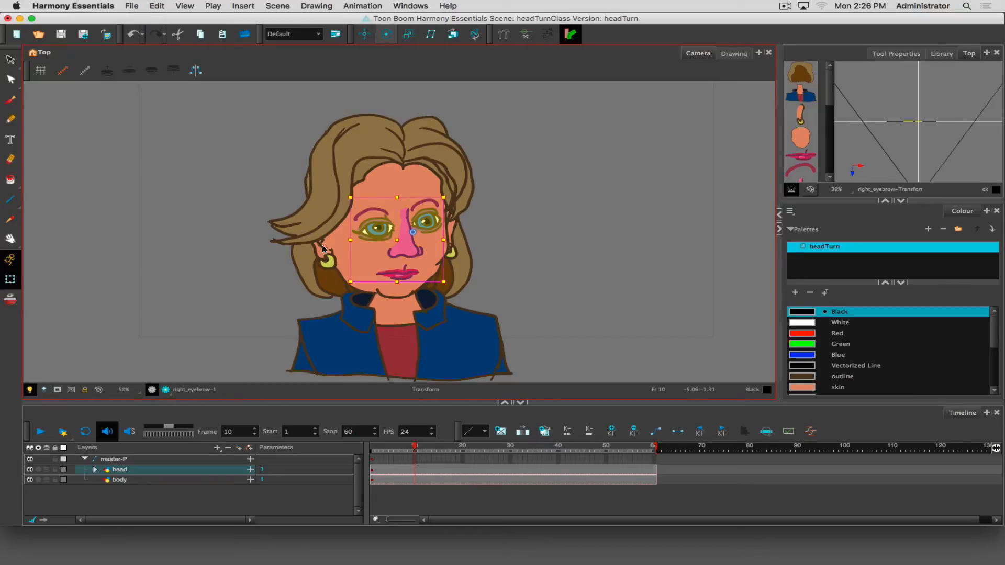
key("Right")
key("Right")
key("Right")
key("Right")
key("Right")
key("Right")
key("Right")
key("Right")
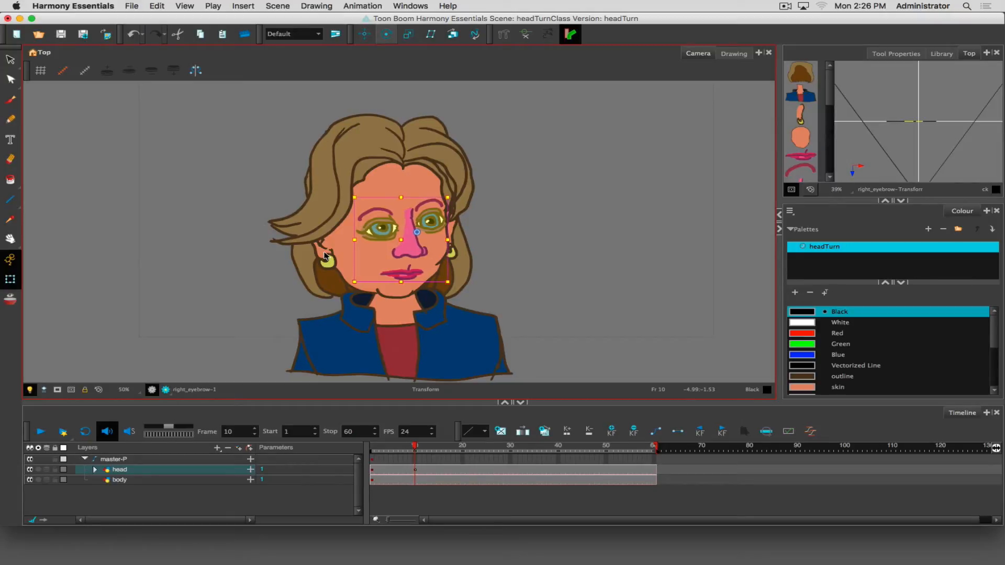
Nudge the right ear slightly to the left on frame 10 so it tucks behind the face
left_click(451, 230)
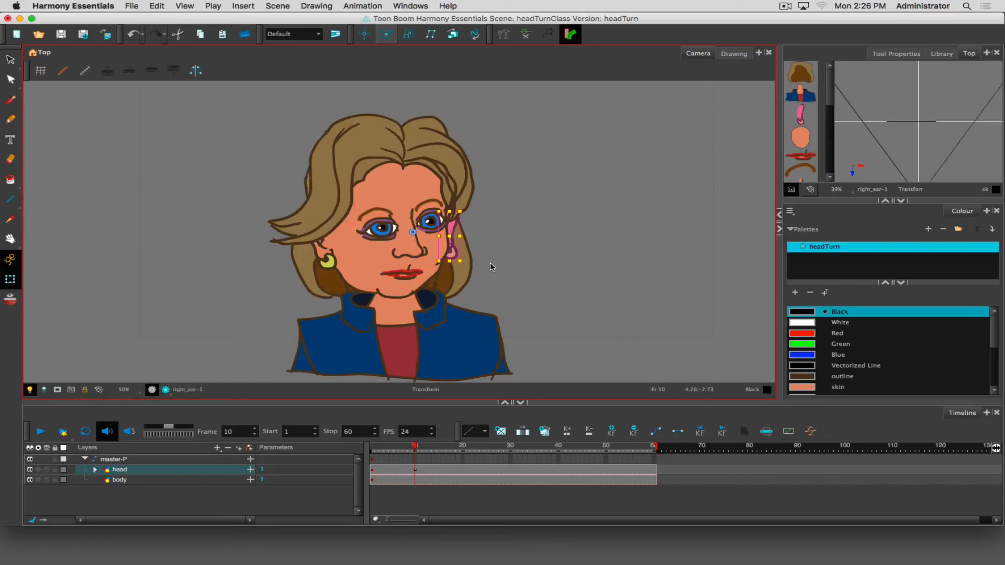
key("Left")
key("Left")
key("Left")
key("Left")
key("Left")
key("Left")
key("Left")
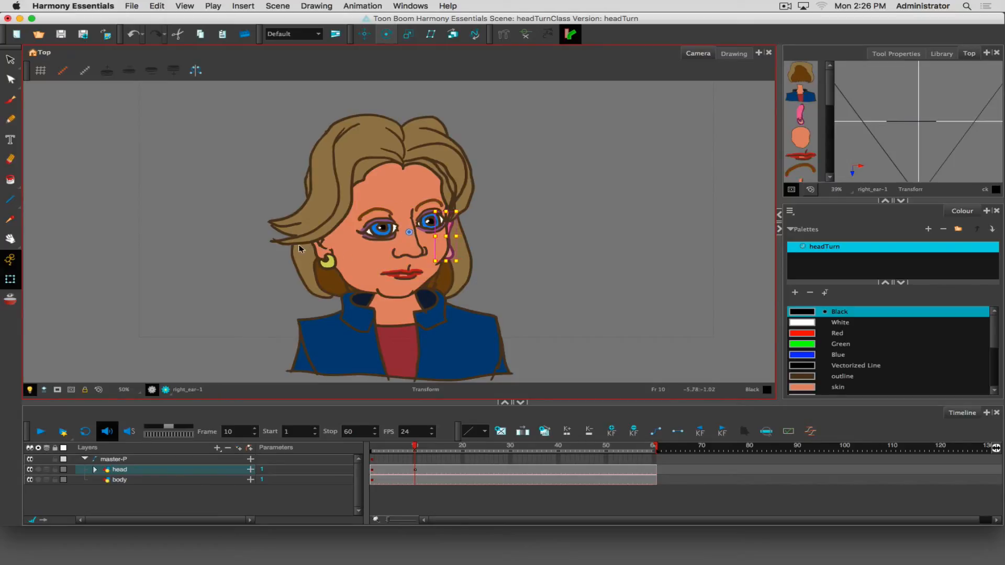
Nudge the left ear slightly to the right on frame 10, in the direction of the head turn
left_click(325, 254)
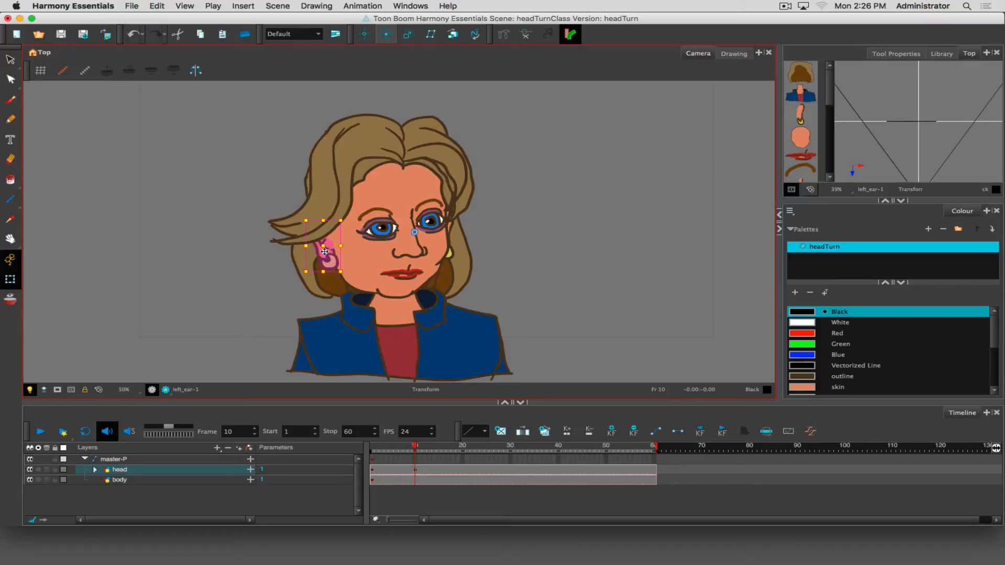
key("Right")
key("Right")
key("Right")
key("Right")
key("Right")
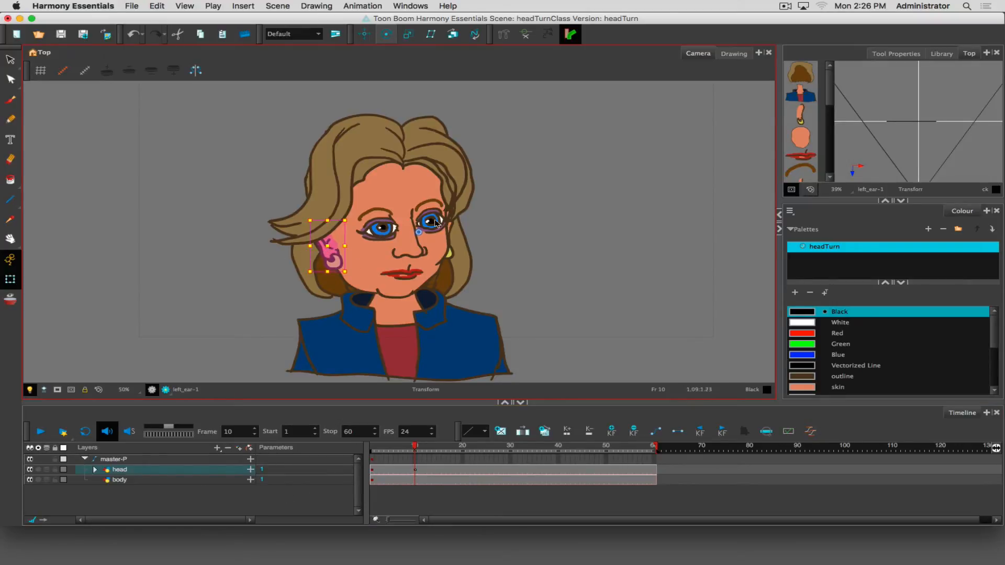
key("b")
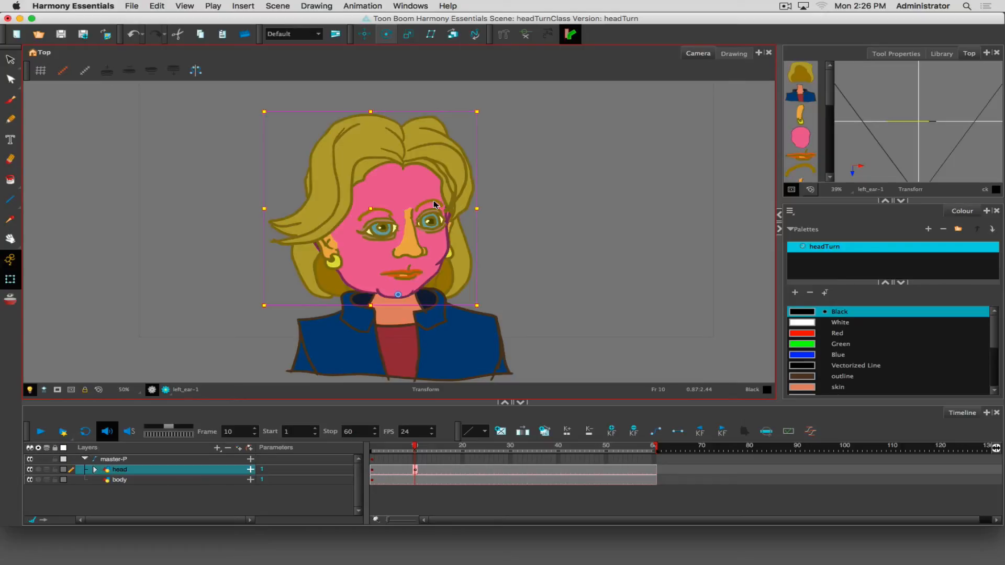
left_click(587, 211)
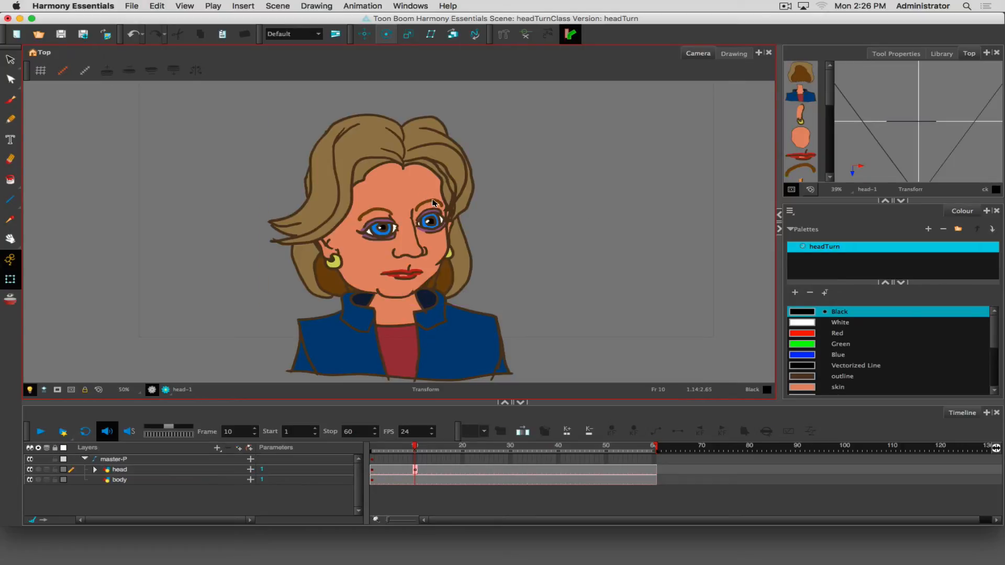
Scale the right eyebrow and its eye down slightly on frame 10 and shift them closer to the nose
left_click(433, 203)
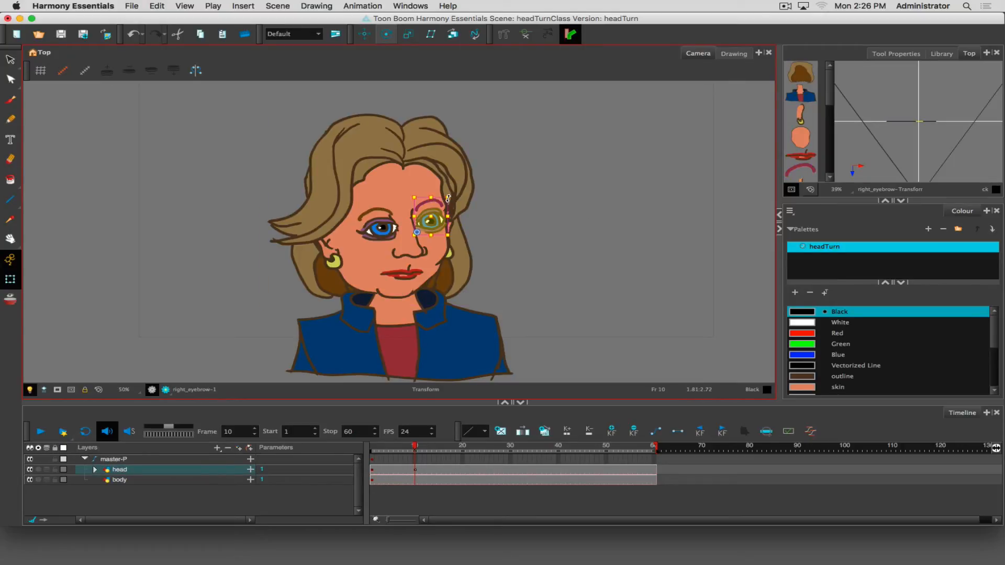
scroll(448, 198, "up", 1)
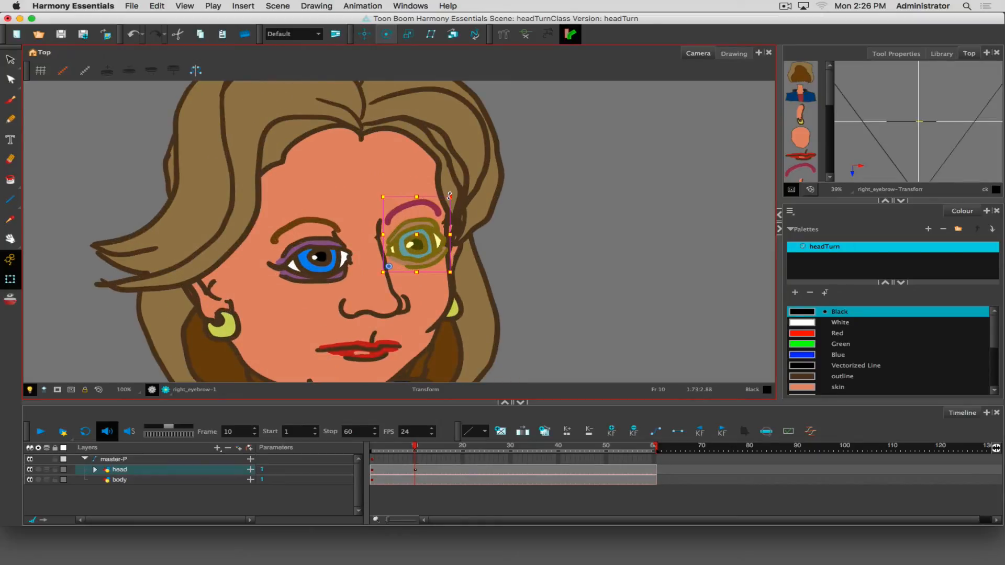
left_click_drag(450, 196, 405, 229)
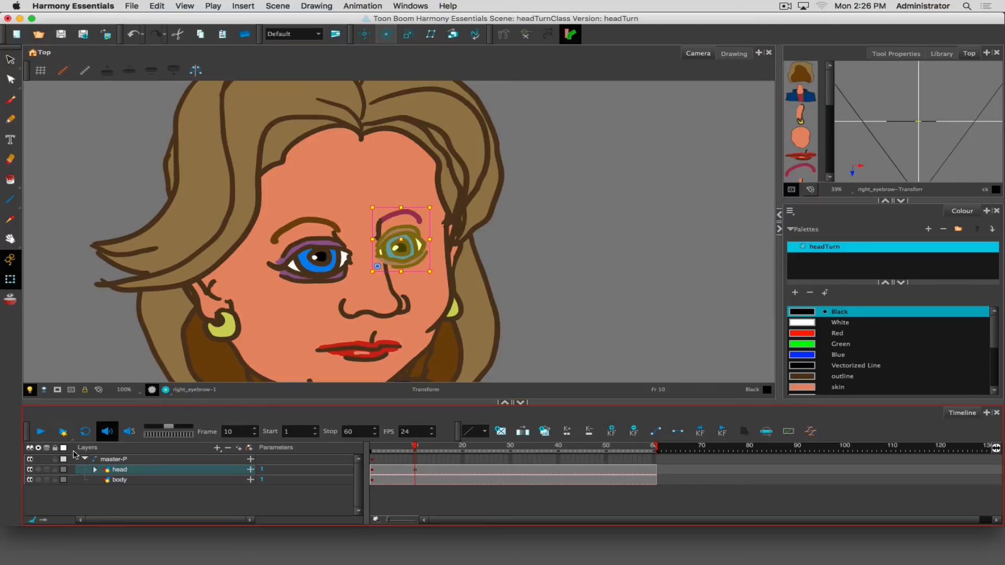
Expand the head's child layers and compare the nose and right eyebrow on frame 10 with their frame 1 pose
left_click(96, 469)
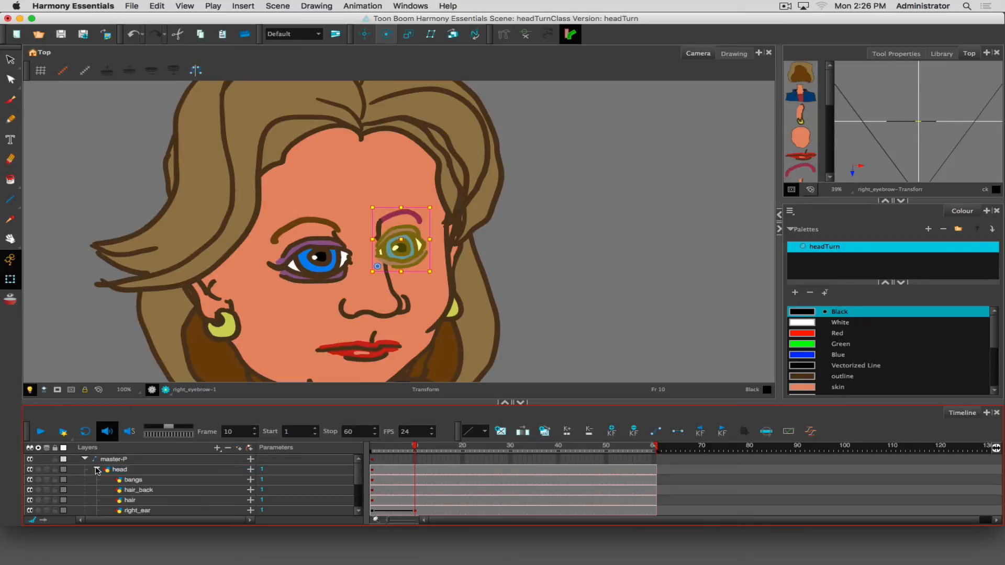
scroll(141, 492, "down", 3)
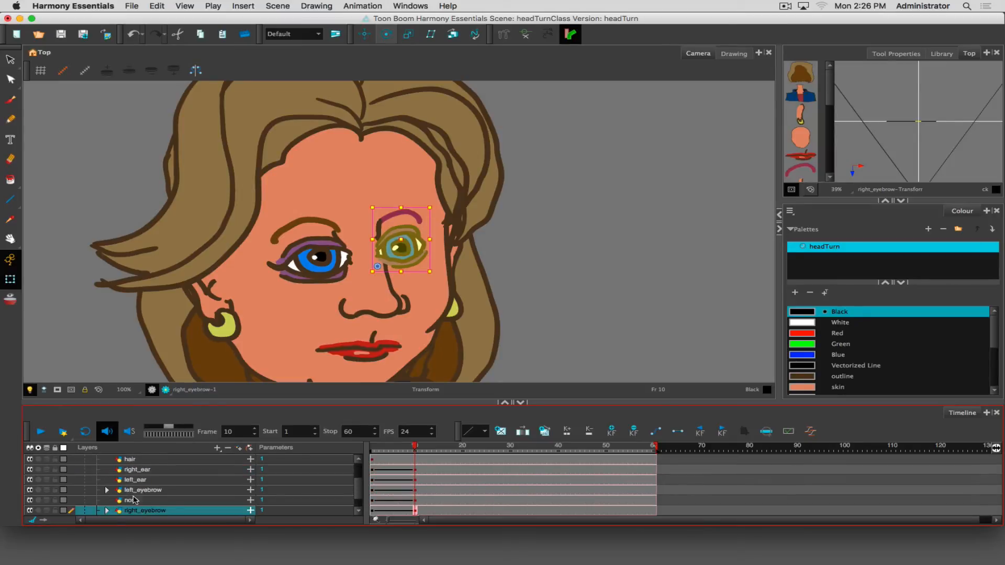
scroll(141, 491, "down", 1)
left_click(132, 481)
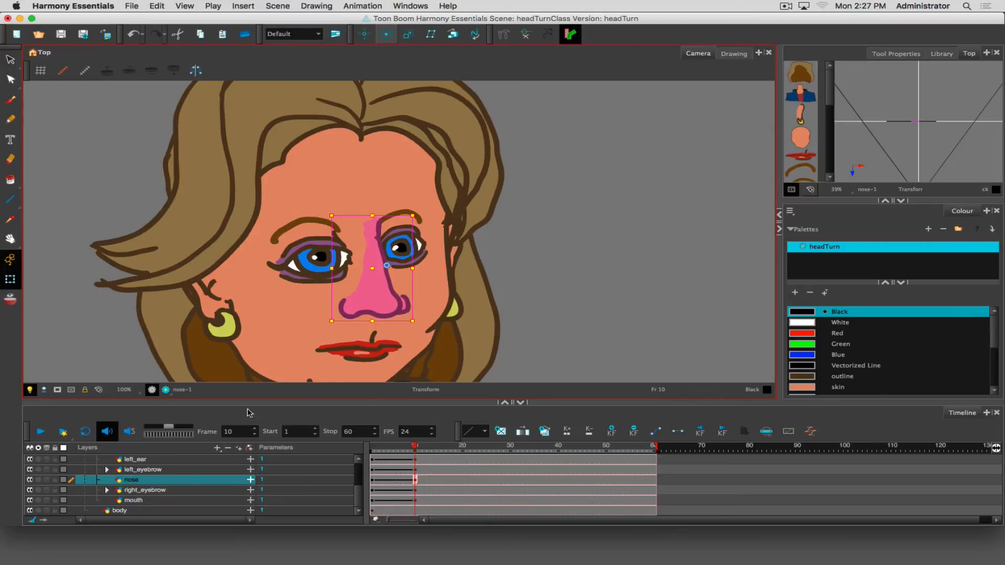
left_click_drag(418, 449, 346, 420)
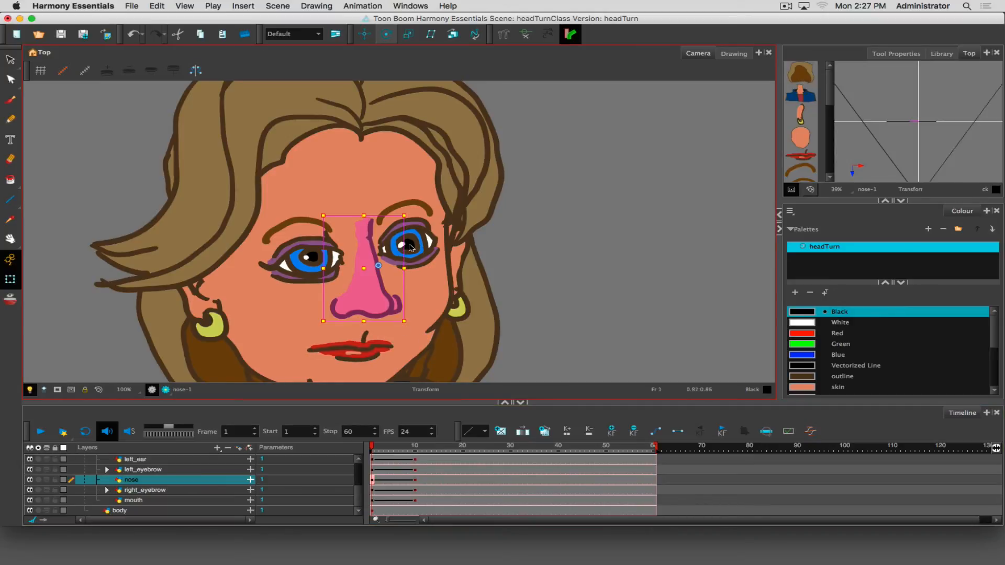
left_click(418, 205)
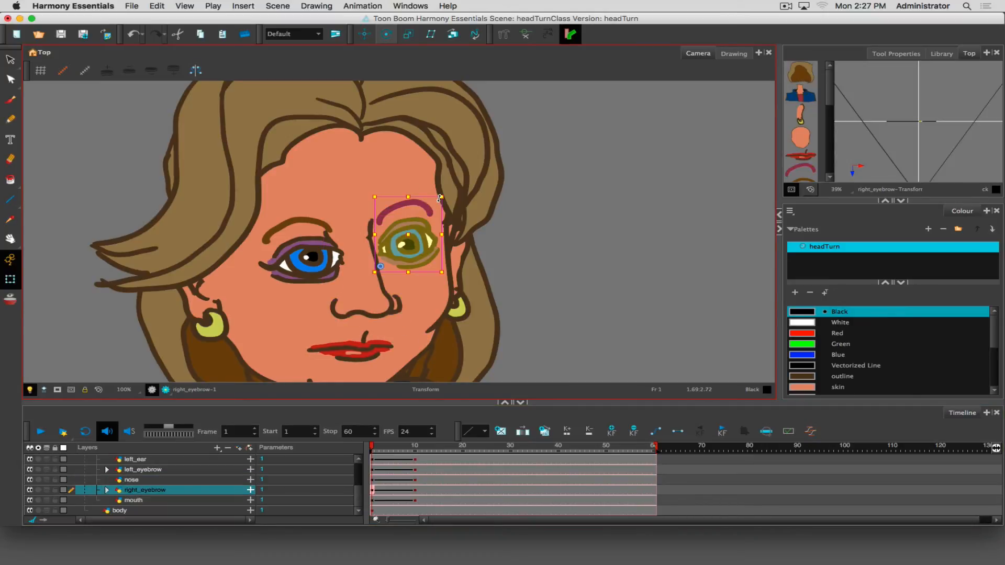
Scale the right eyebrow and its eye down slightly on frame 1, and nudge the left eyebrow toward the nose on frame 10
left_click_drag(442, 196, 432, 203)
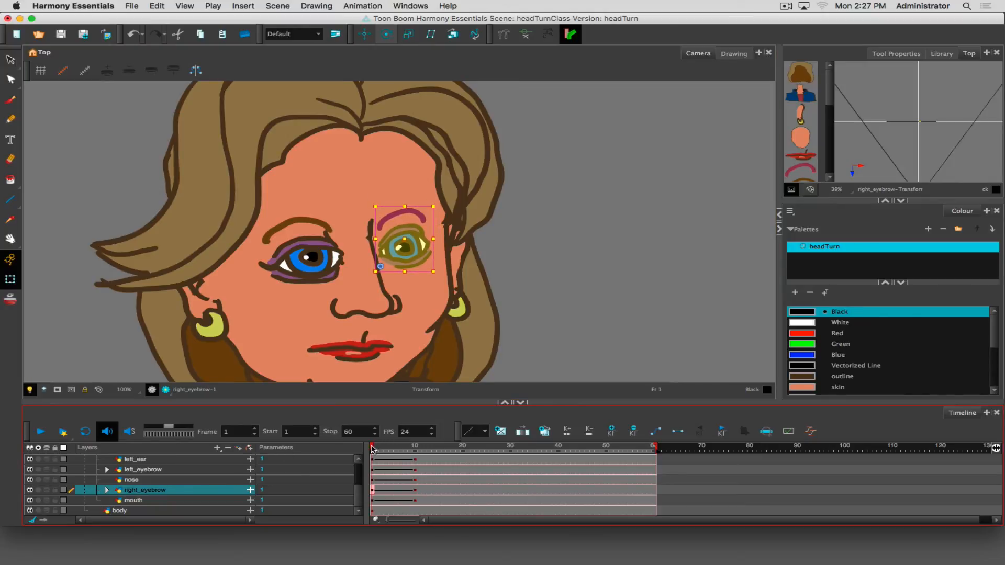
mouse_move(373, 446)
left_mouse_down()
mouse_move(434, 447)
mouse_move(371, 439)
mouse_move(437, 433)
mouse_move(417, 434)
left_mouse_up()
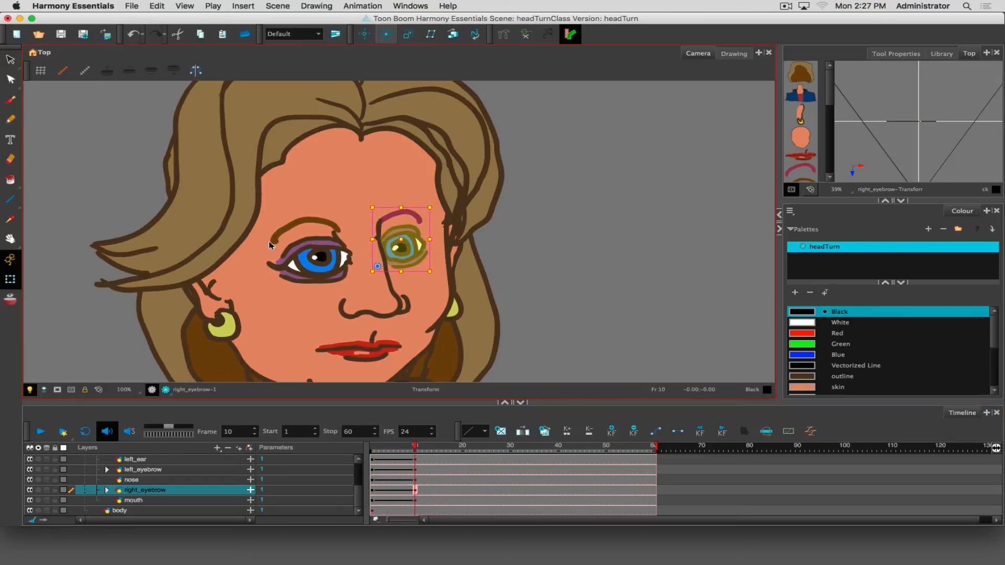
left_click(318, 225)
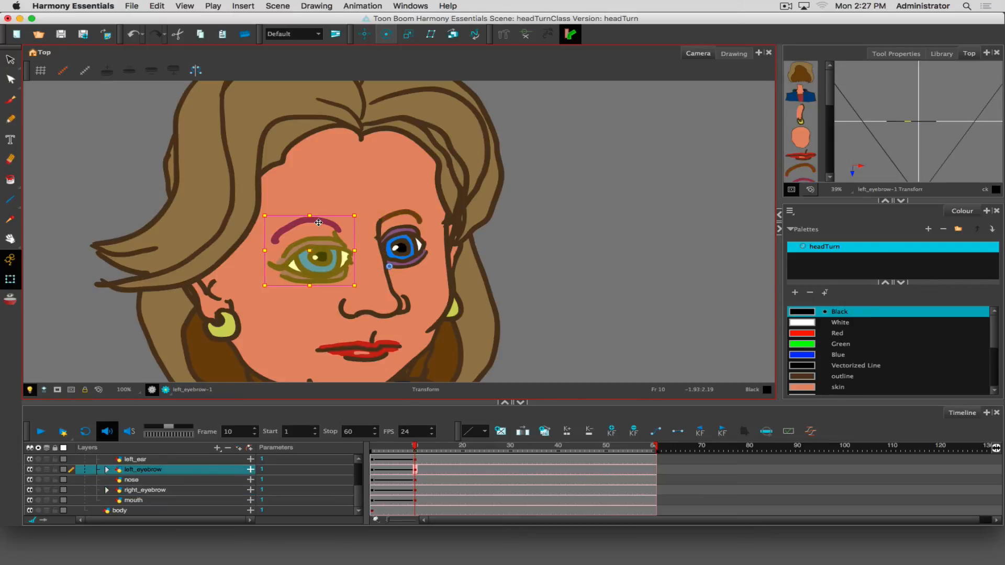
left_click_drag(318, 222, 319, 222)
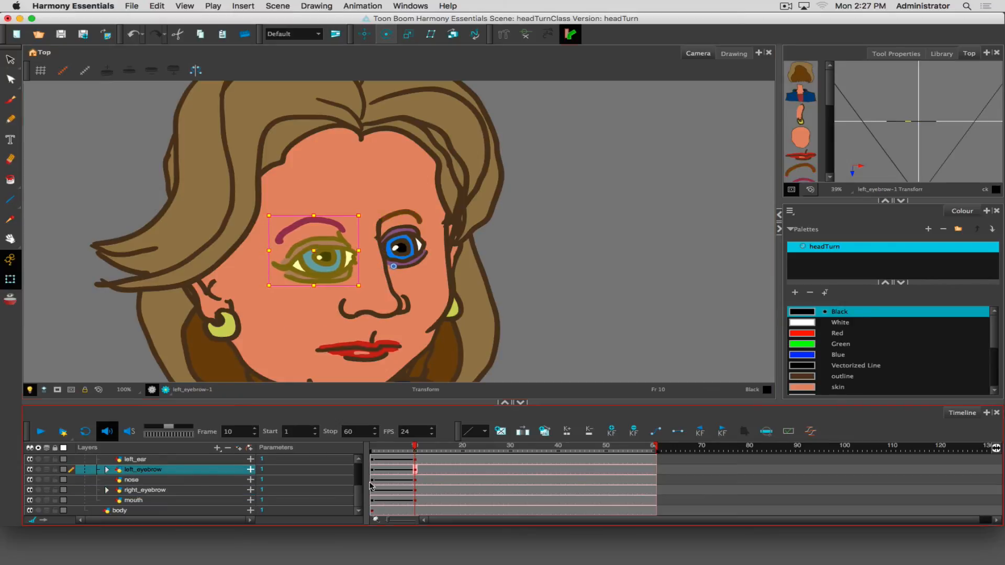
Examine the whole head turn by scrubbing through frames 1 to 14 with nothing selected
left_click_drag(415, 449, 319, 440)
scroll(311, 430, "up", 3)
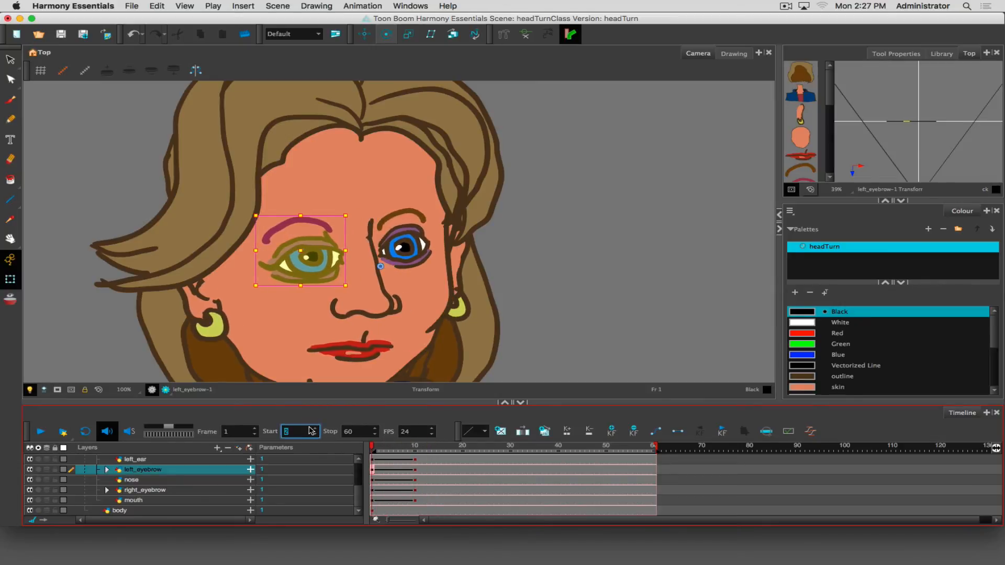
scroll(313, 270, "down", 2)
scroll(313, 271, "down", 2)
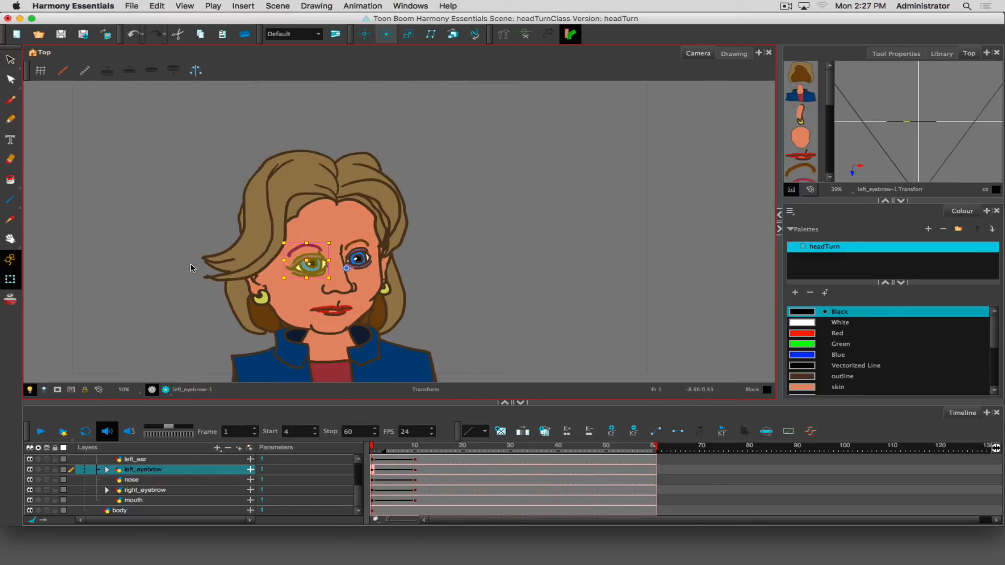
left_click(134, 251)
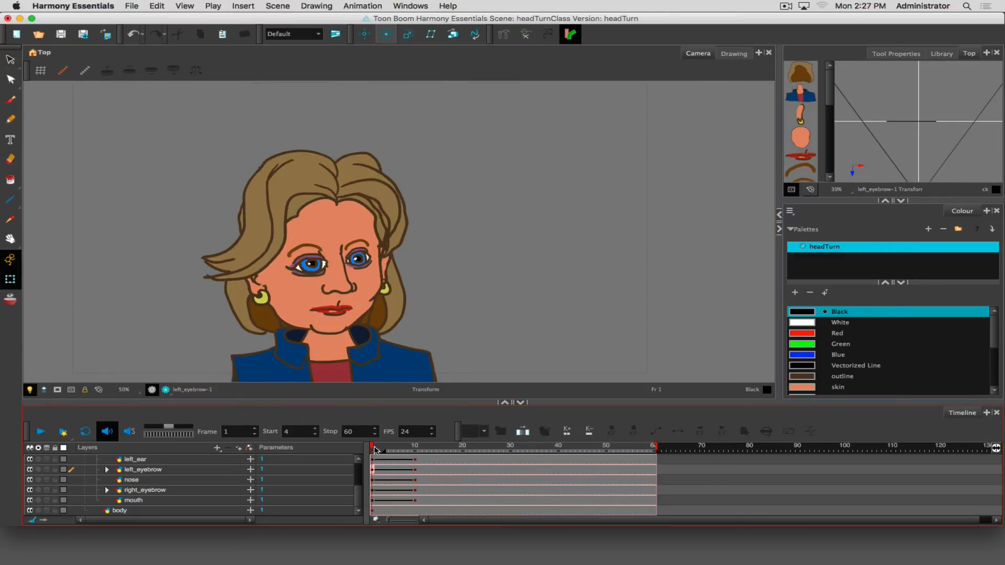
left_click_drag(373, 447, 433, 443)
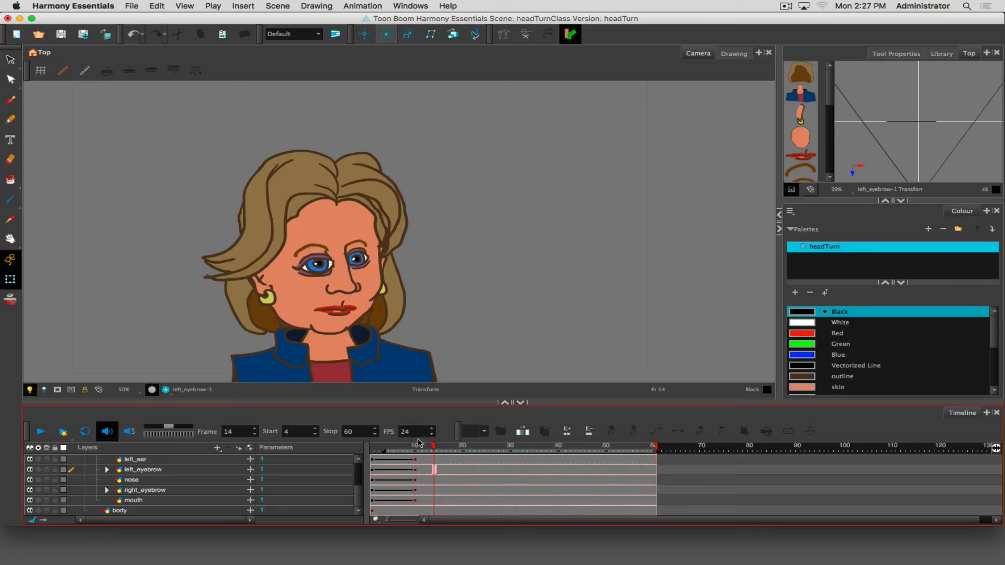
left_click(415, 445)
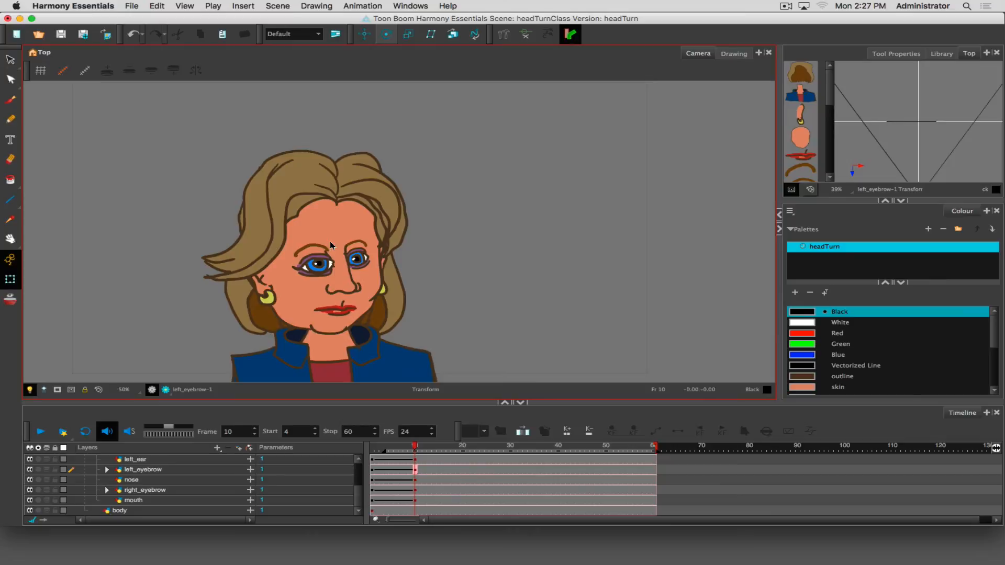
Nudge the right eyebrow and its eye slightly outward on frame 14, in the direction of the head turn
left_click(358, 244)
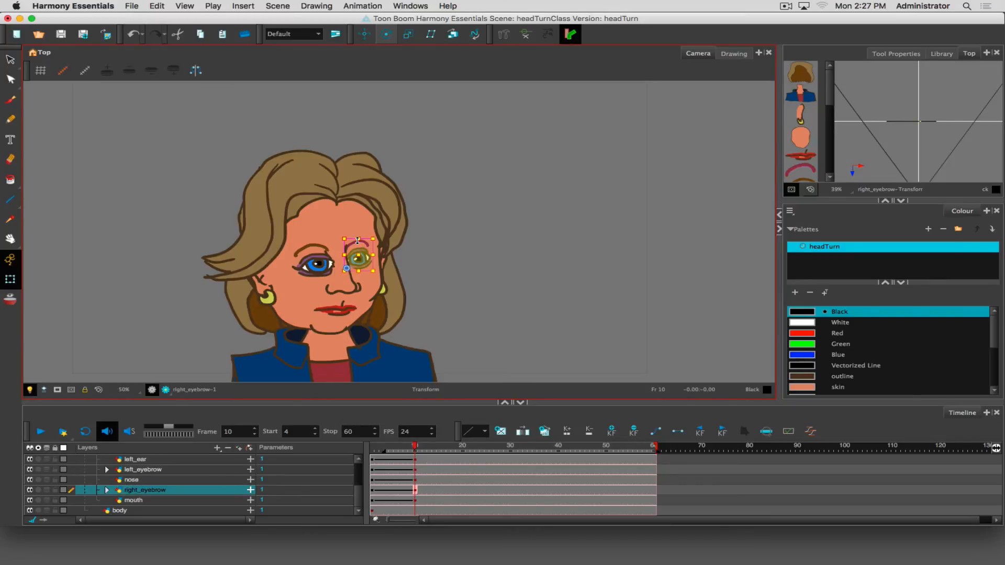
left_click(413, 446)
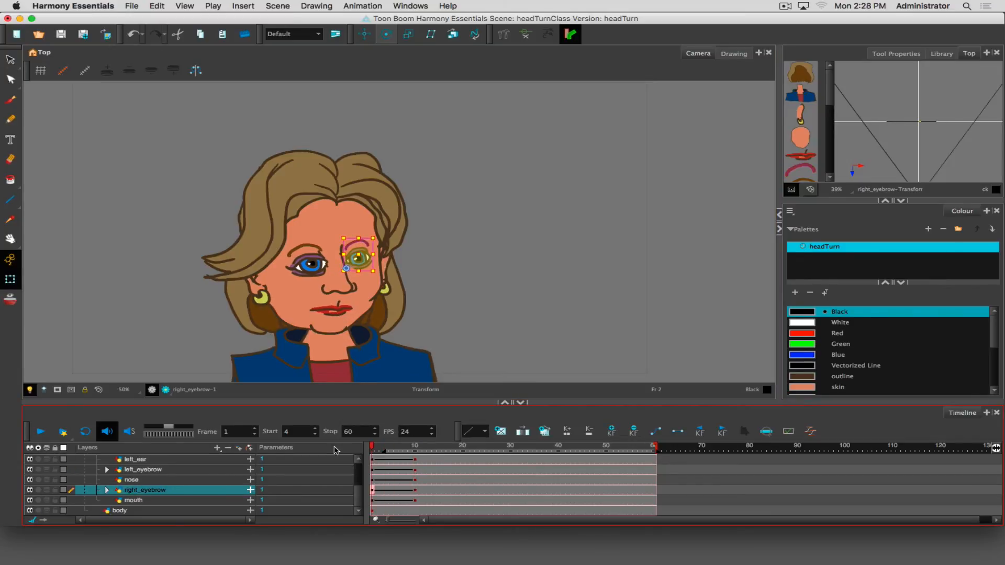
mouse_move(413, 448)
left_mouse_down()
mouse_move(454, 448)
mouse_move(372, 448)
mouse_move(443, 435)
mouse_move(343, 440)
mouse_move(427, 428)
mouse_move(368, 434)
mouse_move(446, 436)
mouse_move(320, 431)
mouse_move(434, 431)
left_mouse_up()
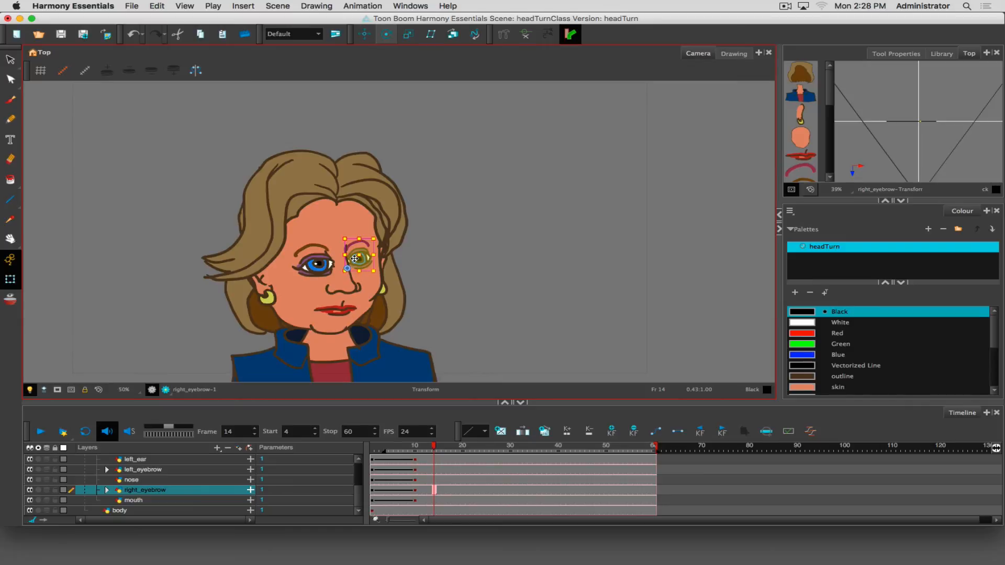
left_click_drag(355, 259, 355, 259)
Narrow the bangs slightly from their outer side on frame 14 and nudge them in the direction of the head turn
left_click(262, 207)
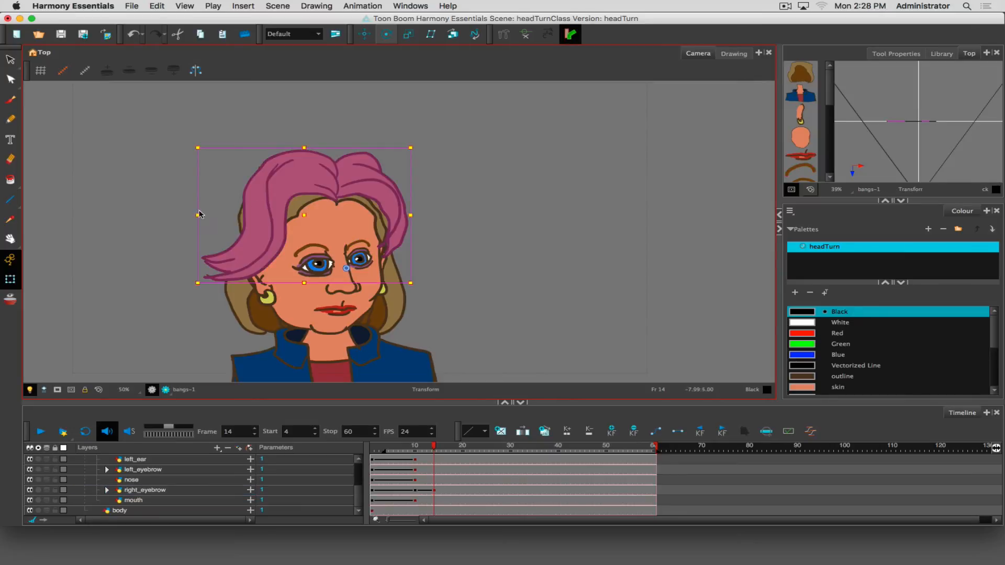
left_click_drag(198, 215, 204, 215)
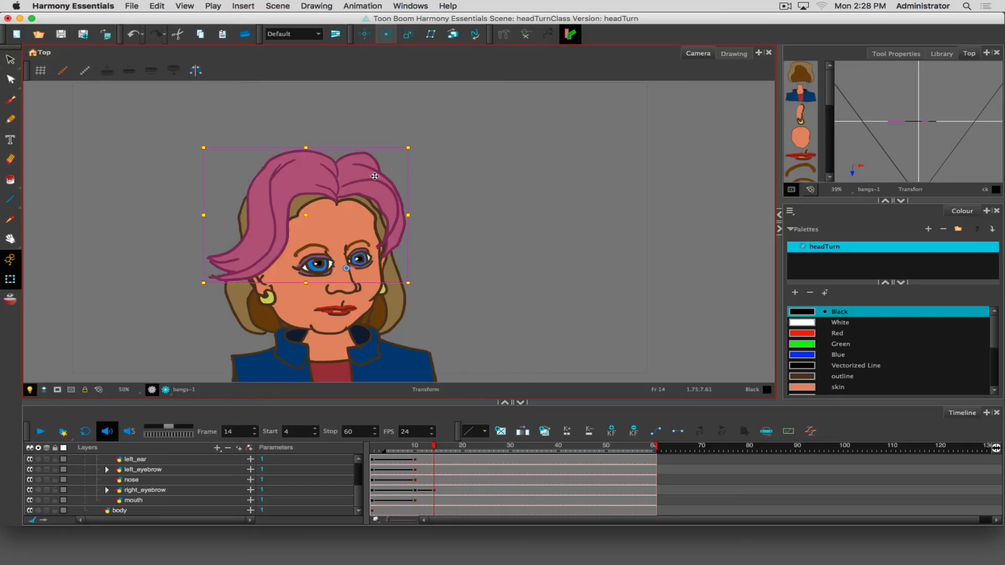
left_click_drag(374, 177, 375, 177)
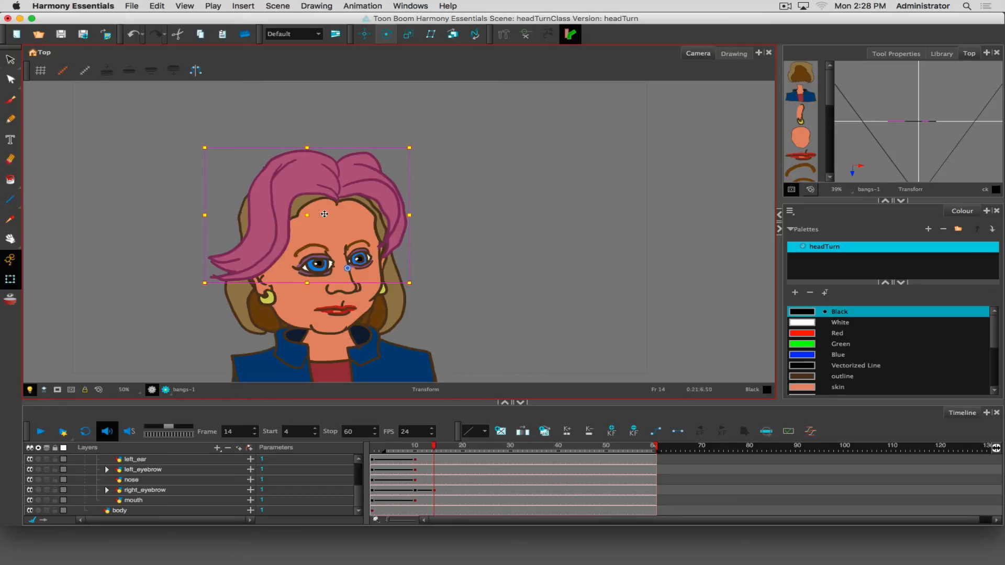
Nudge the back hair slightly opposite to the head turn on frame 14 and review the motion from frame 1 to 20
left_click(239, 306)
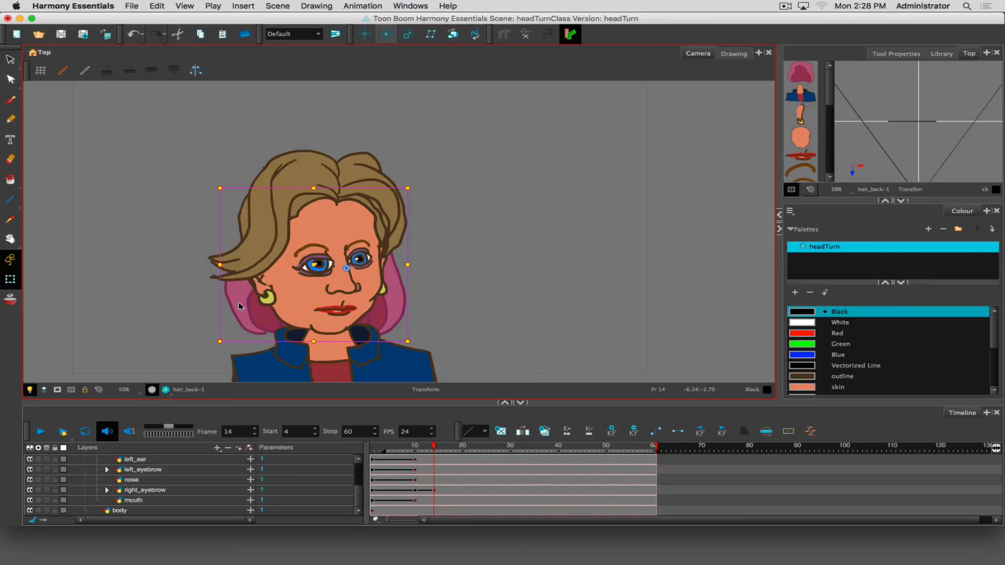
left_click_drag(238, 306, 237, 306)
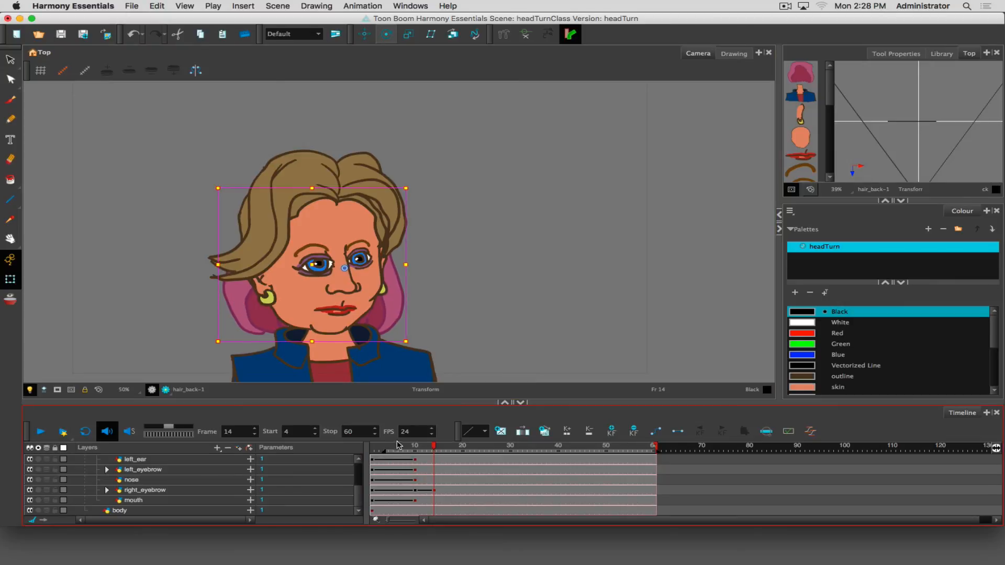
mouse_move(419, 449)
left_mouse_down()
mouse_move(491, 451)
mouse_move(381, 450)
left_mouse_up()
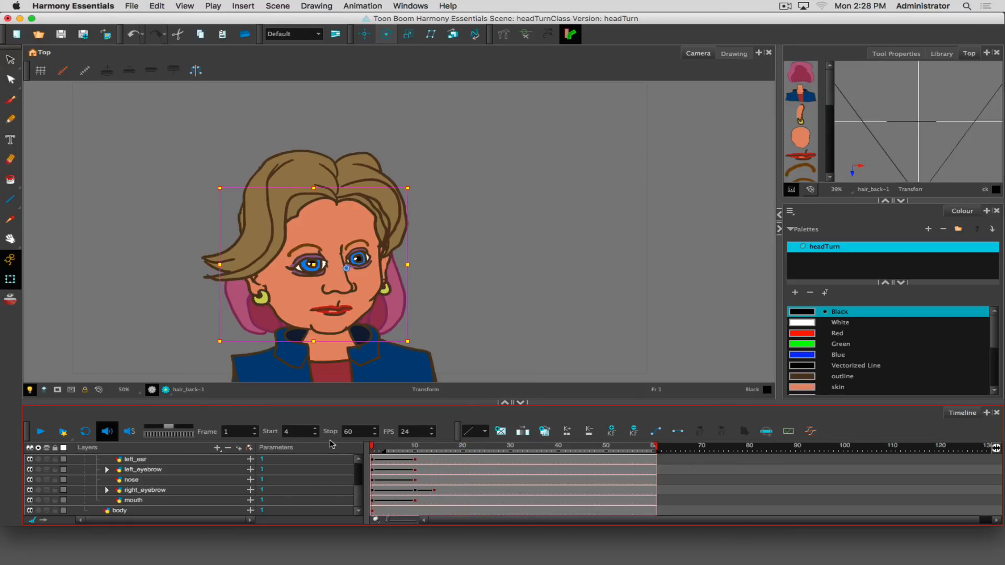
mouse_move(326, 433)
left_mouse_down()
mouse_move(458, 428)
mouse_move(275, 428)
mouse_move(463, 437)
left_mouse_up()
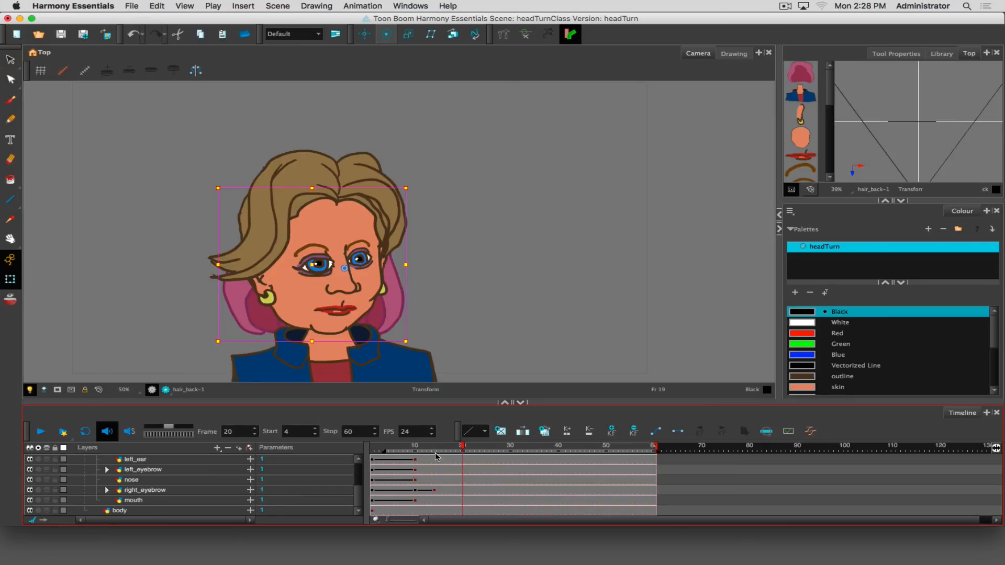
Collapse the master-P peg and add keyframes for the whole character at frames 14, 20 and 30
scroll(104, 466, "up", 5)
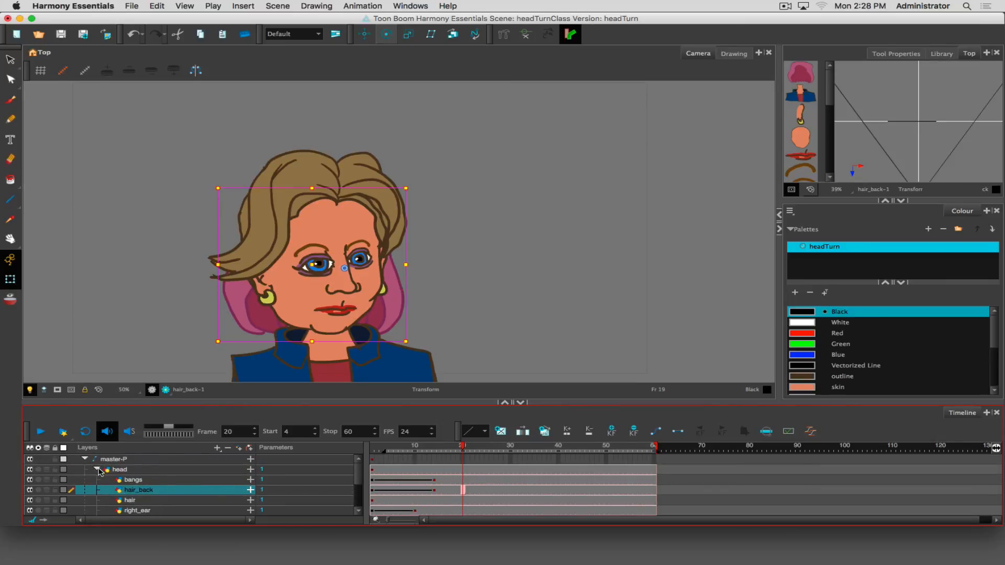
left_click(86, 460)
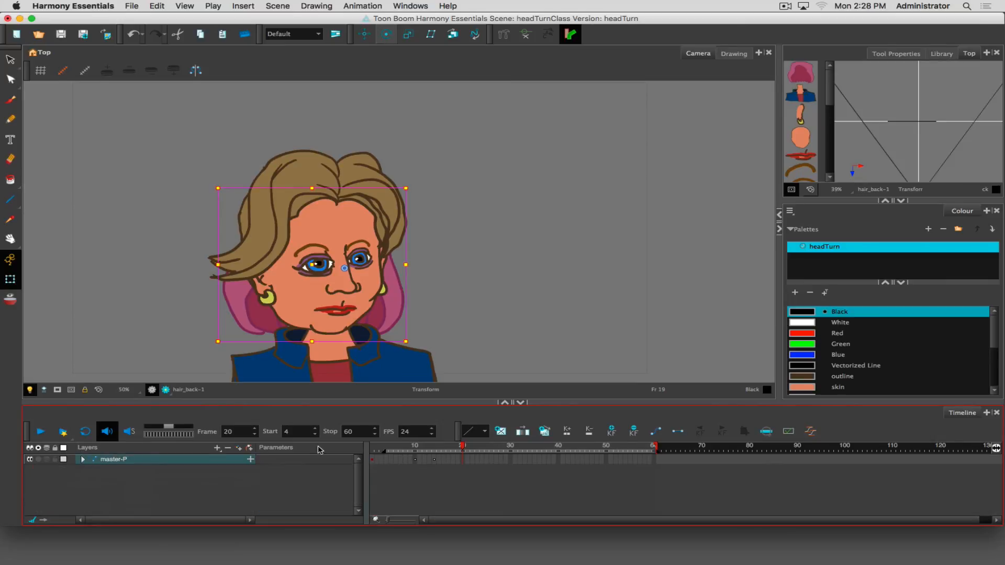
left_click(435, 460)
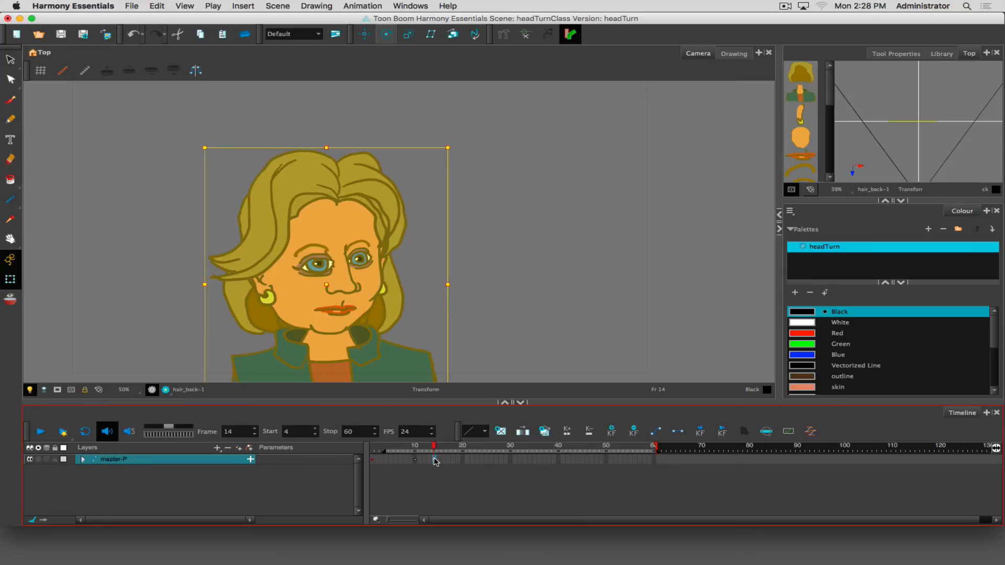
key("F6")
left_click(463, 460)
mouse_move(463, 449)
left_mouse_down()
mouse_move(502, 442)
mouse_move(334, 436)
mouse_move(509, 438)
left_mouse_up()
left_click(511, 460)
key("F6")
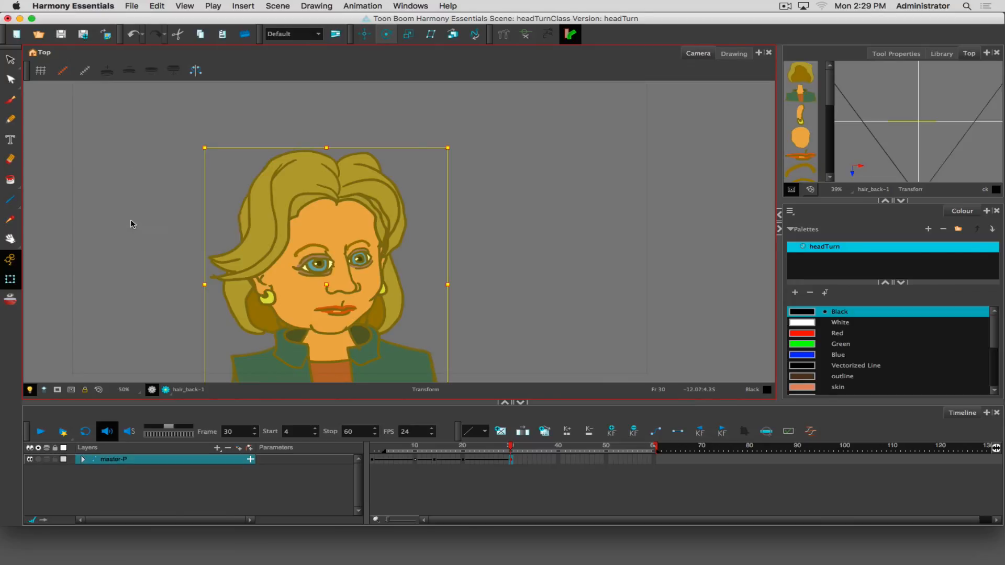
Try shifting the left eyebrow and its eye away from the nose on frame 30
left_click(130, 248)
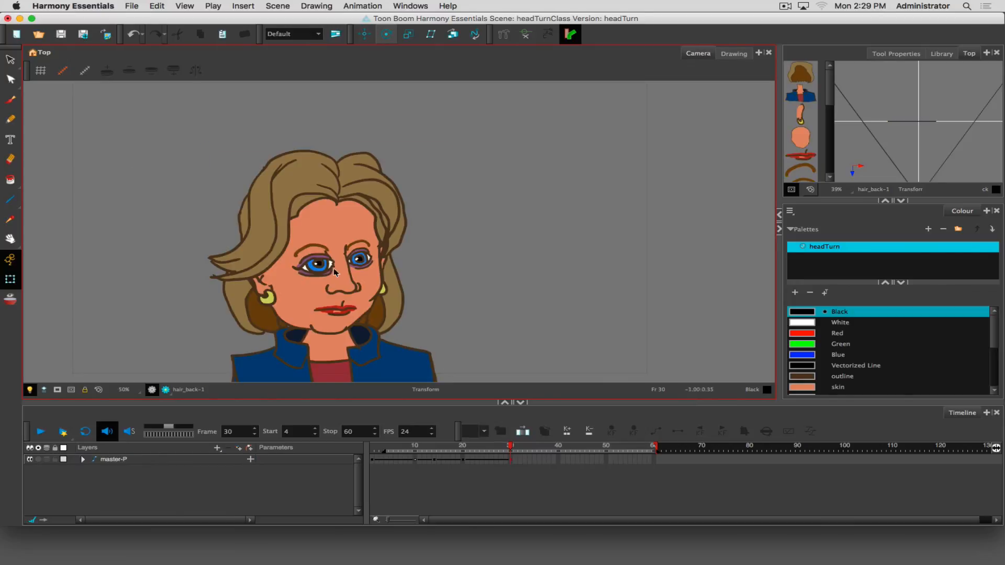
left_click(315, 248)
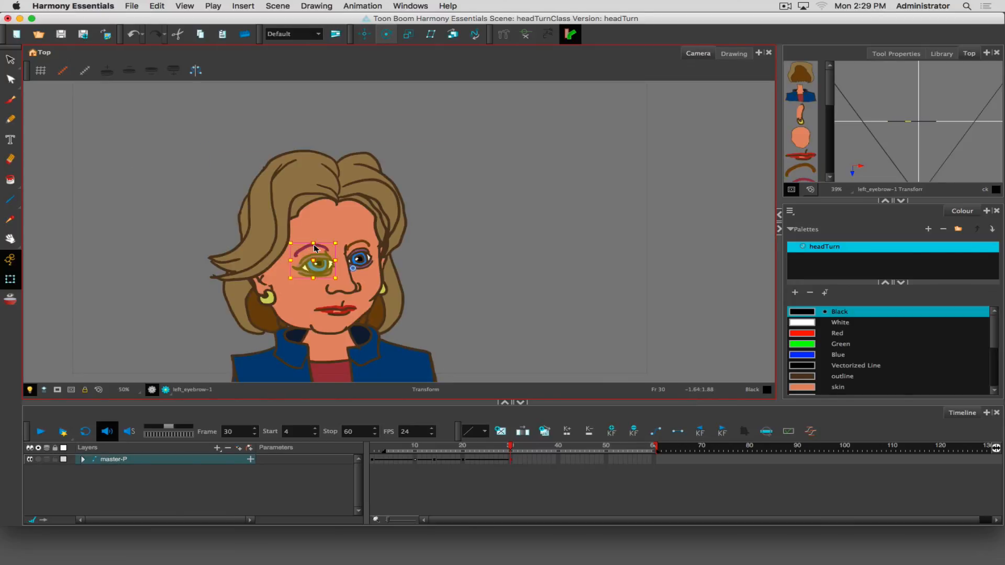
left_click_drag(315, 248, 311, 249)
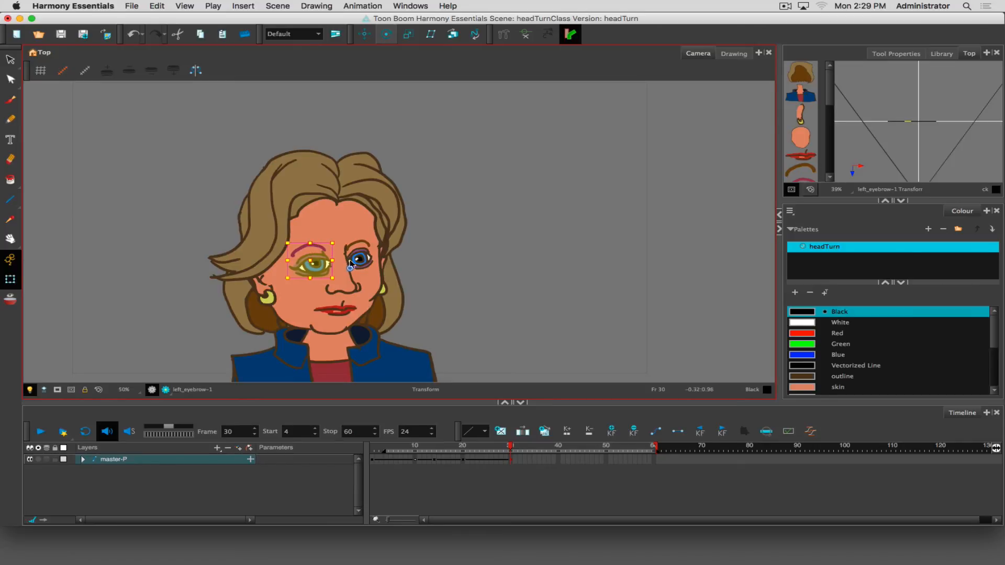
left_click(348, 291)
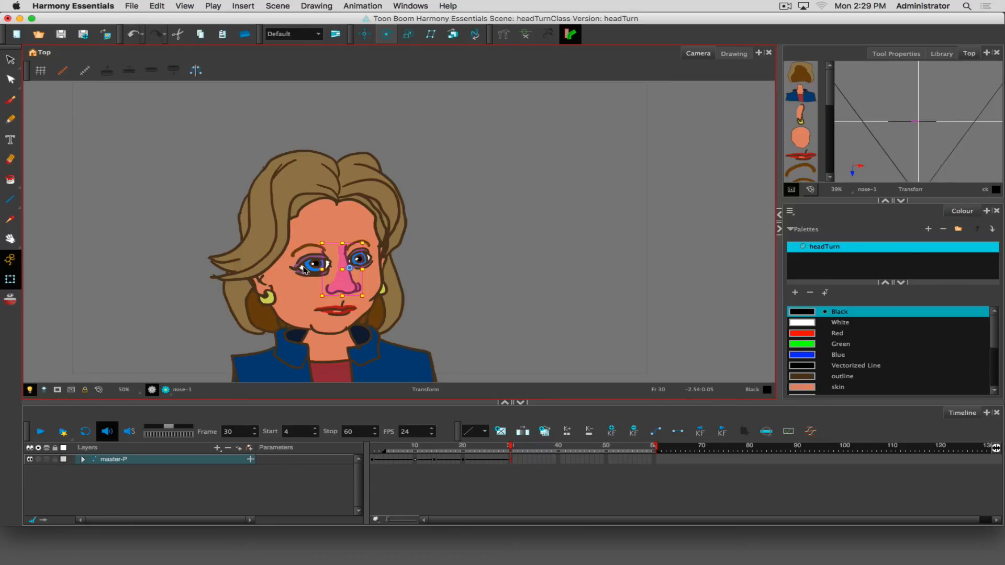
key("super+z")
key("super+z")
key("super+z")
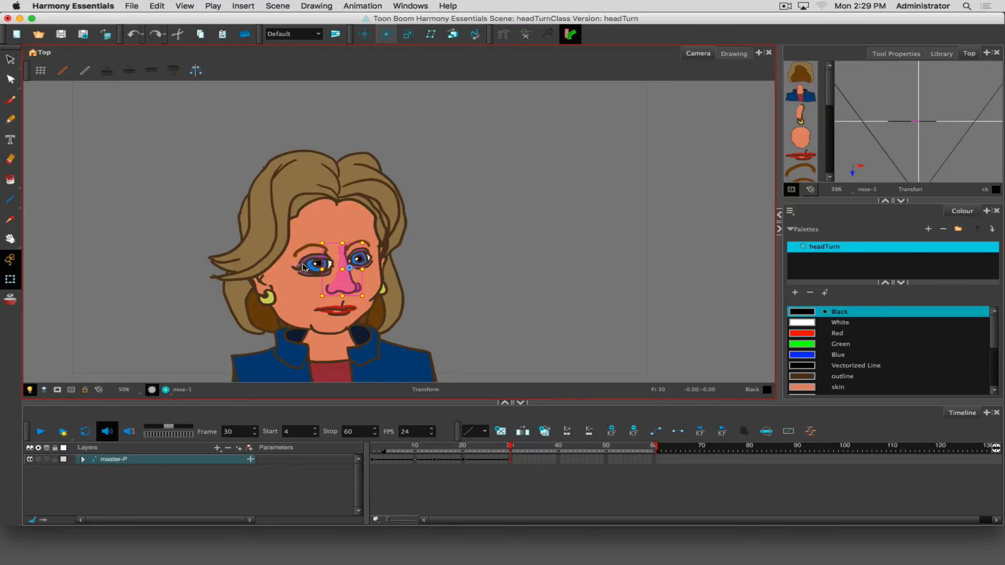
Add the keyframe for the whole character on the collapsed master-P peg at frame 30 again
left_click(507, 474)
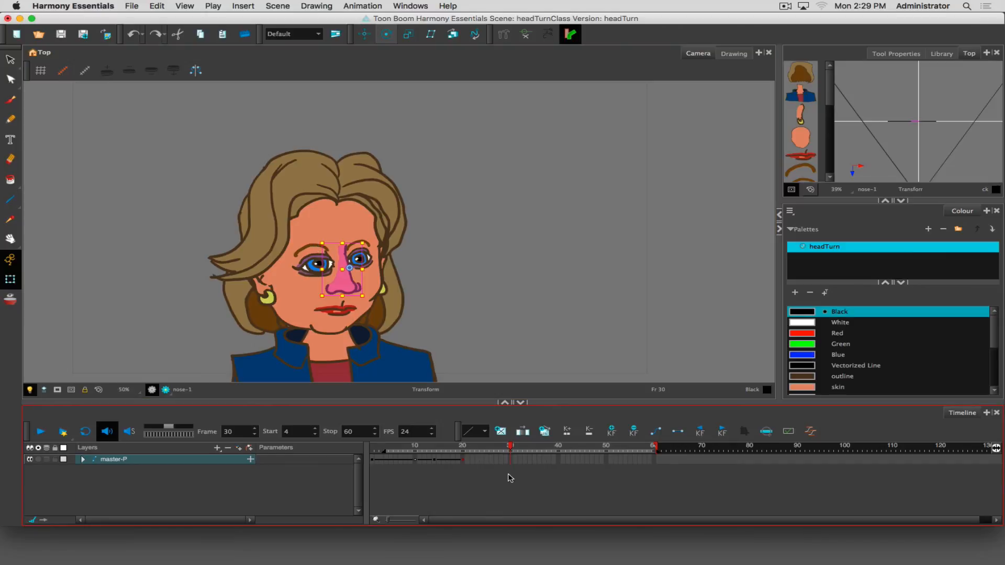
left_click(512, 460)
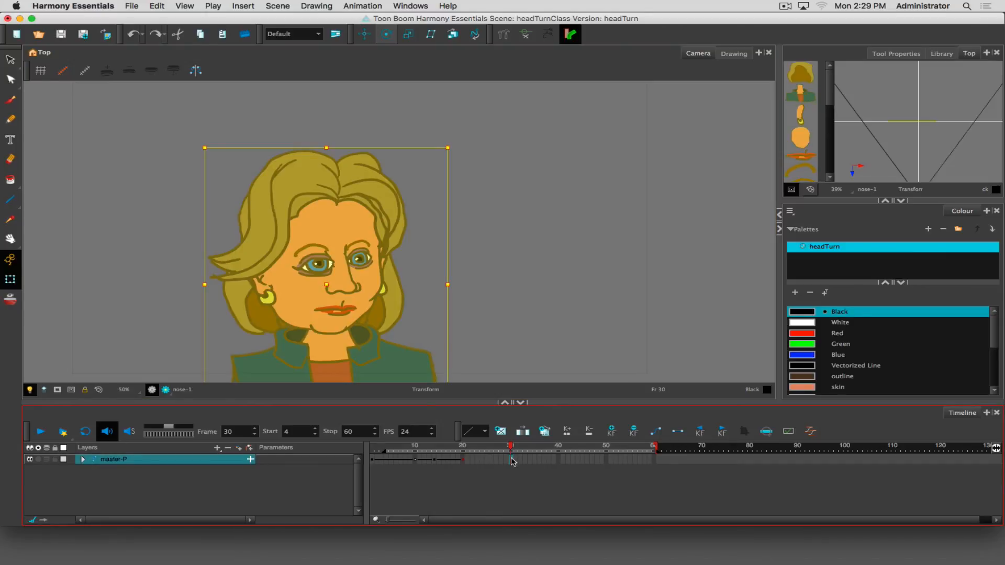
key("F6")
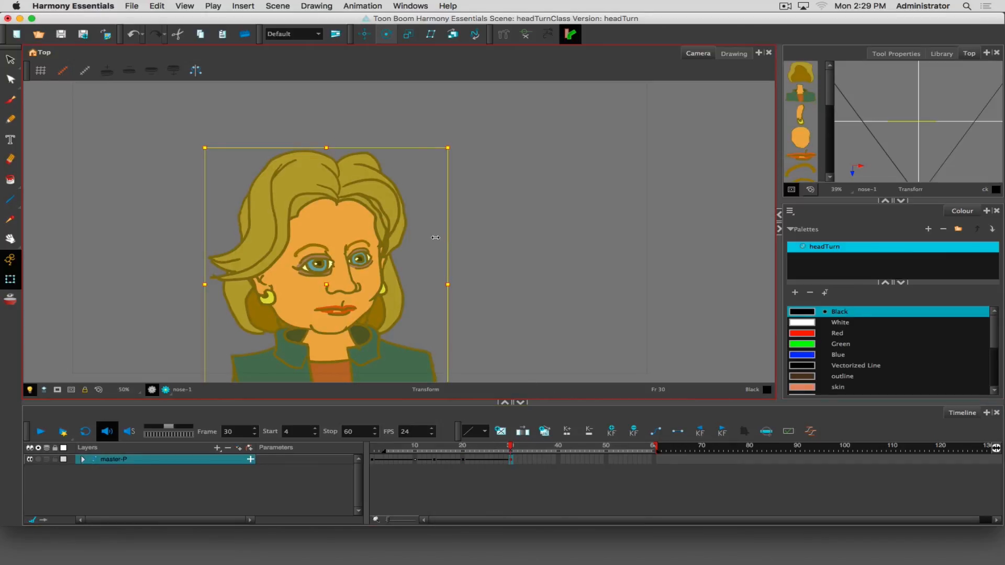
left_click(486, 272)
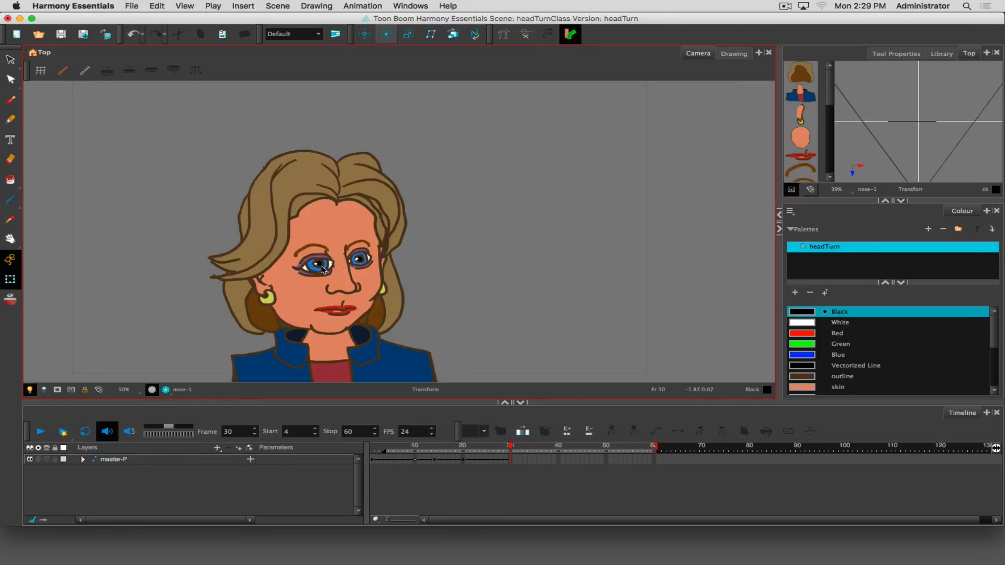
Try sliding the nose sideways toward the far cheek on frame 30 and return it to its starting position
left_click(348, 278)
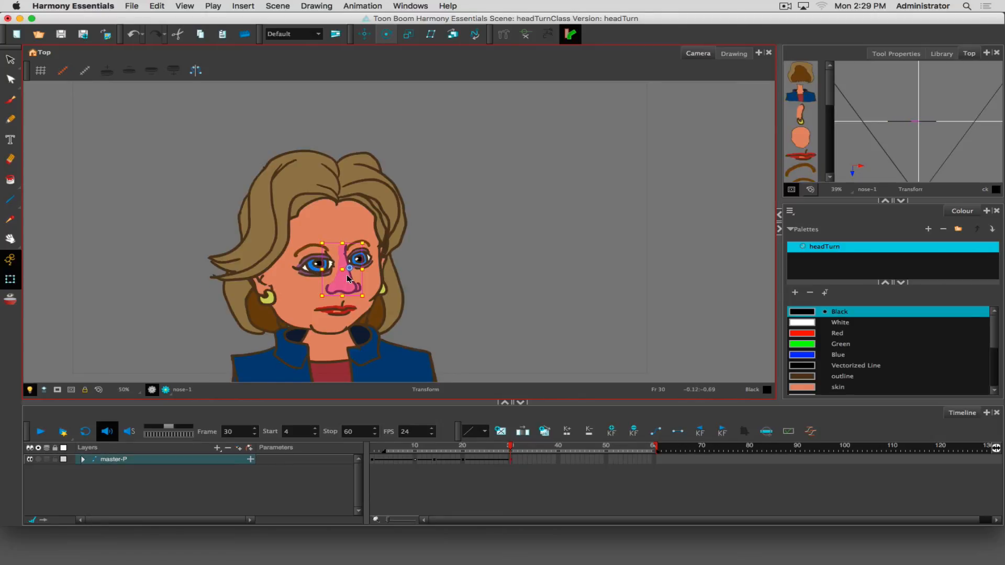
key("Right")
key("Right")
key("Right")
key("Right")
key("Right")
key("Right")
key("Right")
key("Right")
key("Right")
key("Right")
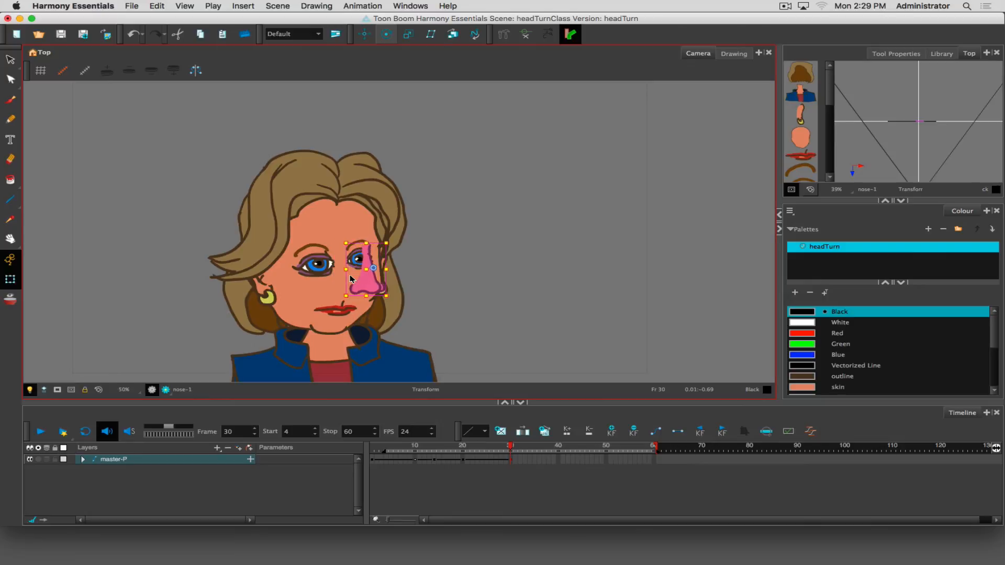
key("Left")
key("Left")
key("Left")
key("Left")
key("Left")
key("Left")
key("Left")
key("Left")
key("Left")
key("Left")
key("Right")
key("Right")
key("Right")
key("Right")
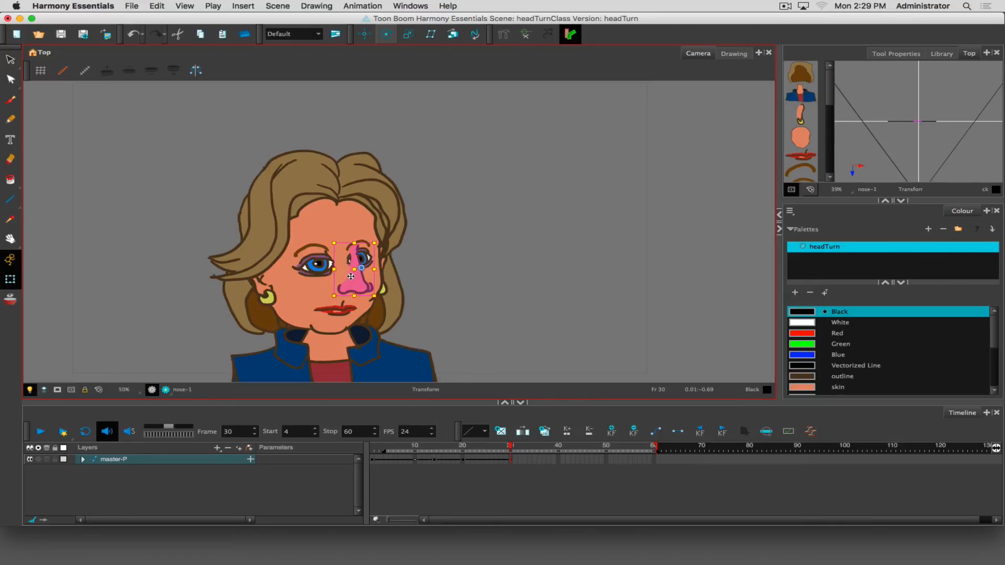
key("Left")
key("Left")
key("Left")
key("Left")
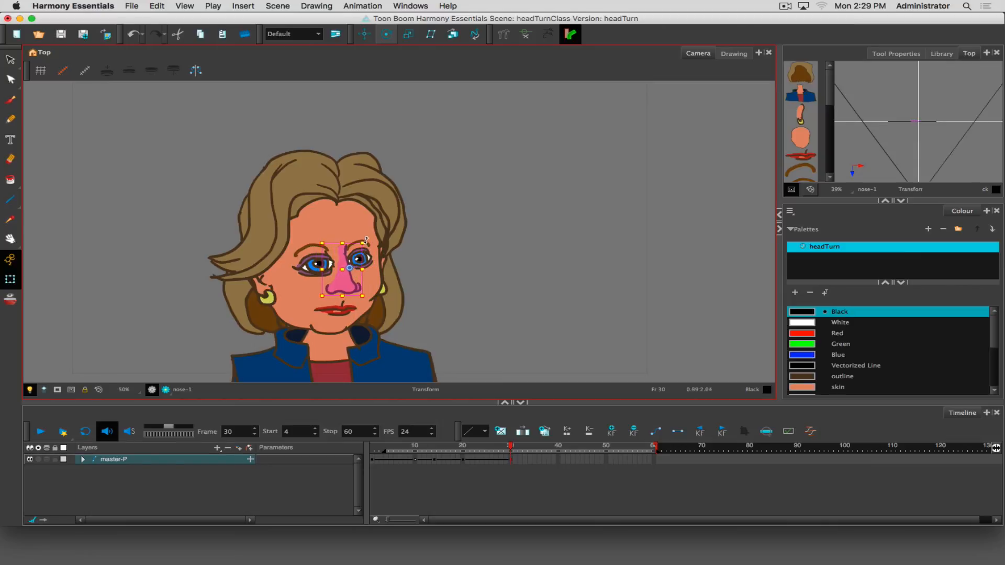
Shift the right eyebrow and its eye outward toward the edge of the face on frame 30
left_click(490, 237)
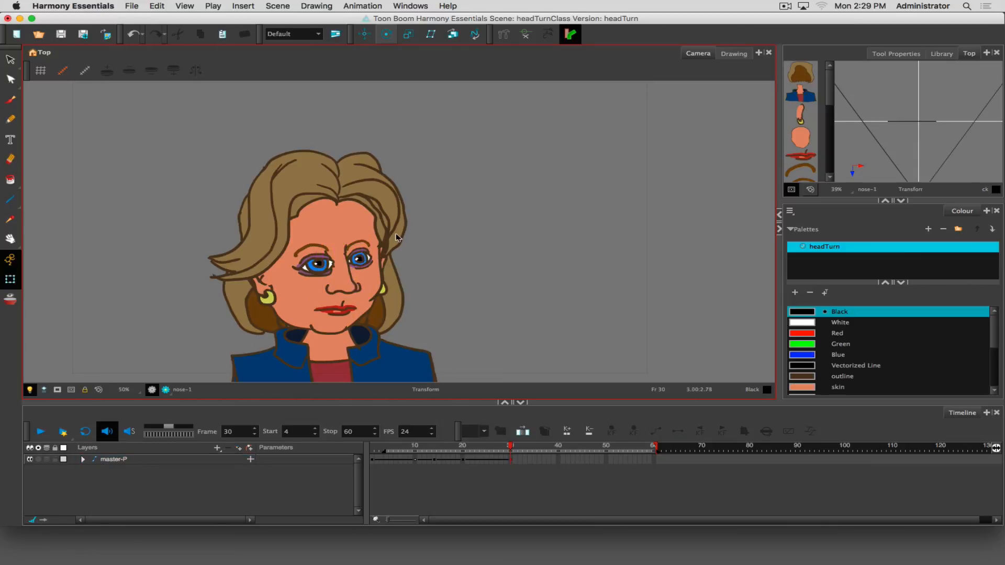
left_click(362, 245)
left_click(361, 241)
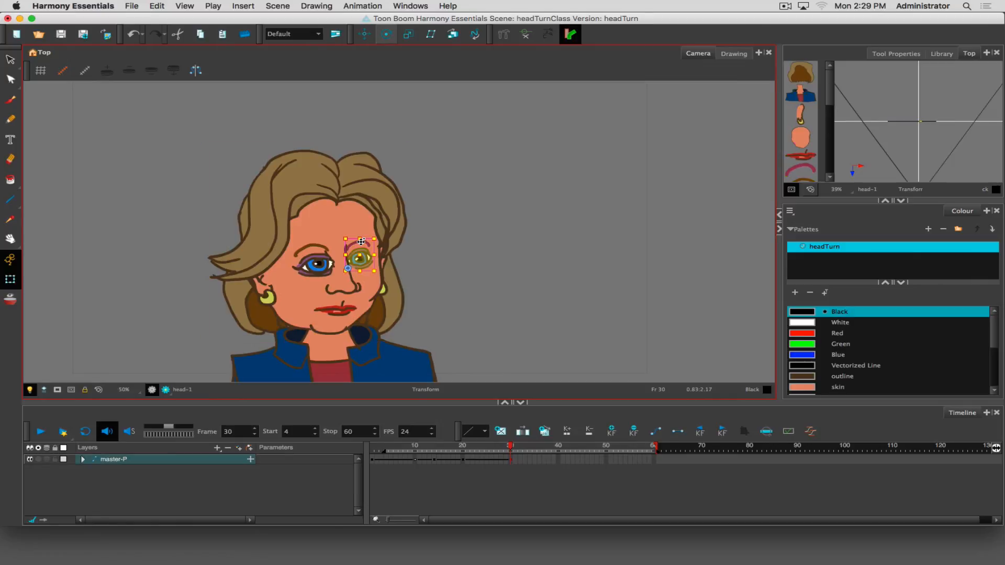
key("Right")
key("Right")
key("Right")
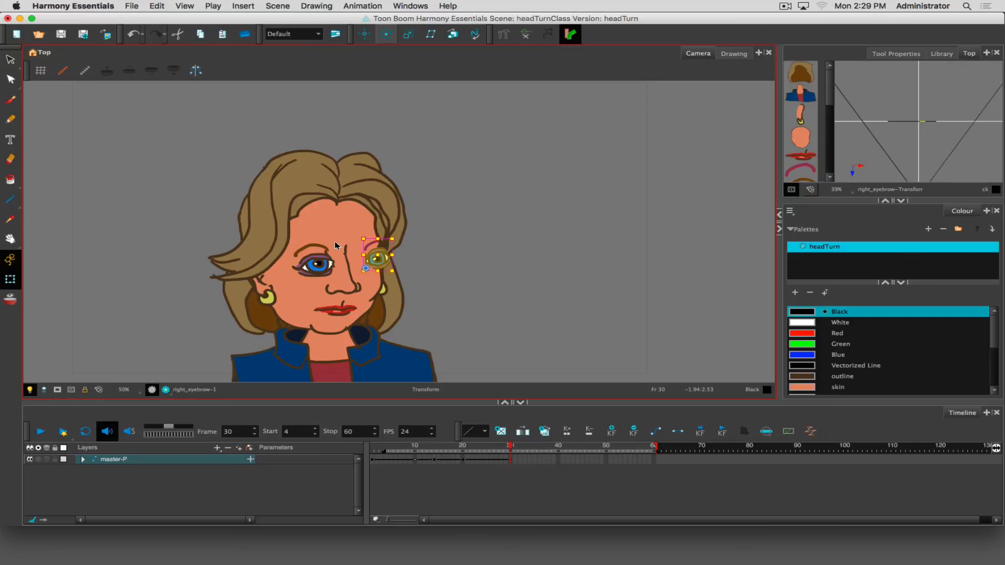
key("Left")
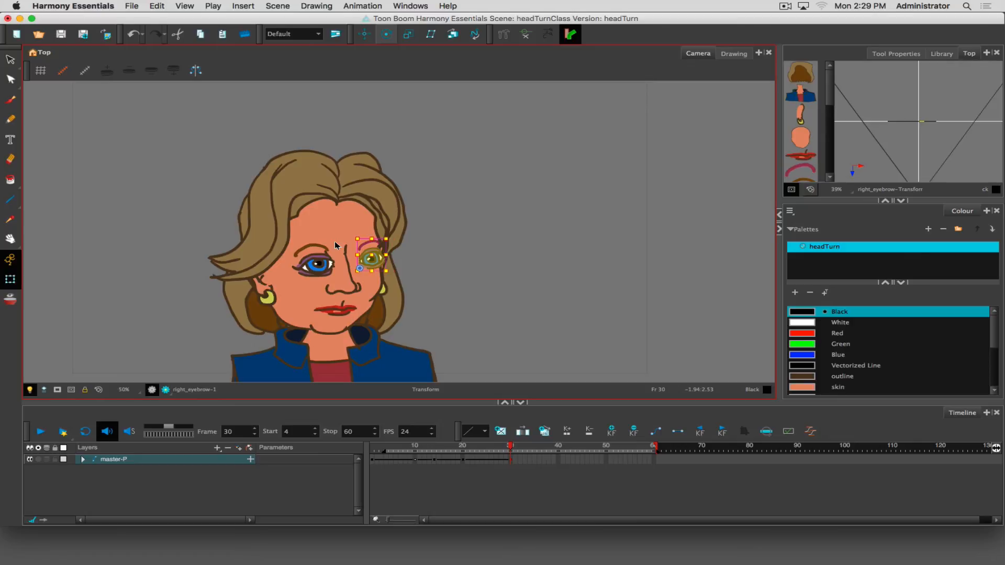